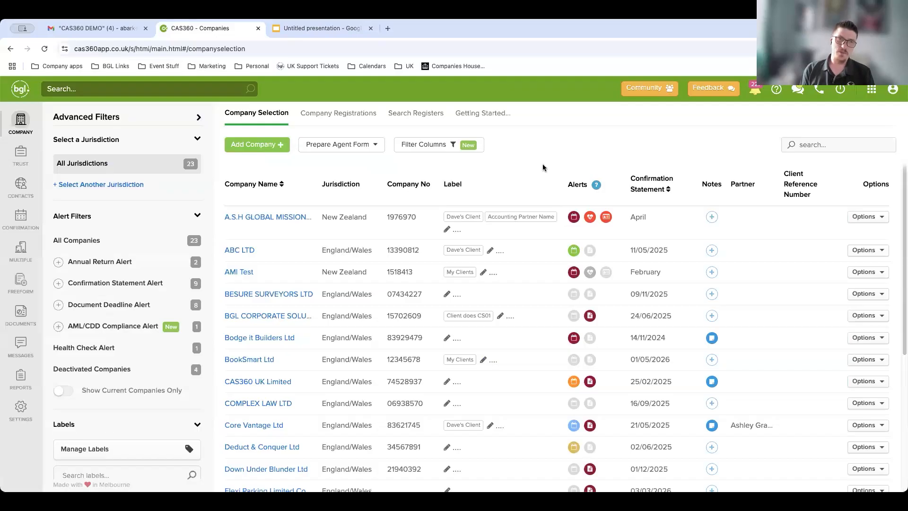
# Read the explanation of the company alert icons, and open the UK Confirmation Statement list to examine its Comparison Report column
pyautogui.click(596, 185)
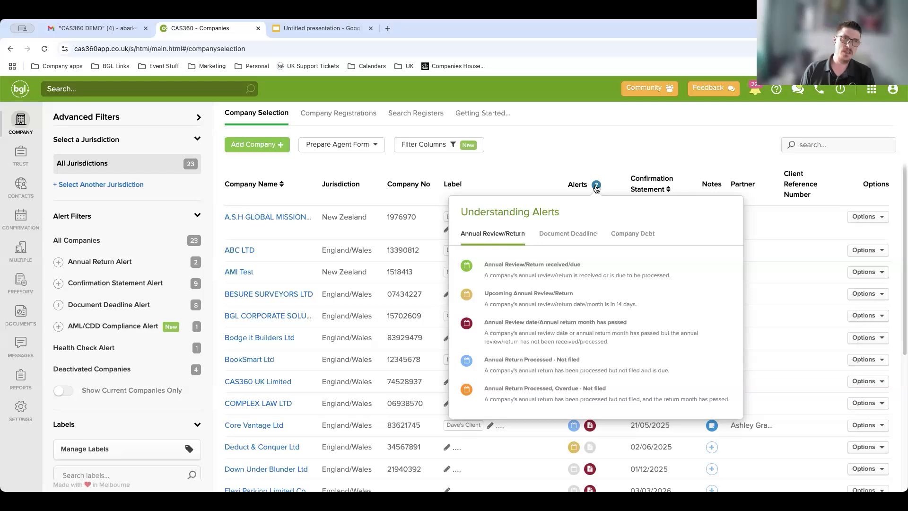
pyautogui.click(46, 212)
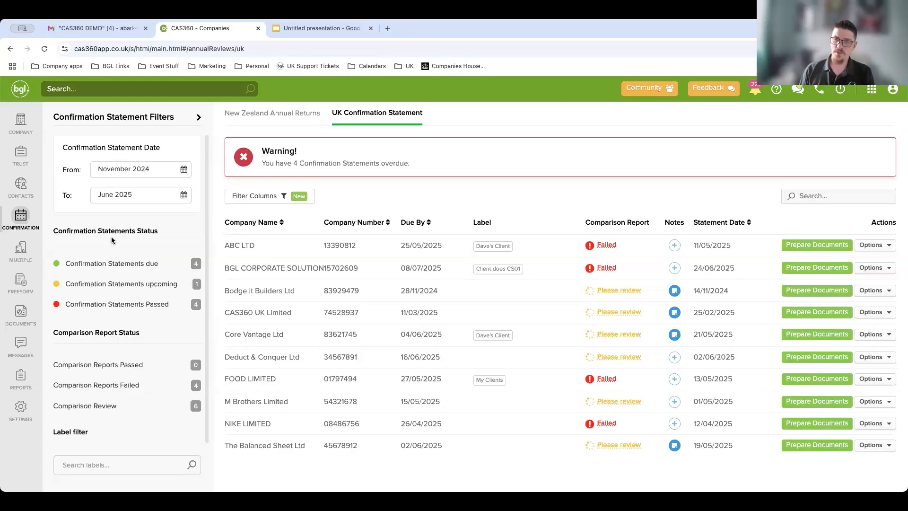
pyautogui.moveTo(587, 221); pyautogui.dragTo(650, 223)
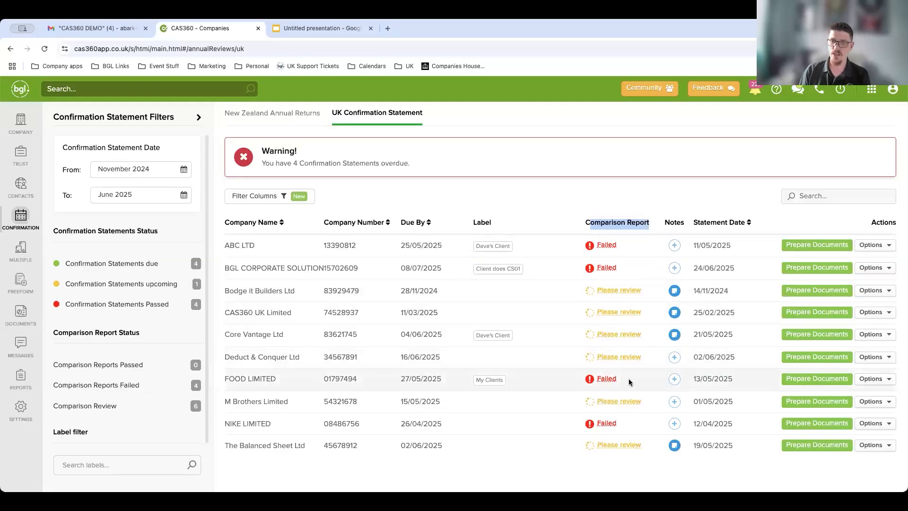
# Examine FOOD LIMITED's comparison report, checking the confirmation date held at Companies House, and close the report
pyautogui.click(599, 382)
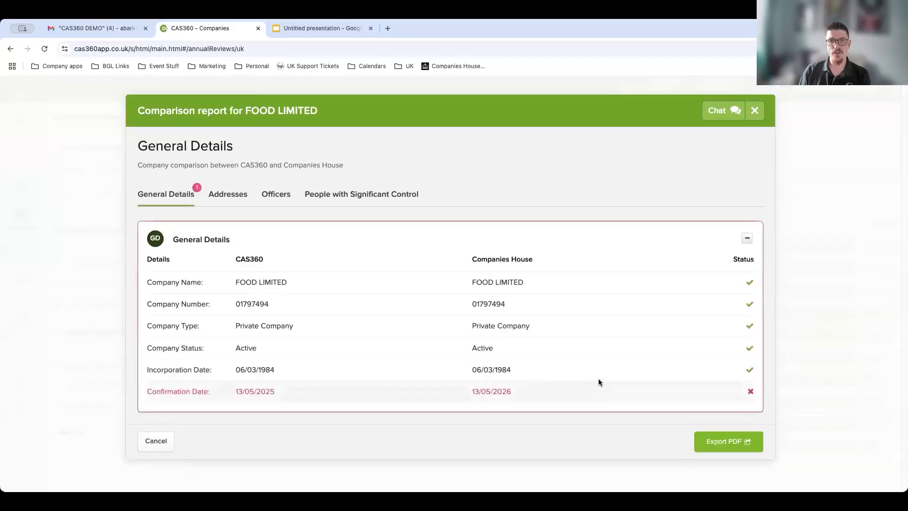
pyautogui.tripleClick(478, 390)
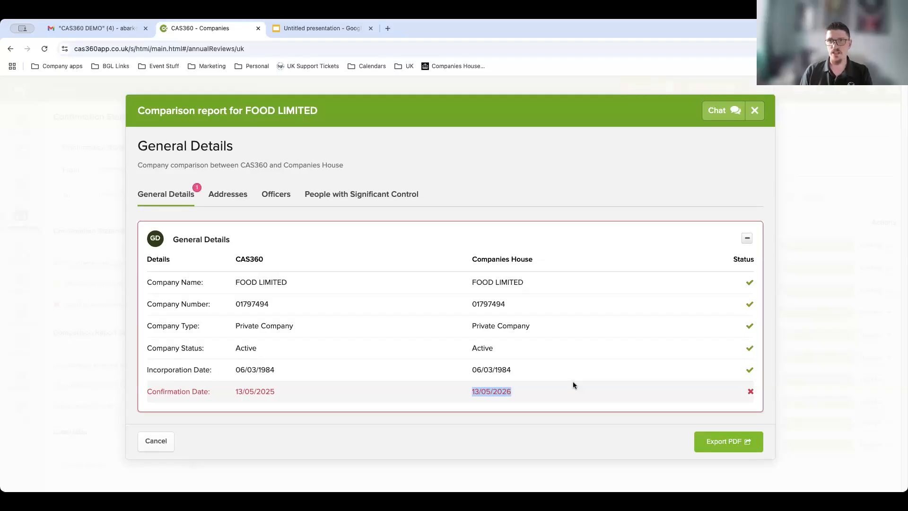
pyautogui.click(755, 111)
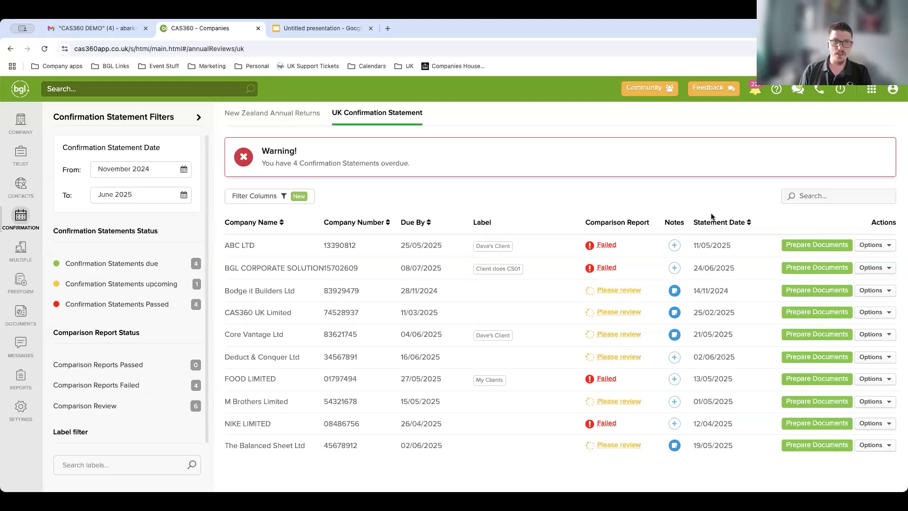
# Prepare Core Vantage Ltd's confirmation statement documents with the Lawful Purpose Statement set to Yes, and include the Cover Letter
pyautogui.click(813, 335)
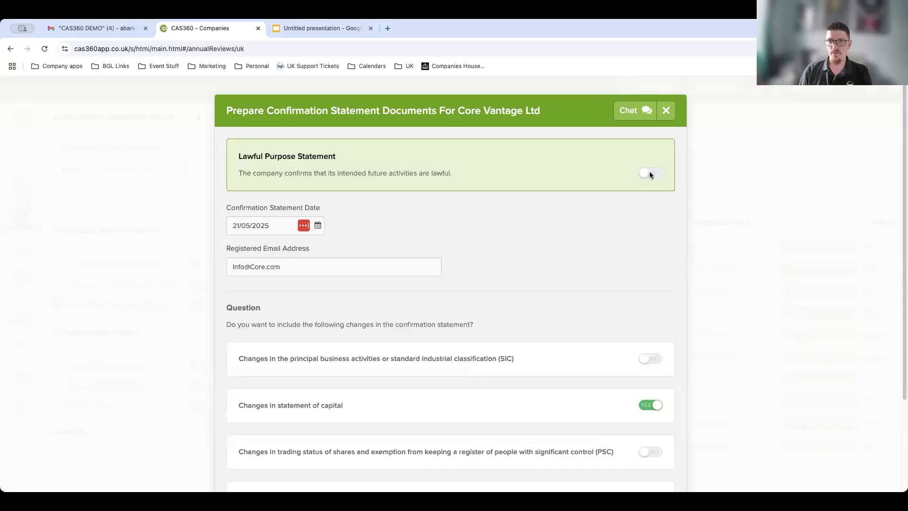
pyautogui.scroll(-1, 611, 287)
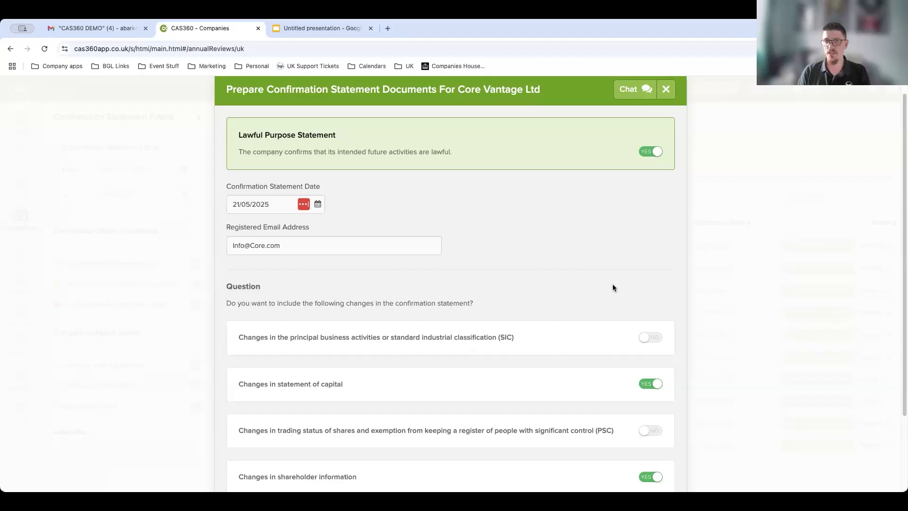
pyautogui.scroll(-4, 612, 286)
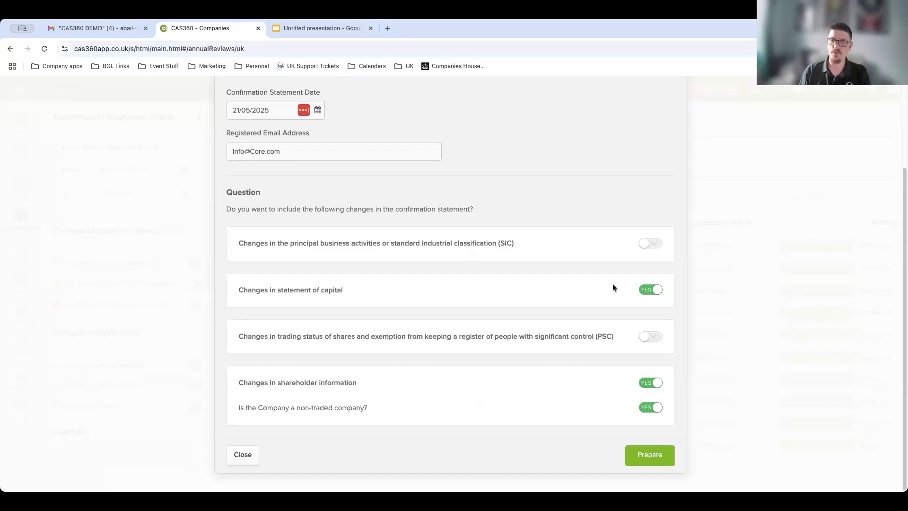
pyautogui.click(641, 449)
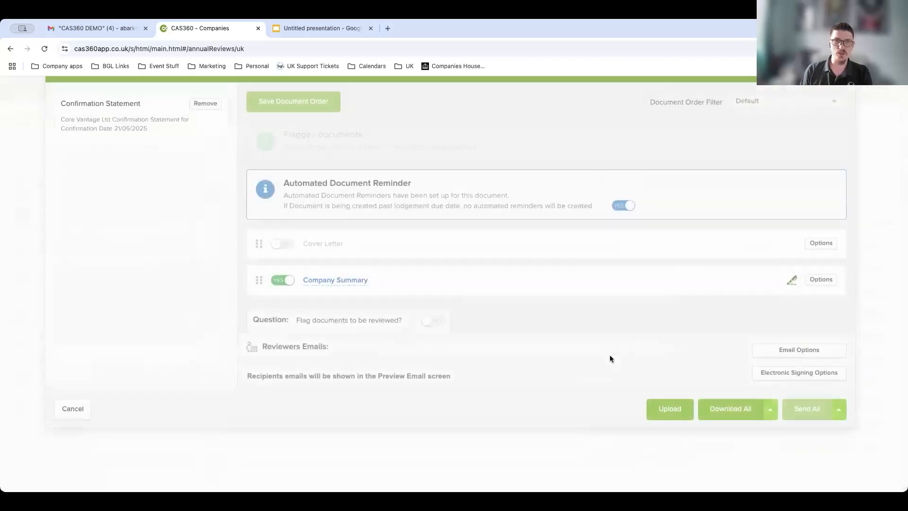
pyautogui.scroll(-2, 602, 333)
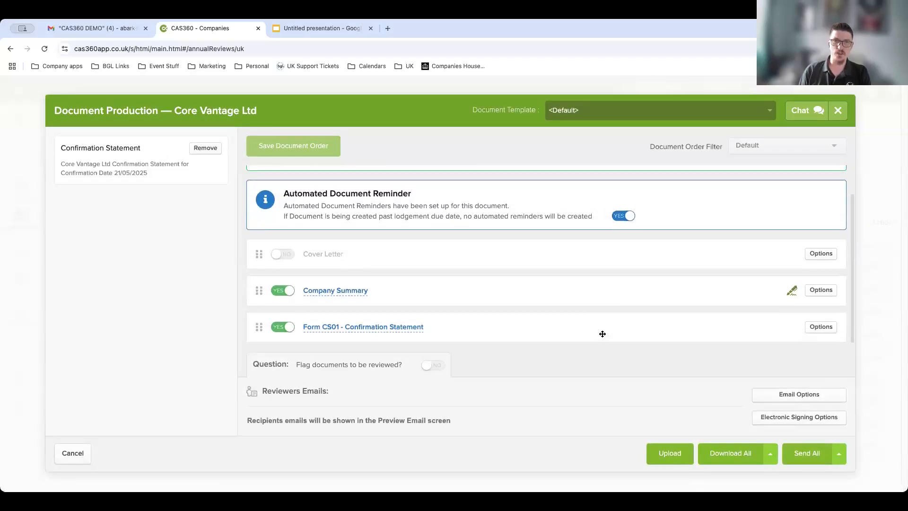
pyautogui.click(290, 254)
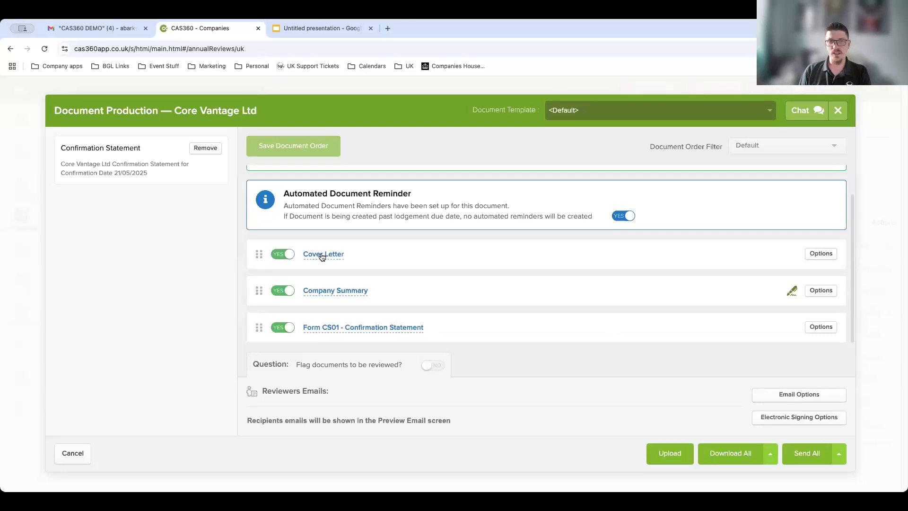
# Open Core Vantage Ltd's Company Summary document at 150% zoom and read through it to the Declaration and Signature section
pyautogui.click(321, 294)
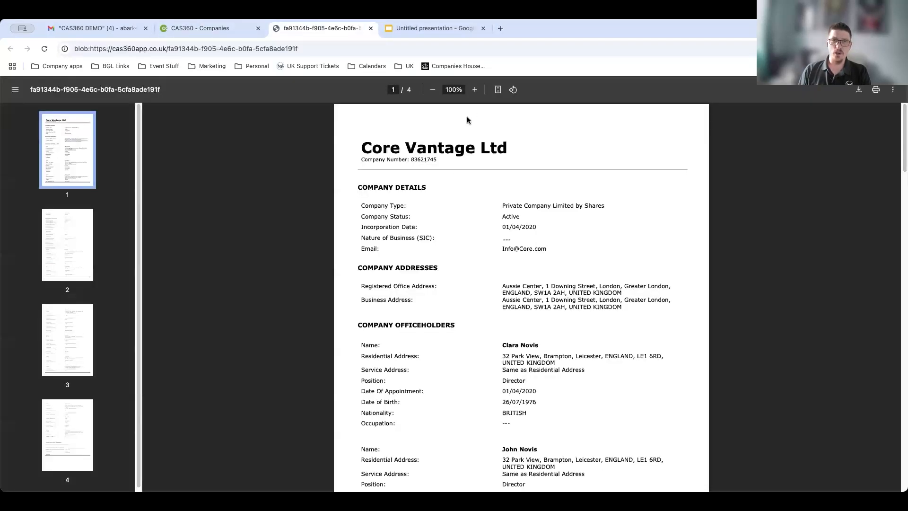
pyautogui.click(474, 89)
pyautogui.click(474, 90)
pyautogui.click(475, 89)
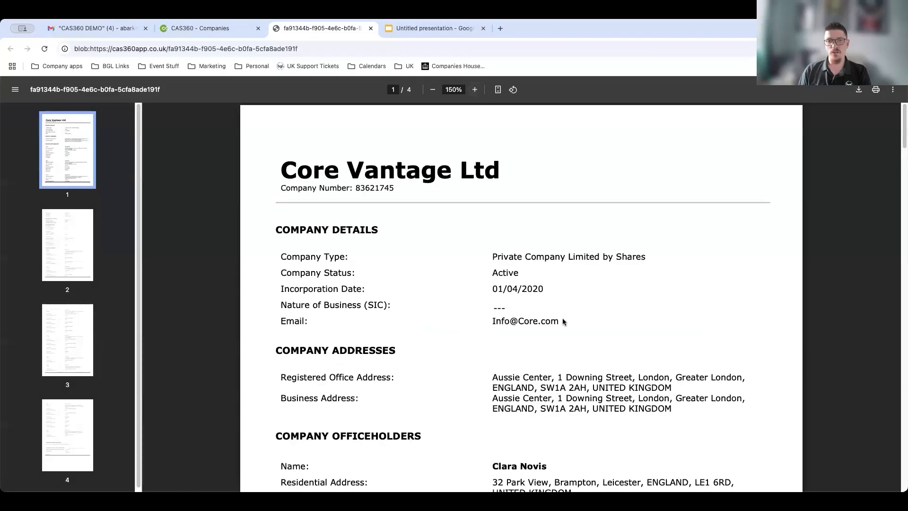
pyautogui.scroll(-5, 563, 317)
pyautogui.scroll(-7, 562, 320)
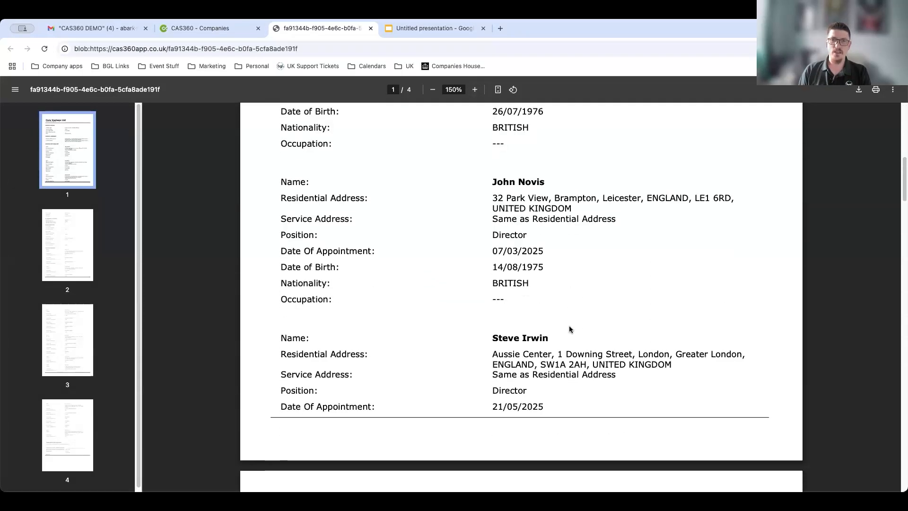
pyautogui.scroll(-6, 570, 329)
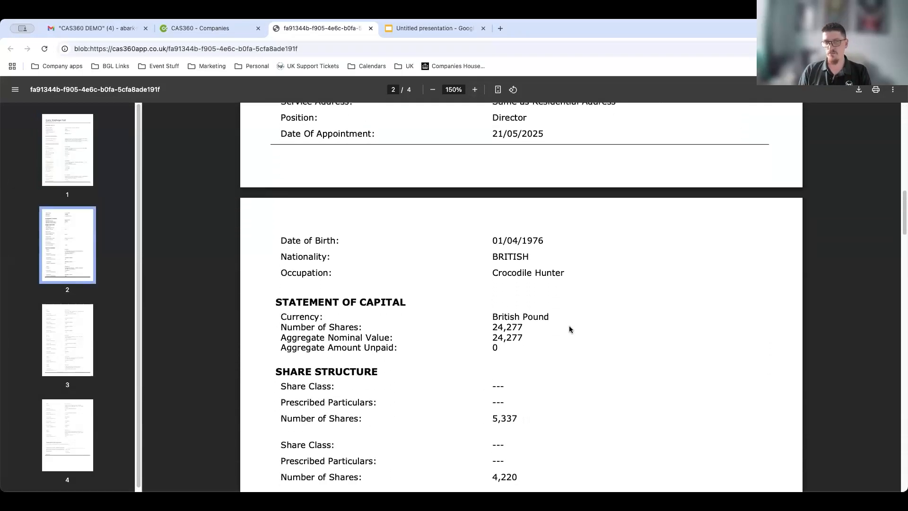
pyautogui.scroll(-5, 569, 327)
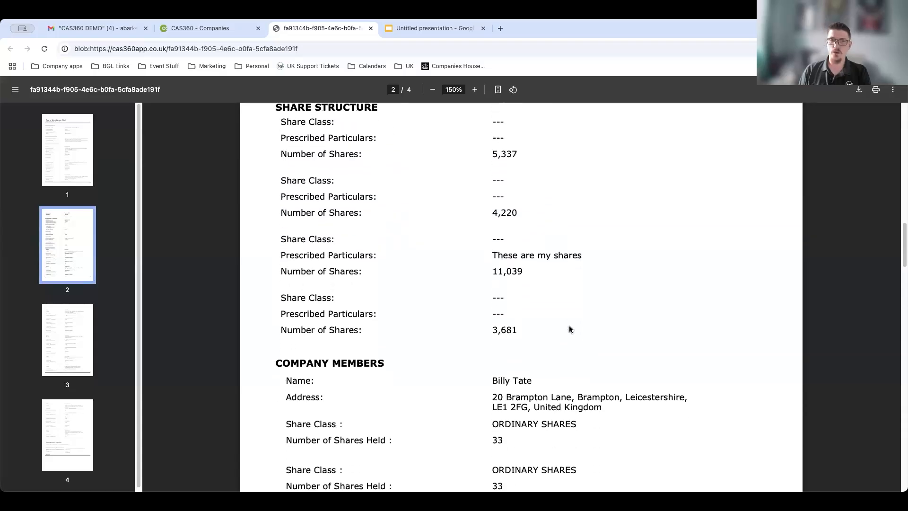
pyautogui.scroll(-10, 568, 327)
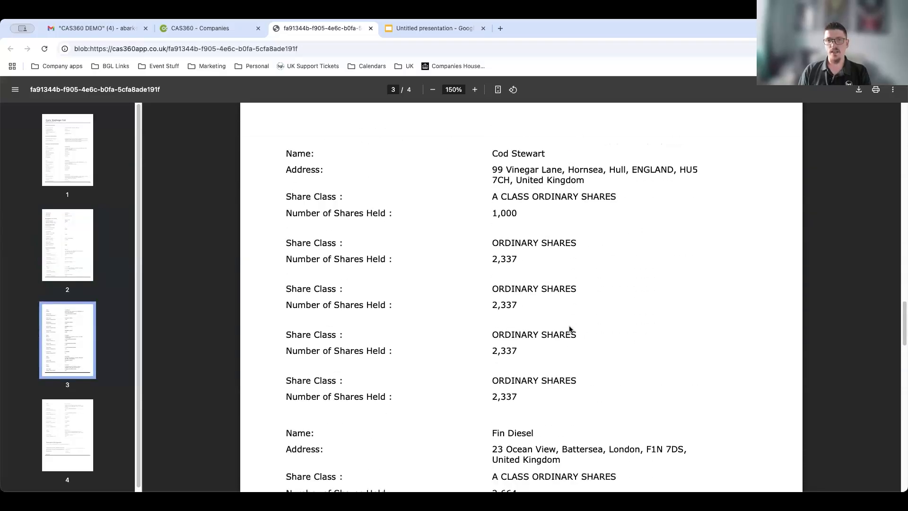
pyautogui.scroll(-10, 569, 326)
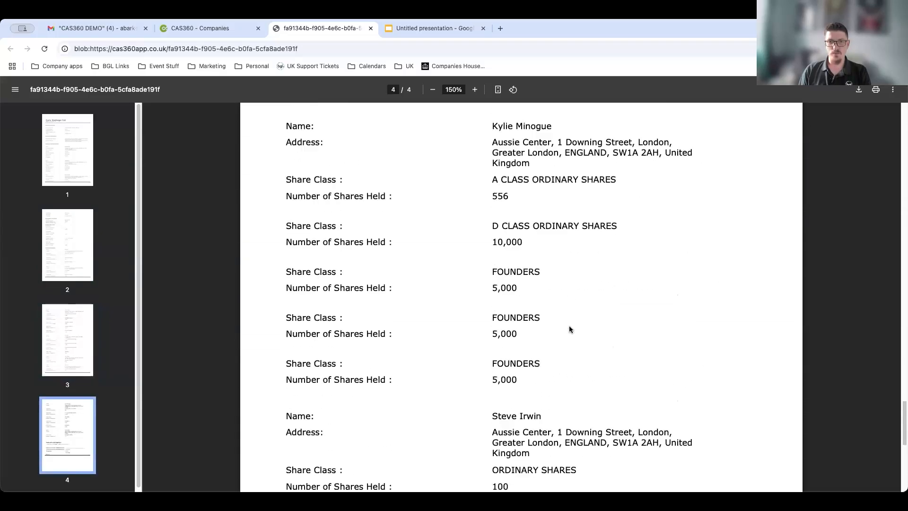
pyautogui.scroll(-3, 569, 329)
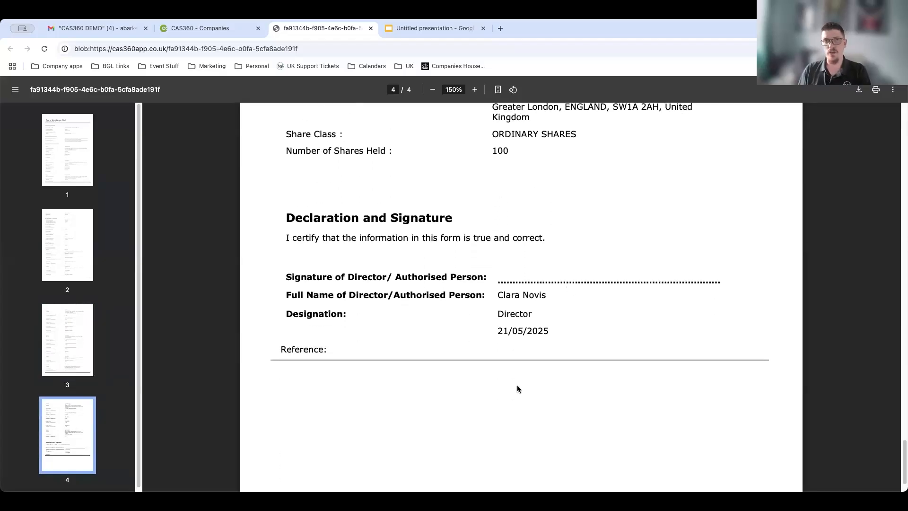
# Return to Core Vantage Ltd's document production and check the electronic signing options without saving changes
pyautogui.click(226, 29)
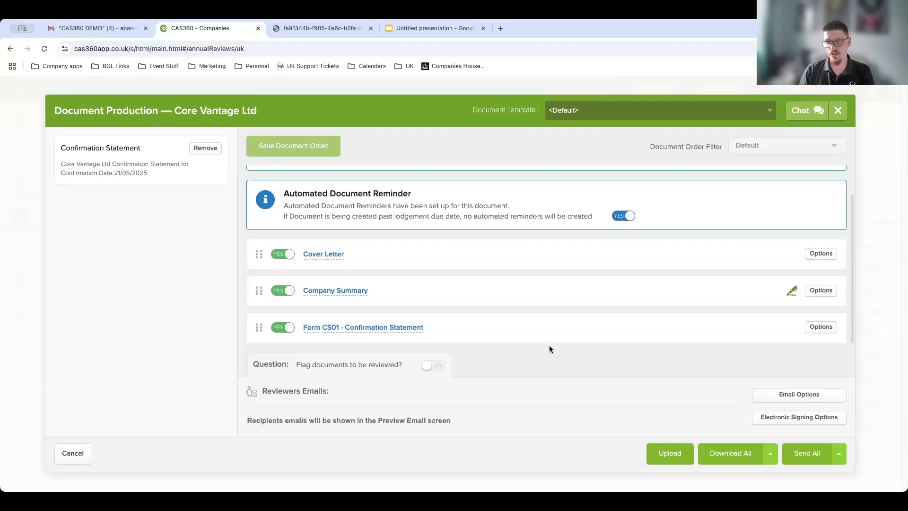
pyautogui.click(784, 418)
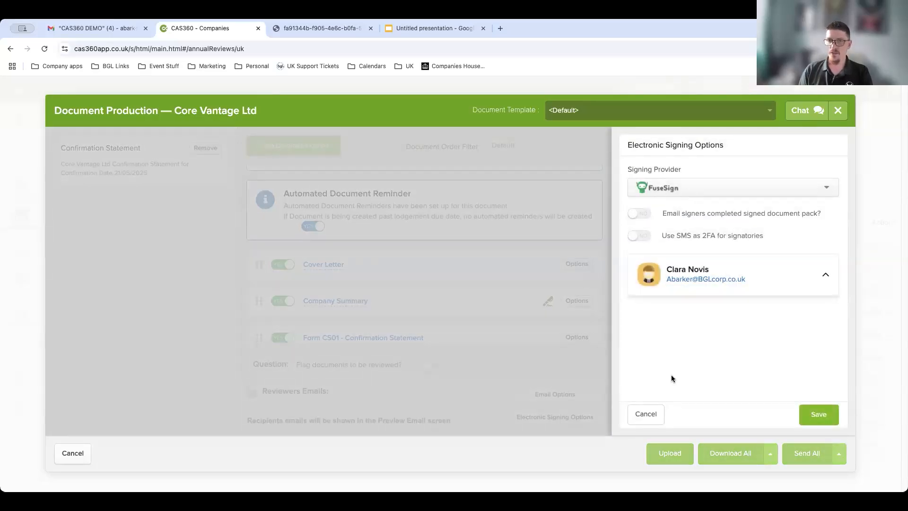
pyautogui.click(651, 419)
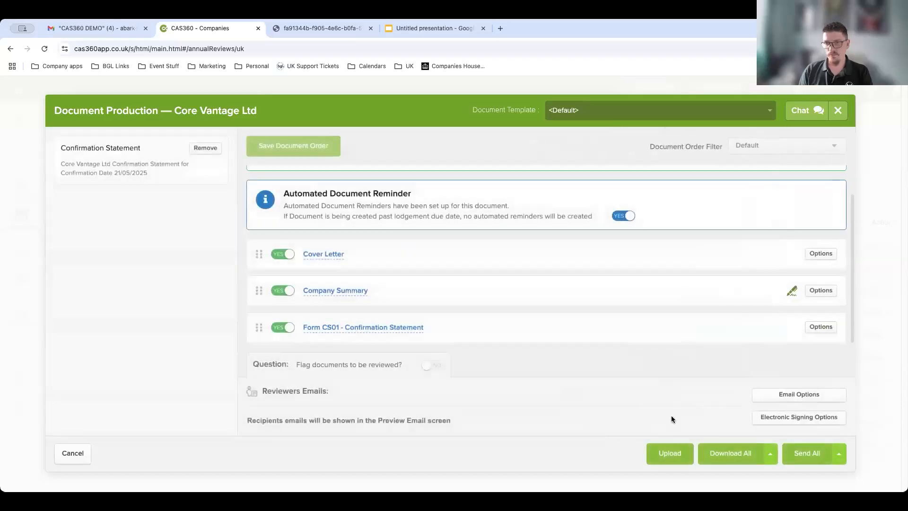
# Review and send the digital signing email with all of Core Vantage Ltd's documents, and open the Global Documents list
pyautogui.click(795, 453)
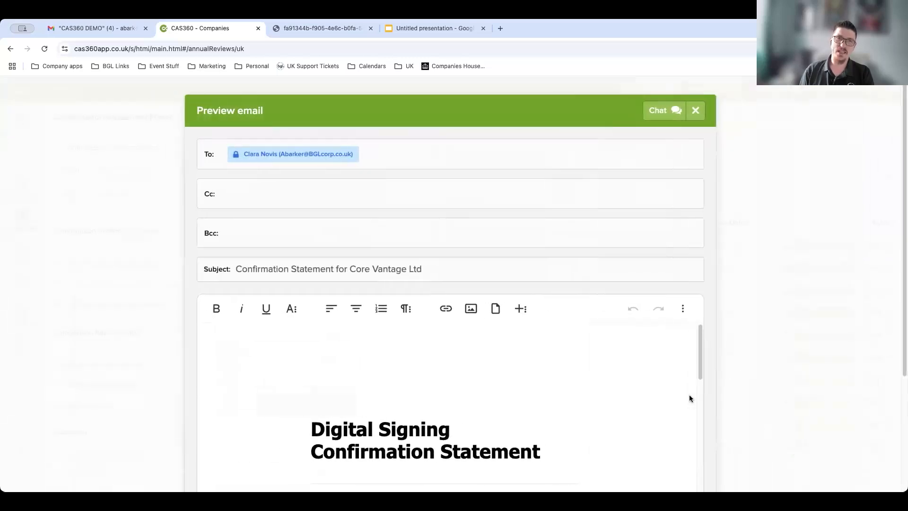
pyautogui.scroll(-1, 764, 382)
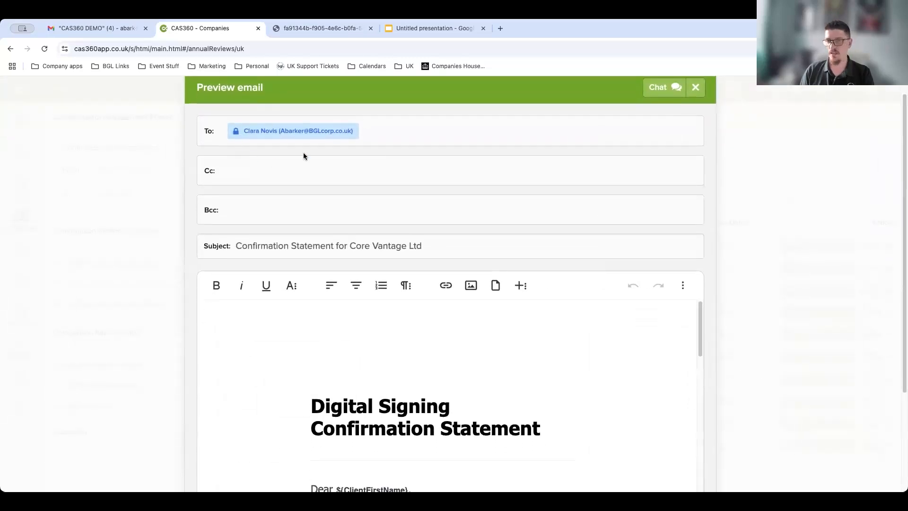
pyautogui.scroll(-2, 754, 385)
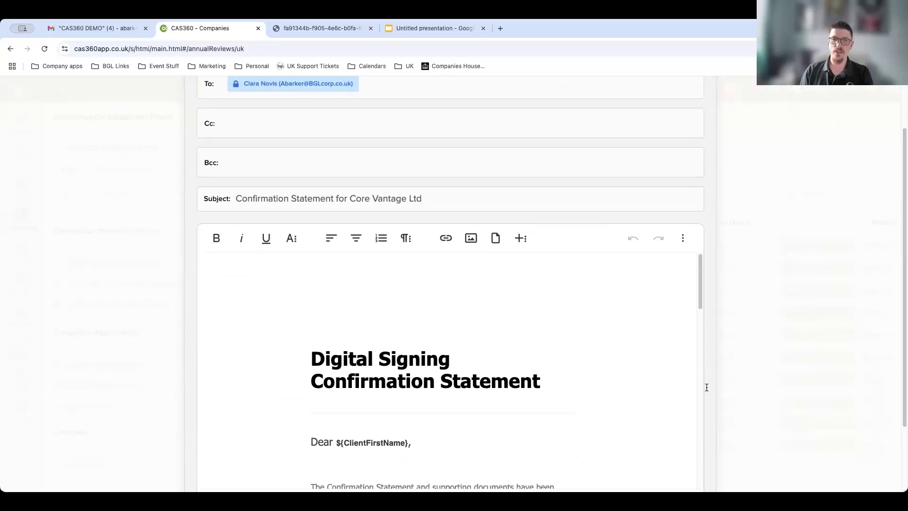
pyautogui.scroll(-3, 586, 387)
pyautogui.scroll(-5, 594, 388)
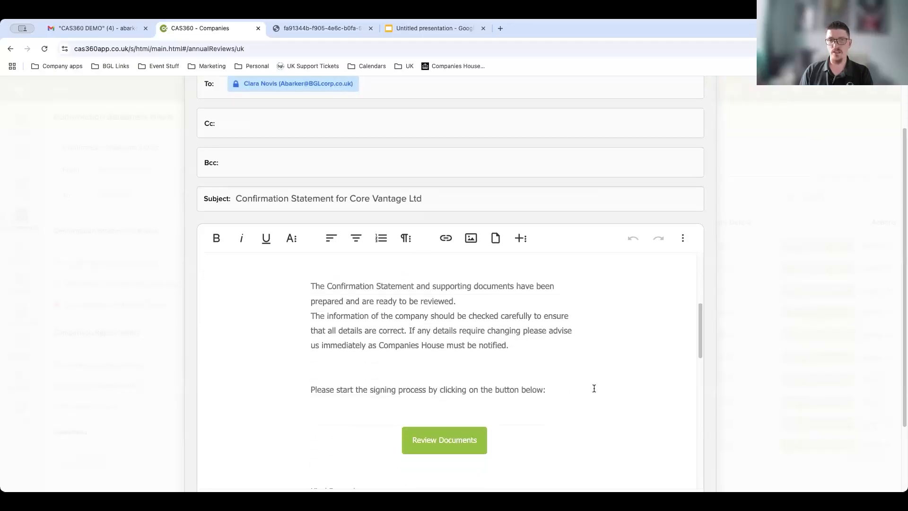
pyautogui.scroll(-5, 594, 388)
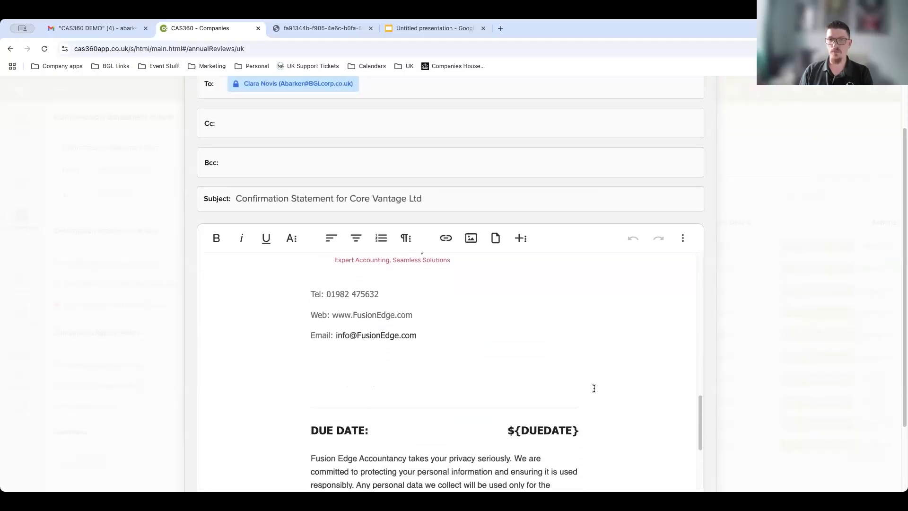
pyautogui.scroll(2, 594, 388)
pyautogui.scroll(1, 594, 388)
pyautogui.scroll(-3, 779, 388)
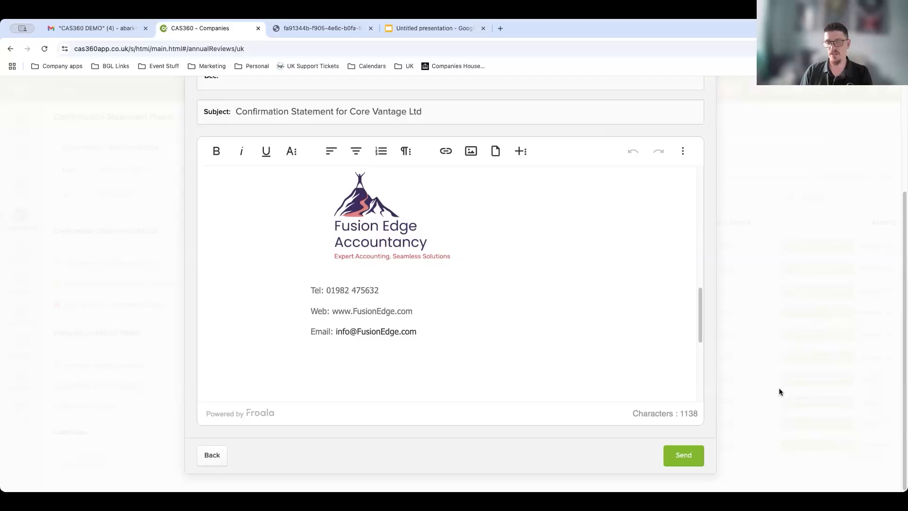
pyautogui.click(688, 455)
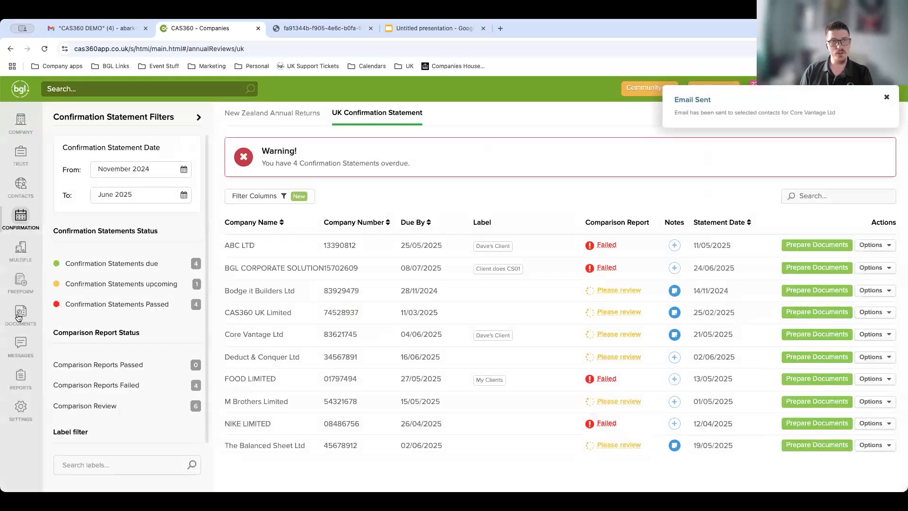
pyautogui.click(19, 314)
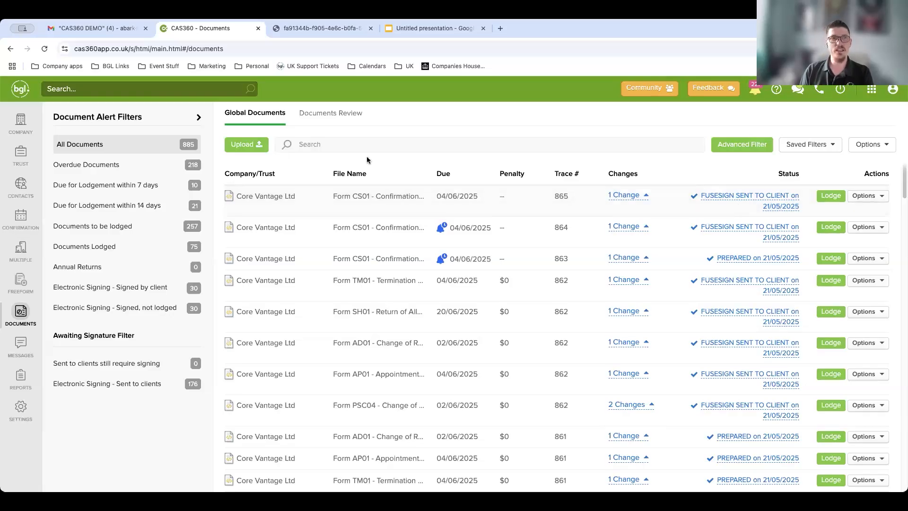
# Switch to Gmail, open the 09:17 "Confirmation Statement for Core Vantage Ltd" email and launch its document review in FuseSign
pyautogui.click(117, 29)
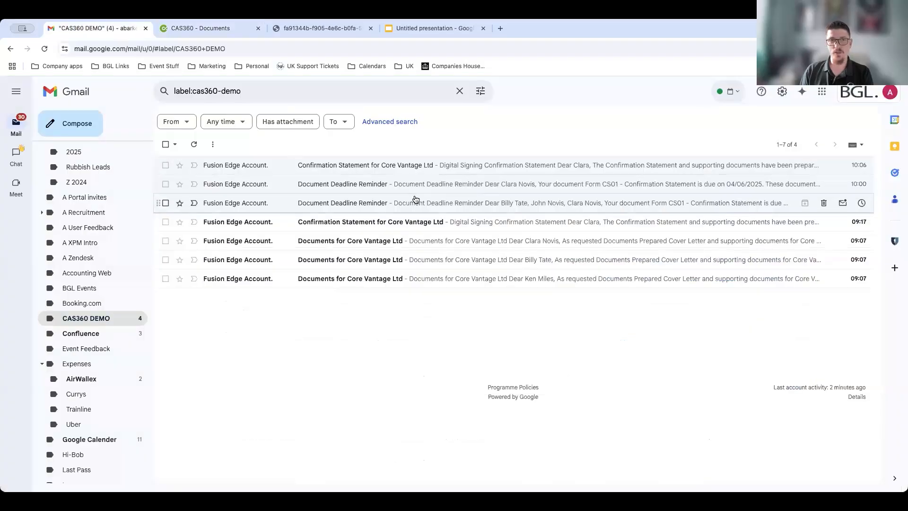
pyautogui.click(434, 222)
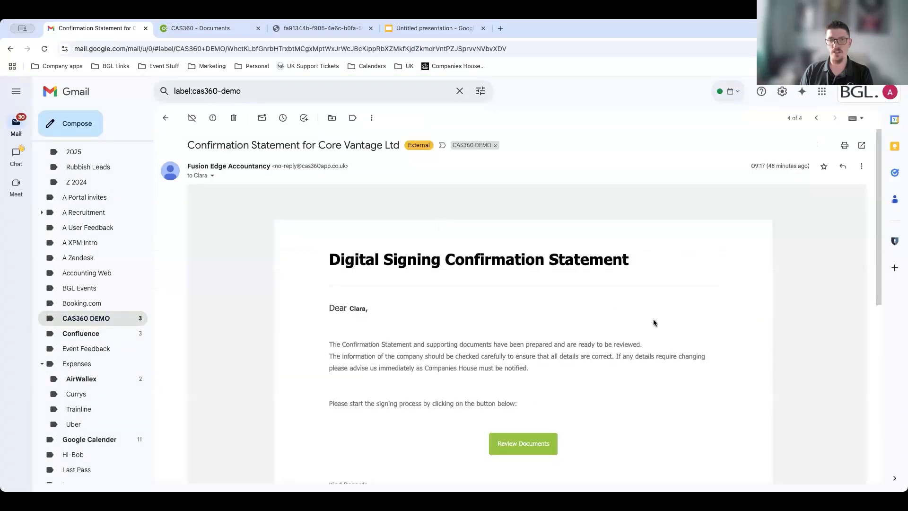
pyautogui.scroll(-3, 567, 312)
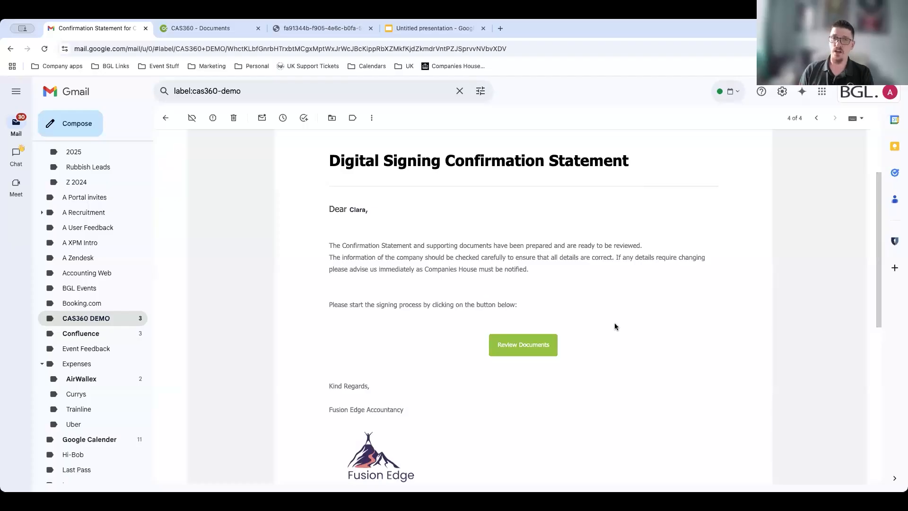
pyautogui.click(545, 346)
pyautogui.click(486, 334)
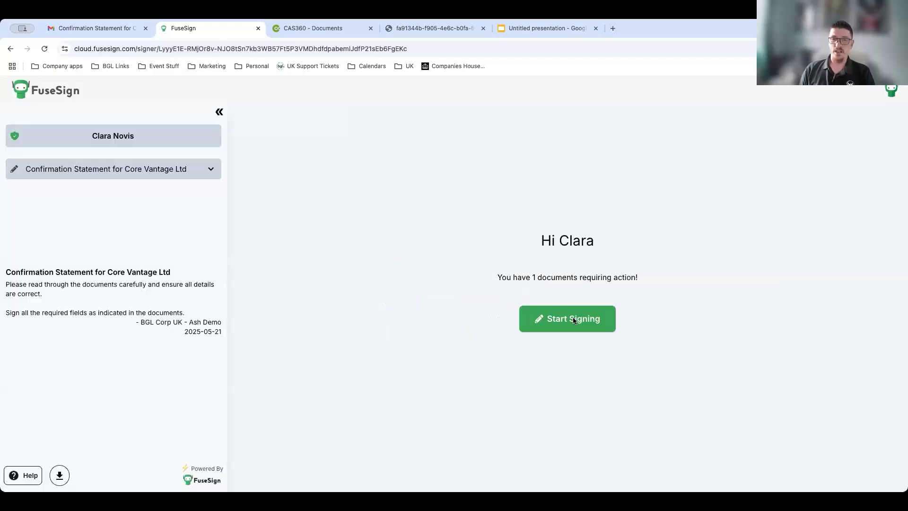
# Start signing the Core Vantage Ltd confirmation statement and read through it at 167% zoom to the Declaration and Signature section
pyautogui.click(579, 322)
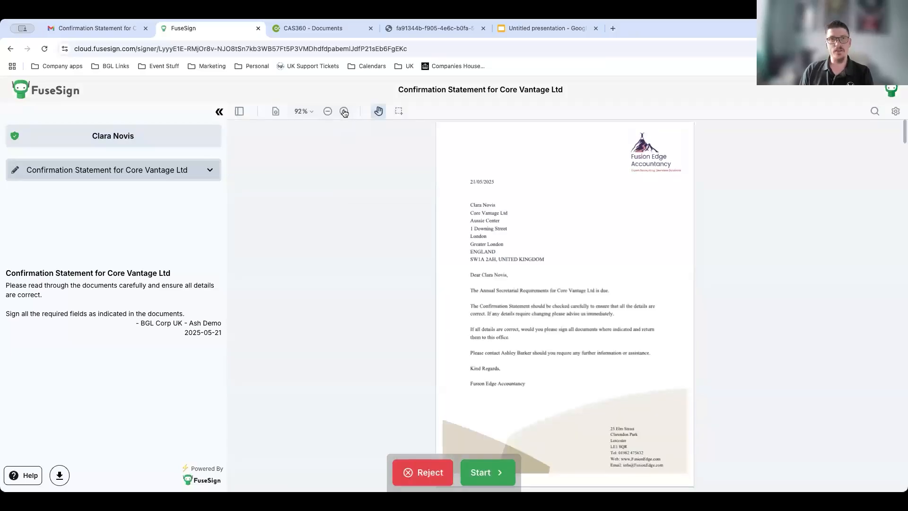
pyautogui.click(344, 112)
pyautogui.click(344, 112)
pyautogui.click(345, 112)
pyautogui.scroll(-3, 590, 339)
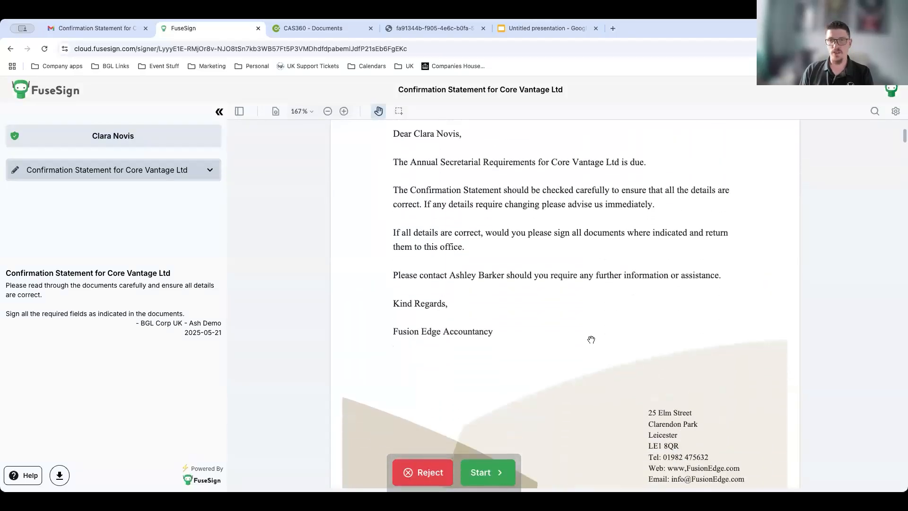
pyautogui.scroll(-10, 591, 339)
pyautogui.scroll(-15, 591, 339)
pyautogui.scroll(-15, 591, 339)
pyautogui.scroll(4, 591, 339)
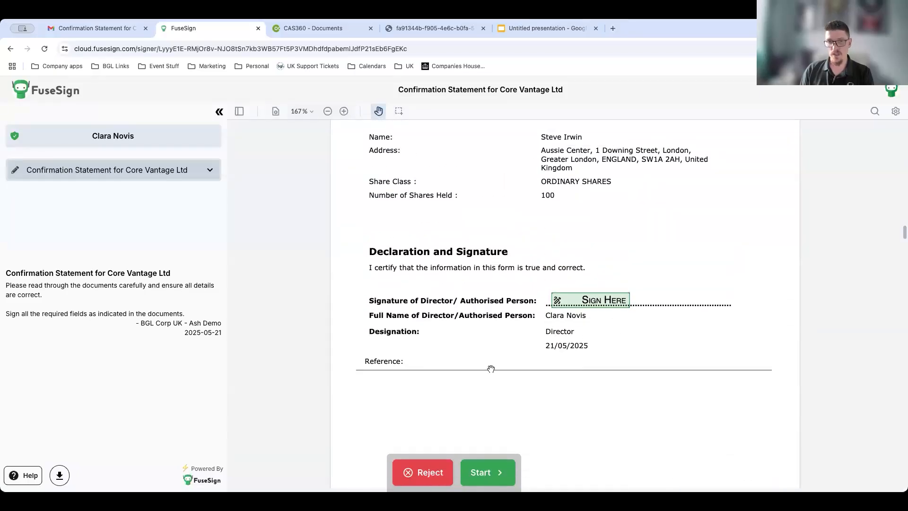
# Sign the confirmation statement in the director's signature field using the signatory's typed signature
pyautogui.click(497, 474)
pyautogui.click(497, 473)
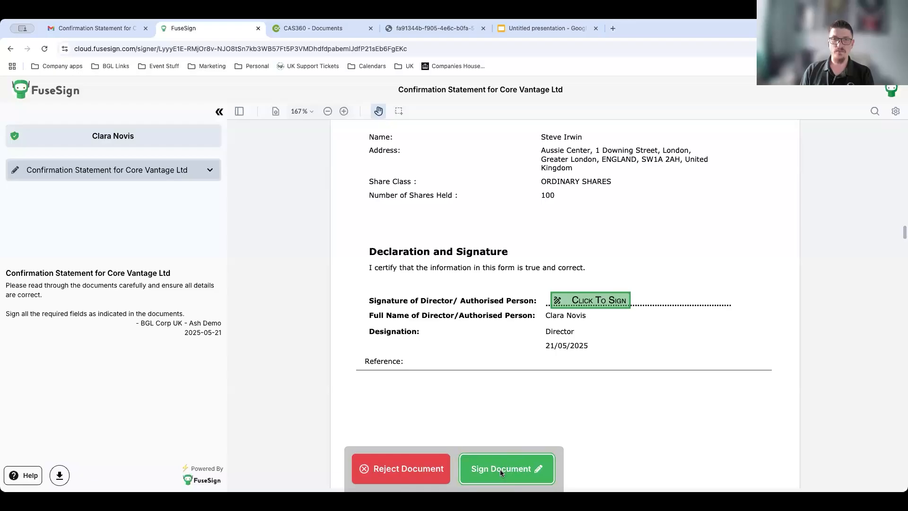
pyautogui.write('Cnovis')
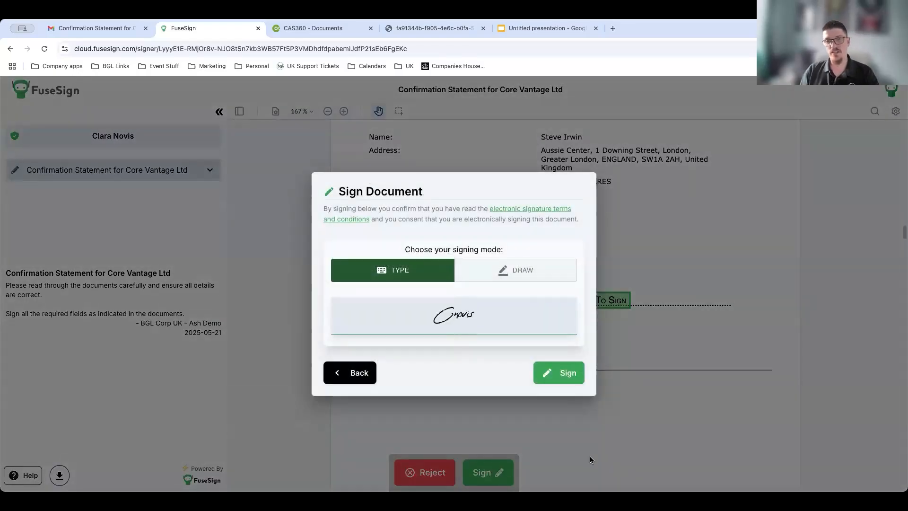
pyautogui.click(570, 373)
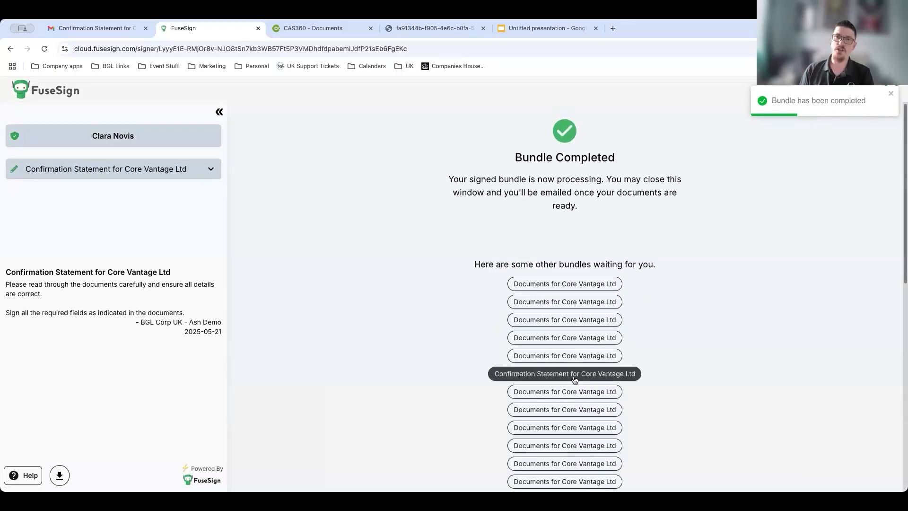
# Switch to CAS360 and filter the global documents by Electronic Signing - Signed, not lodged, followed by Documents Lodged
pyautogui.click(323, 31)
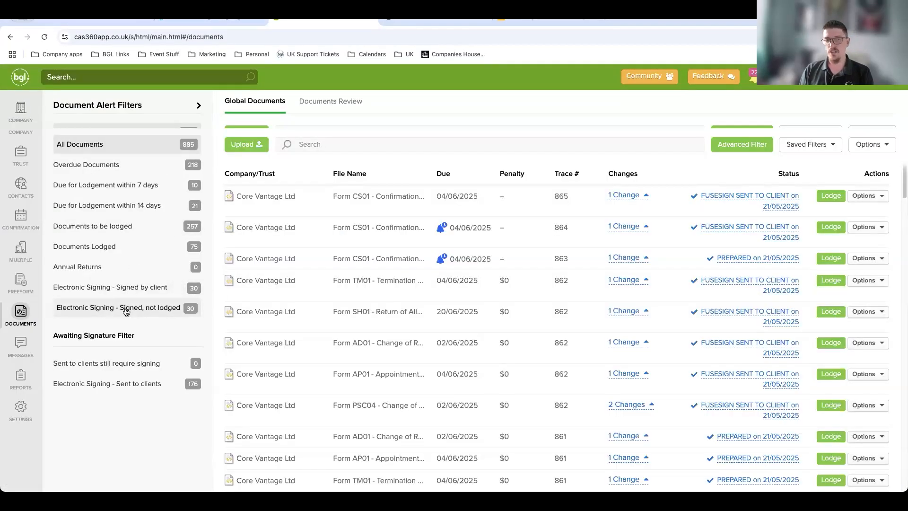
pyautogui.click(126, 310)
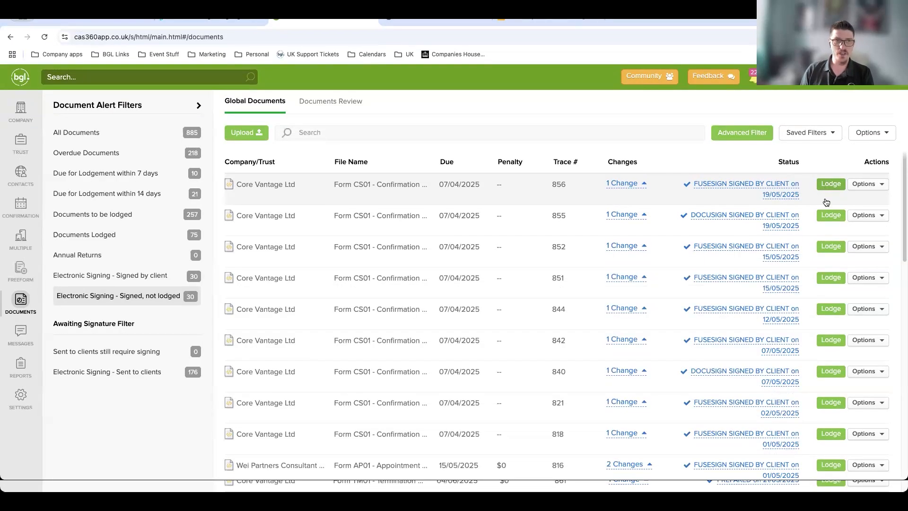
pyautogui.click(159, 248)
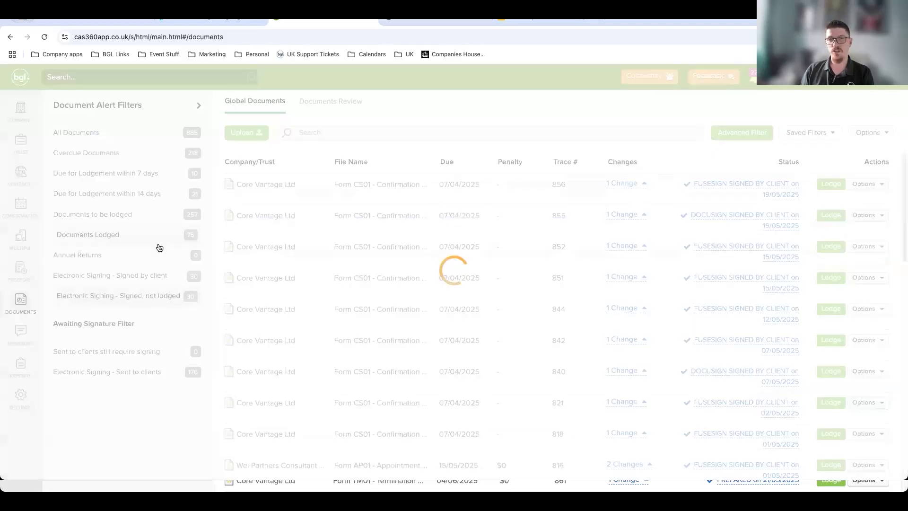
# From the attachments of Some Fin Fishy Ltd's lodged form 299, view the FuseSign-signed CS01 at 150% zoom down to its signature
pyautogui.scroll(-5, 566, 320)
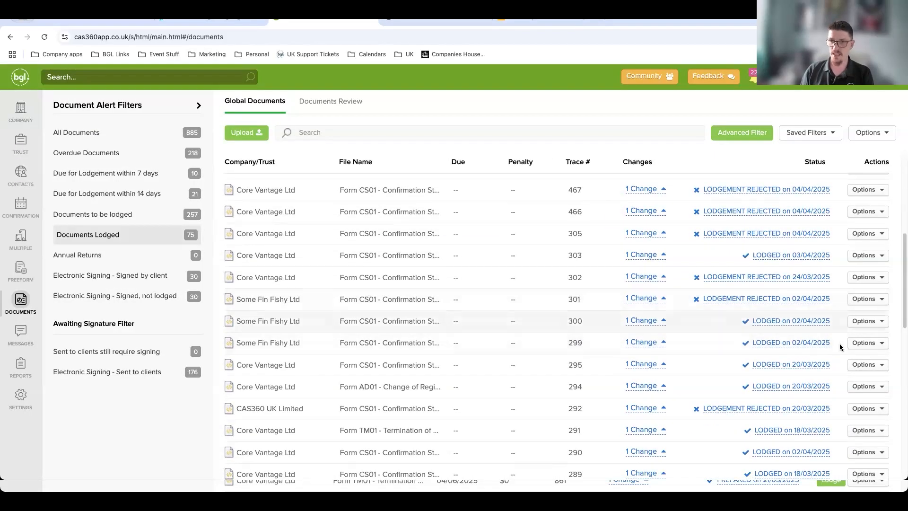
pyautogui.click(865, 343)
pyautogui.click(845, 386)
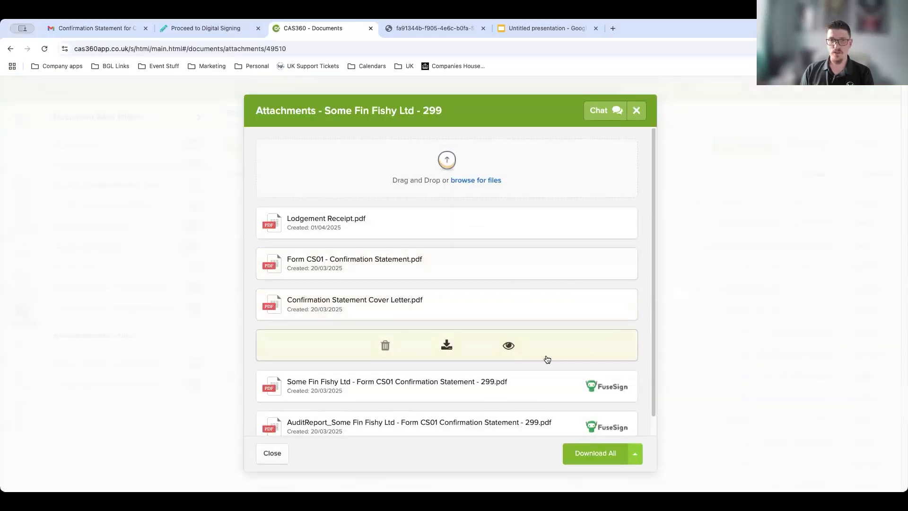
pyautogui.click(505, 387)
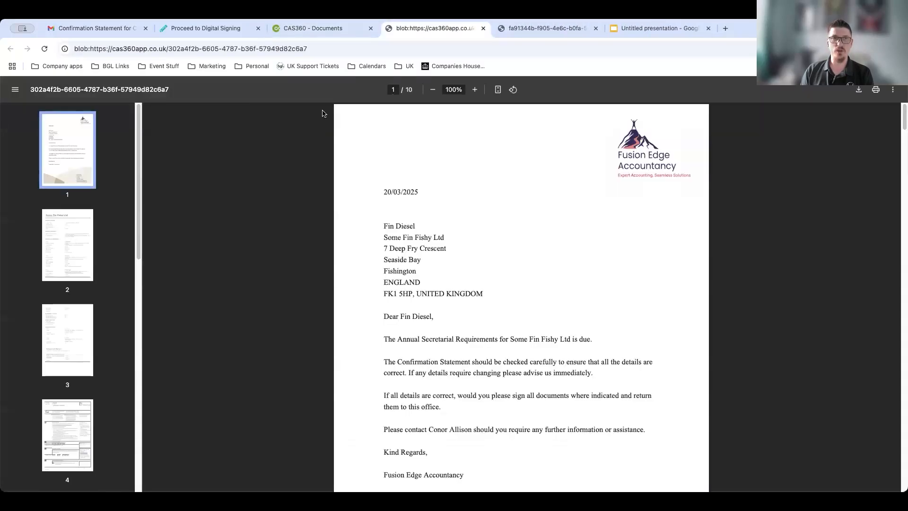
pyautogui.click(474, 88)
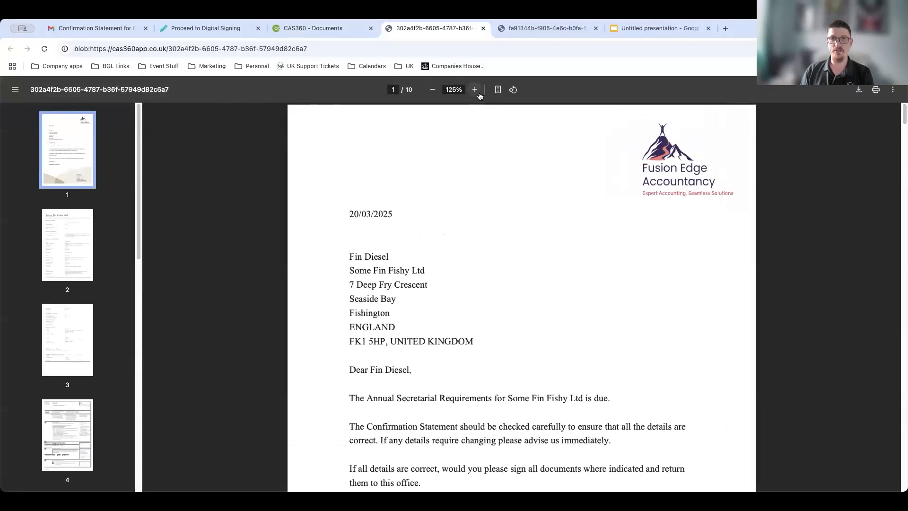
pyautogui.click(474, 88)
pyautogui.scroll(-8, 549, 259)
pyautogui.scroll(-20, 549, 258)
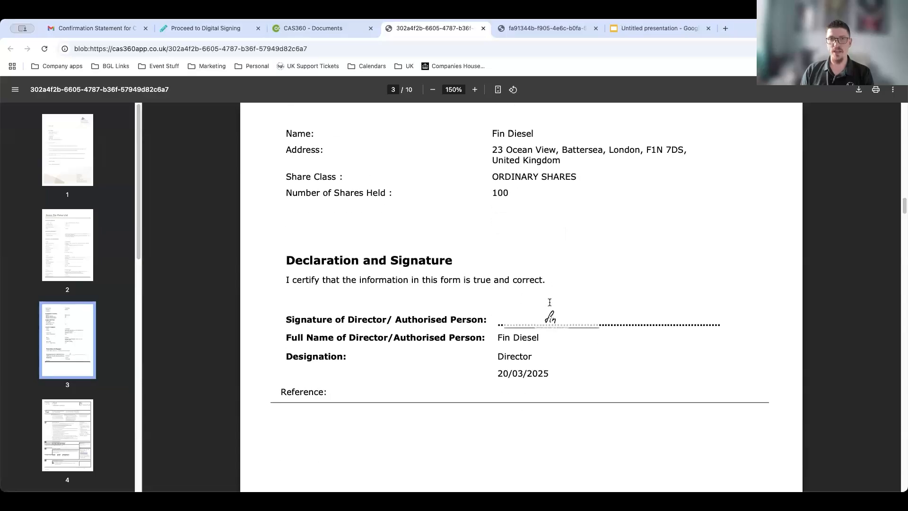
# Return to the Some Fin Fishy Ltd attachments and read the FuseSign audit report at 150% zoom down to the Document Audit Log
pyautogui.click(309, 30)
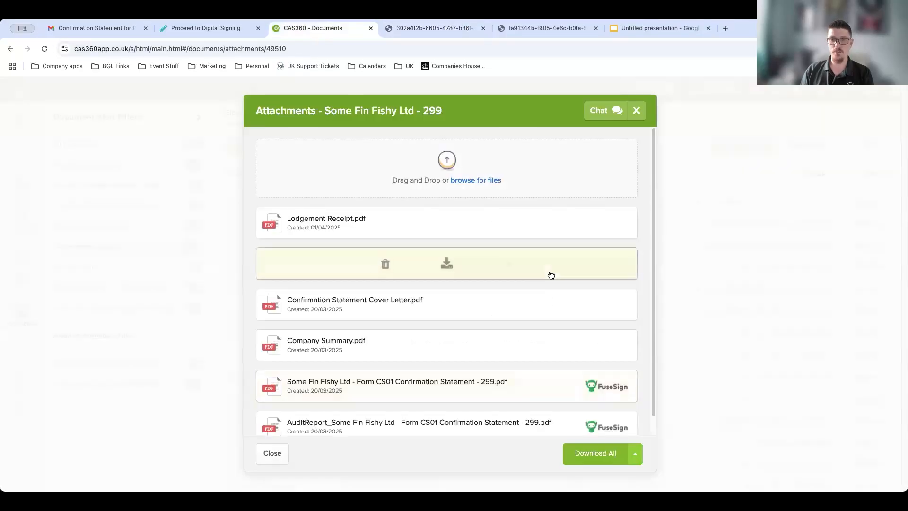
pyautogui.scroll(-1, 548, 302)
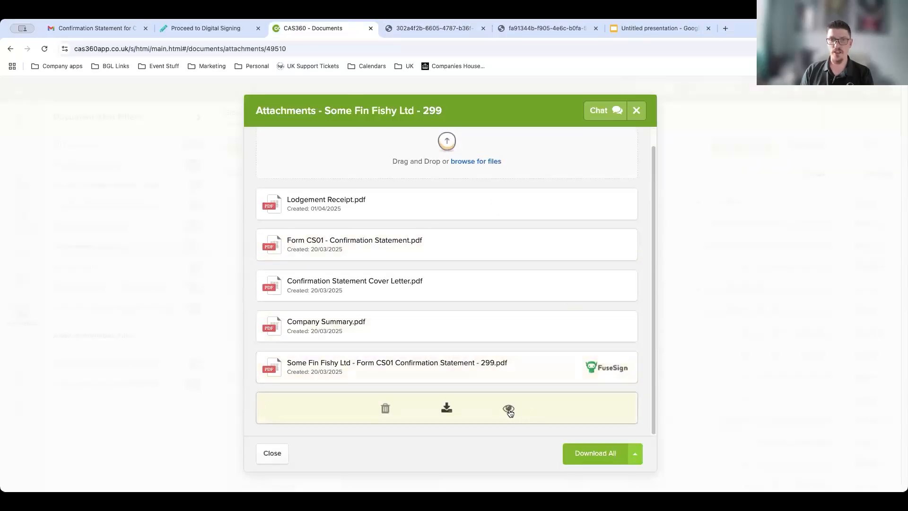
pyautogui.click(508, 409)
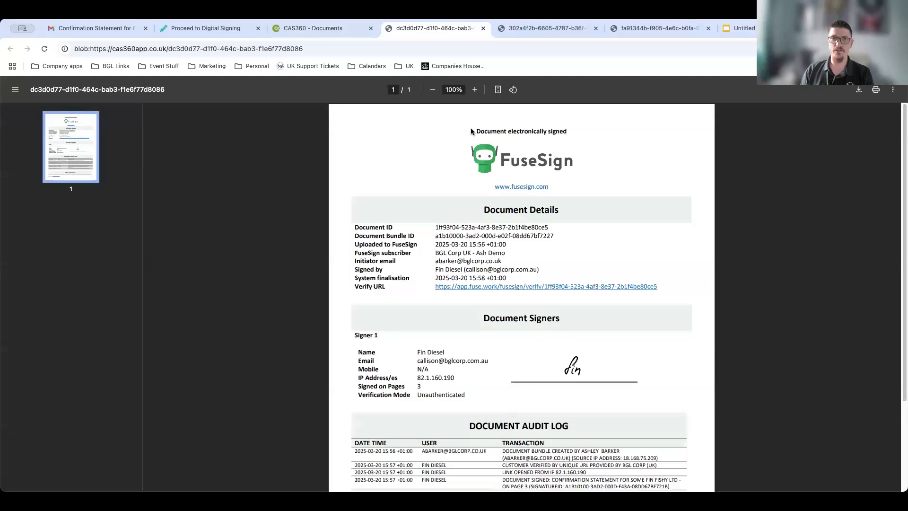
pyautogui.click(474, 89)
pyautogui.click(474, 89)
pyautogui.click(474, 89)
pyautogui.scroll(-6, 602, 365)
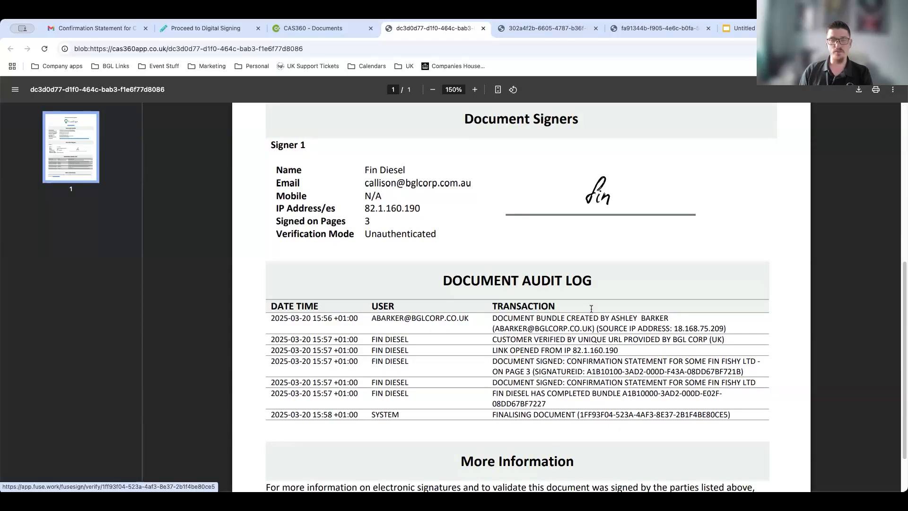
# Close the Some Fin Fishy Ltd attachments and open Core Vantage Ltd's company record from the company list
pyautogui.click(333, 30)
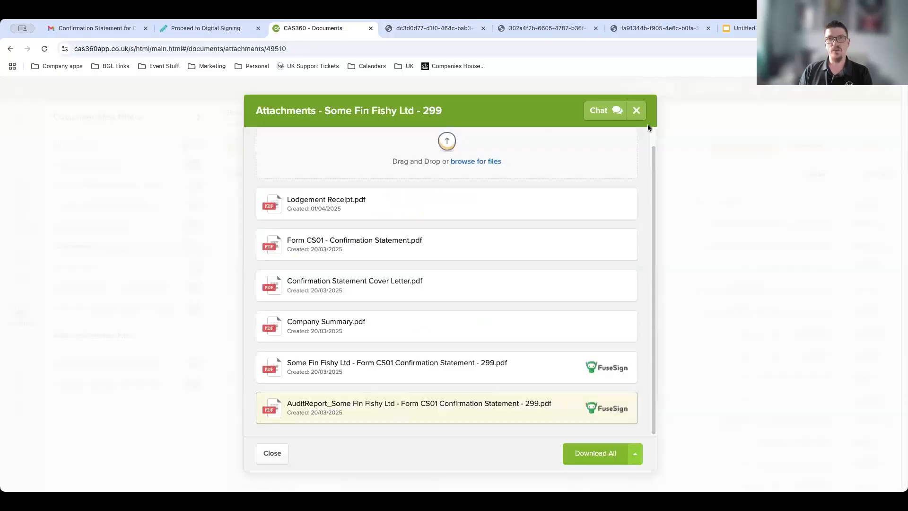
pyautogui.click(636, 110)
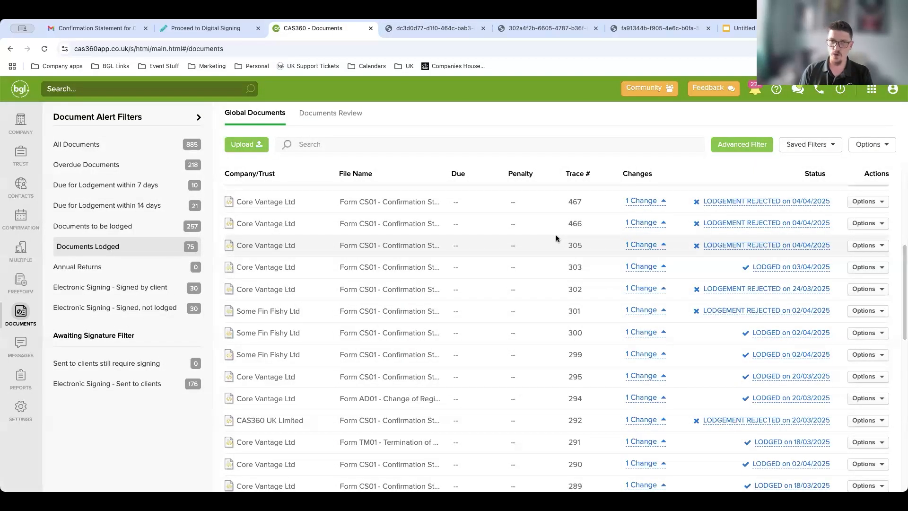
pyautogui.click(22, 127)
pyautogui.scroll(-1, 407, 306)
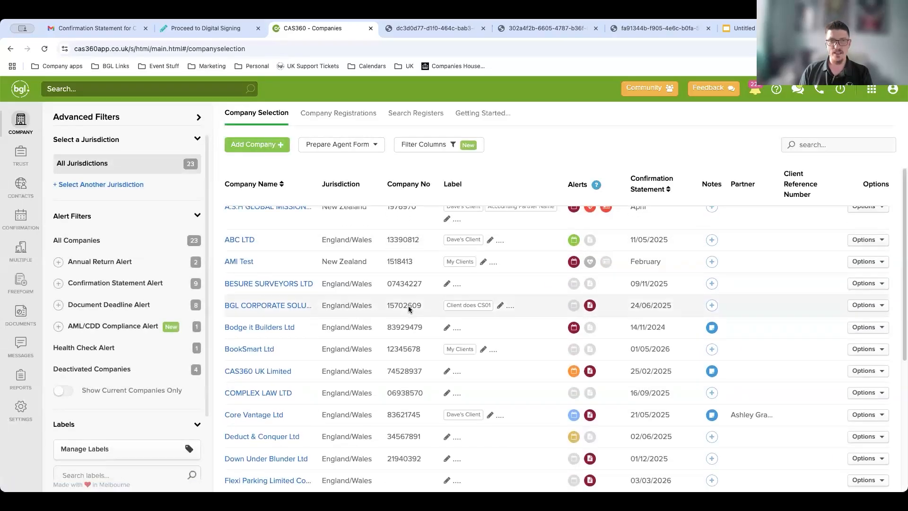
pyautogui.scroll(-1, 408, 306)
pyautogui.click(263, 378)
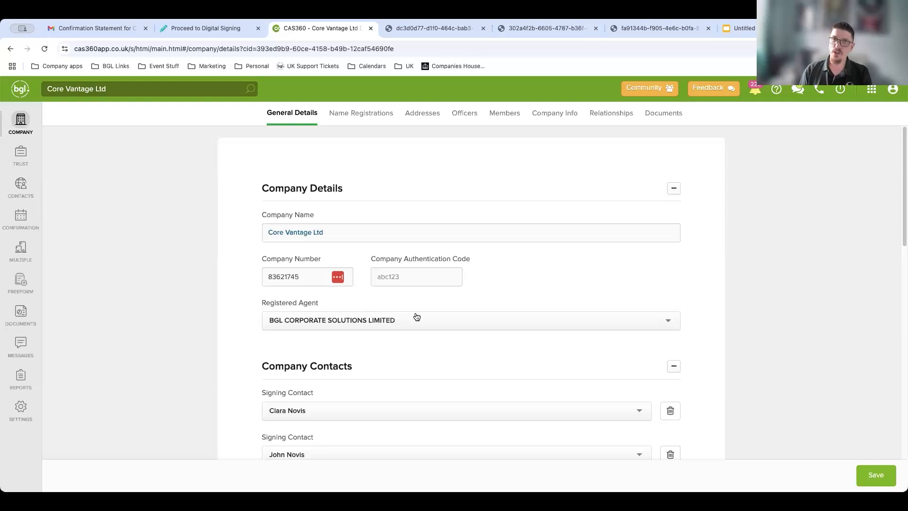
# Examine Core Vantage Ltd's addresses, including the address types available to add and the registered office's Print setting
pyautogui.click(428, 117)
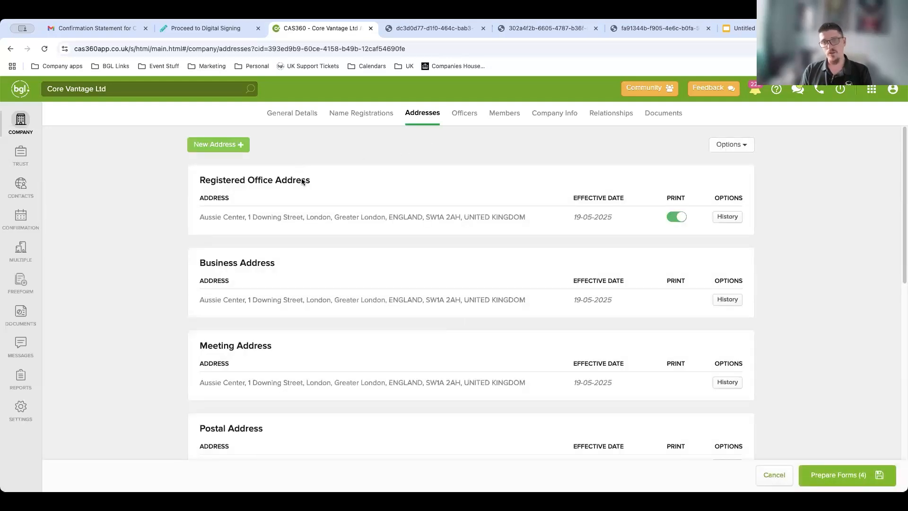
pyautogui.click(237, 146)
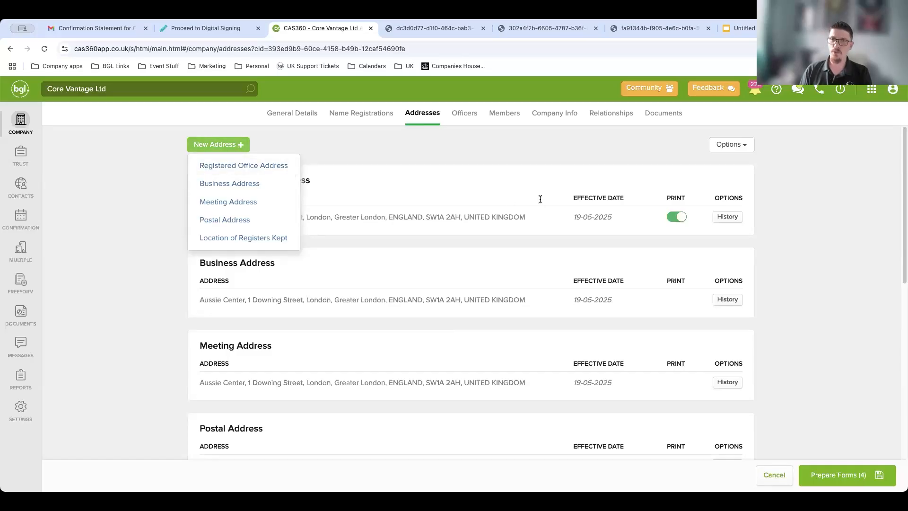
pyautogui.doubleClick(674, 201)
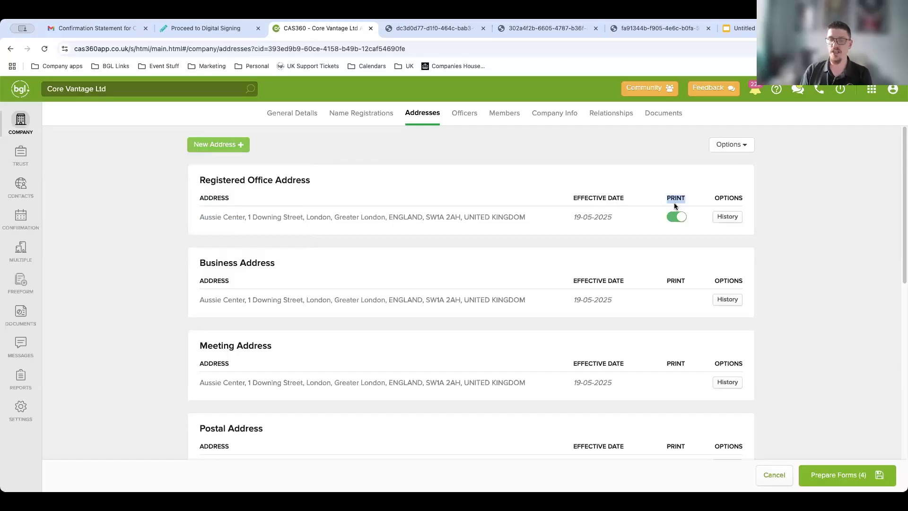
# Show all of Core Vantage Ltd's officers and examine the Print settings of the resigned director and the director appointed on 21/05/2025
pyautogui.click(464, 113)
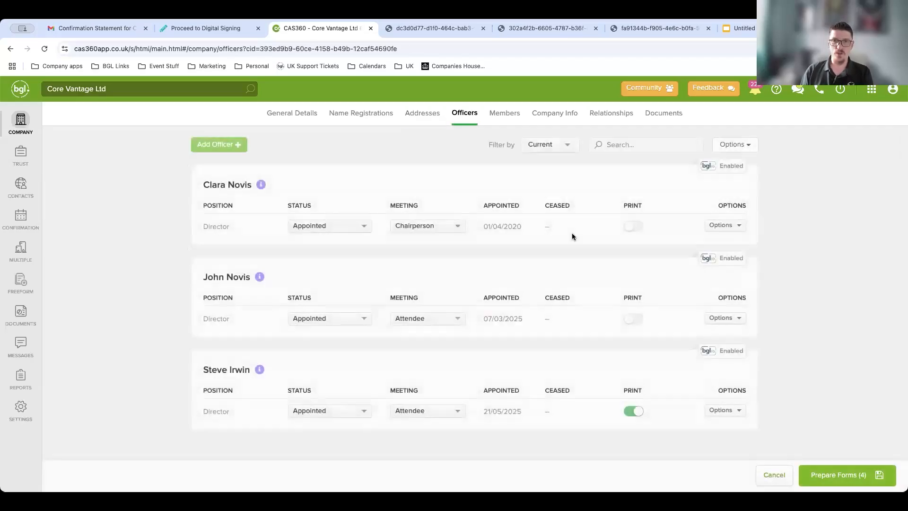
pyautogui.click(574, 143)
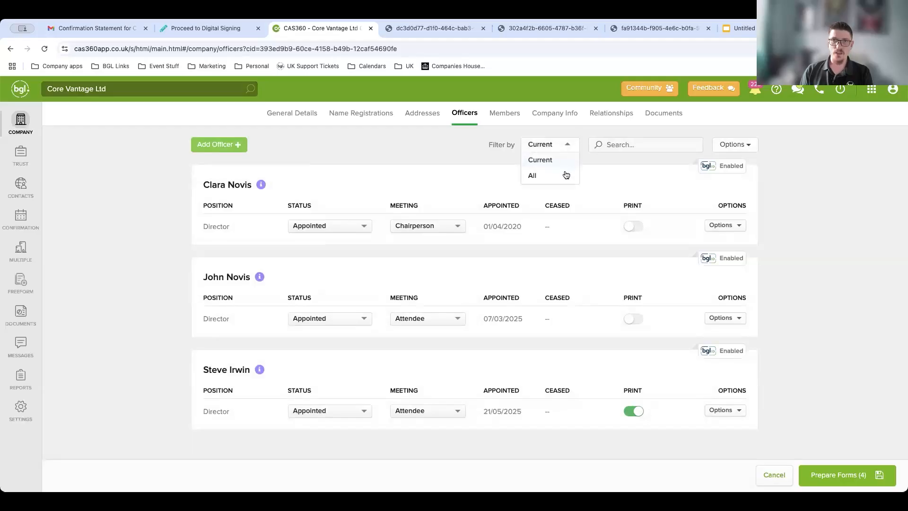
pyautogui.click(566, 175)
pyautogui.scroll(-3, 580, 221)
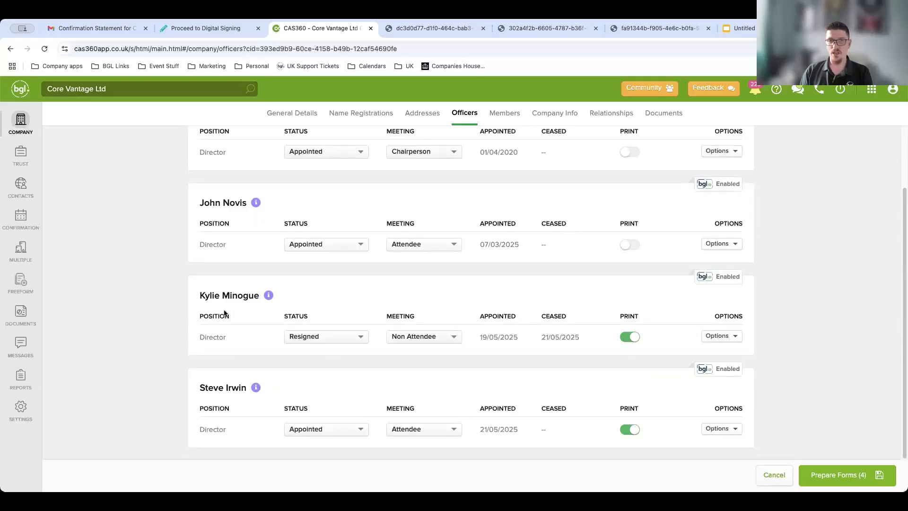
pyautogui.doubleClick(632, 317)
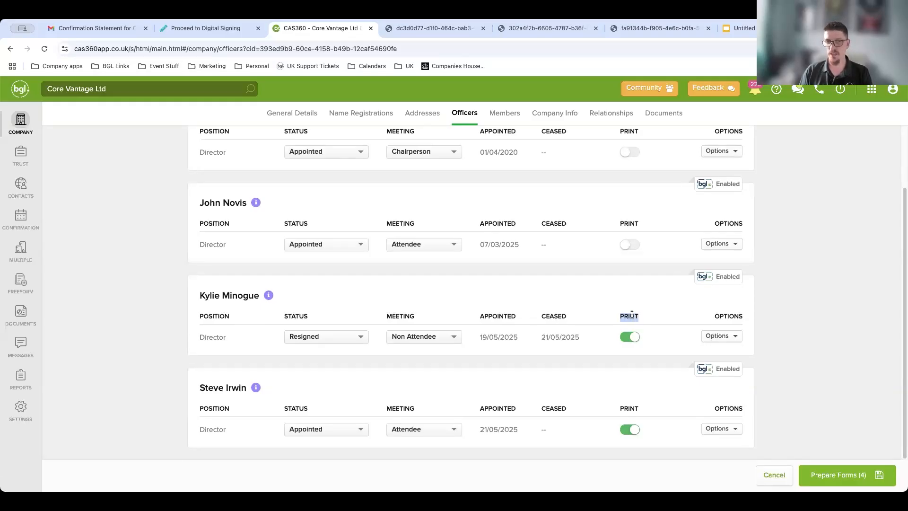
pyautogui.click(232, 386)
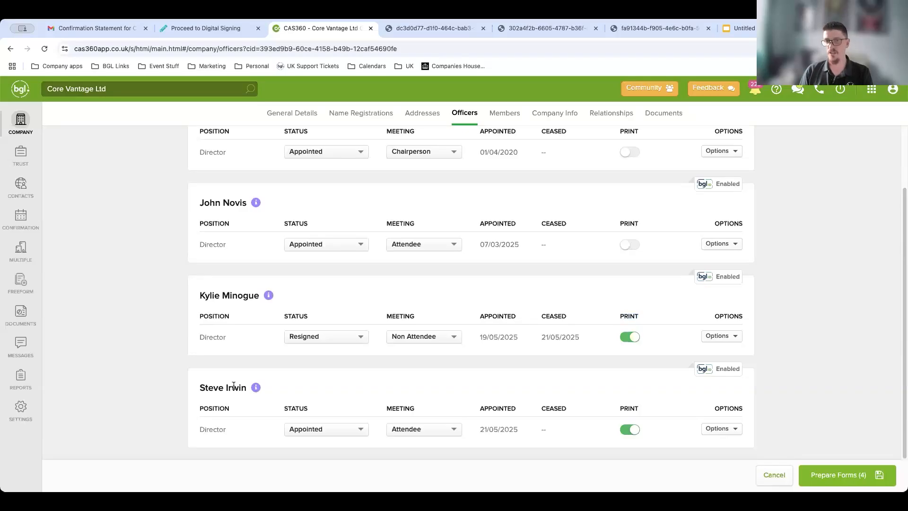
pyautogui.doubleClick(625, 408)
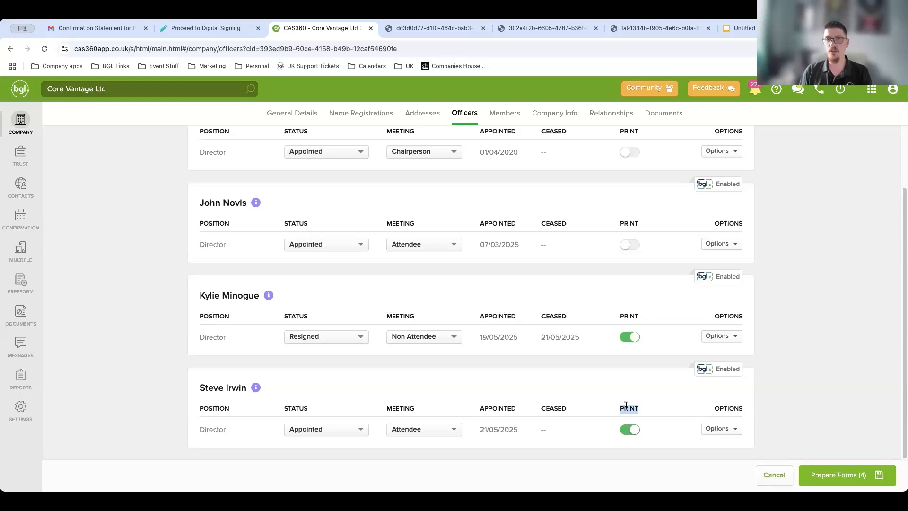
# Examine Core Vantage Ltd's share transactions down to the 21/05/2025 allotment and the transaction types available to add
pyautogui.click(508, 122)
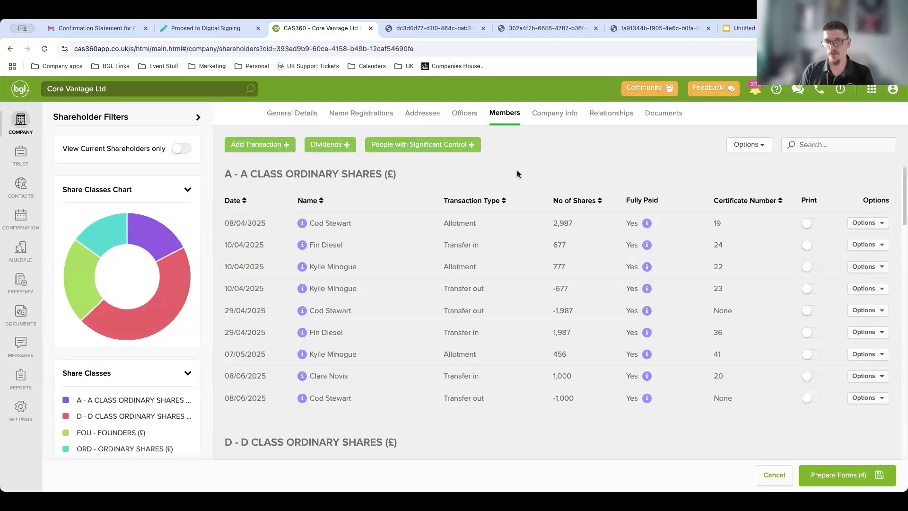
pyautogui.scroll(-15, 532, 244)
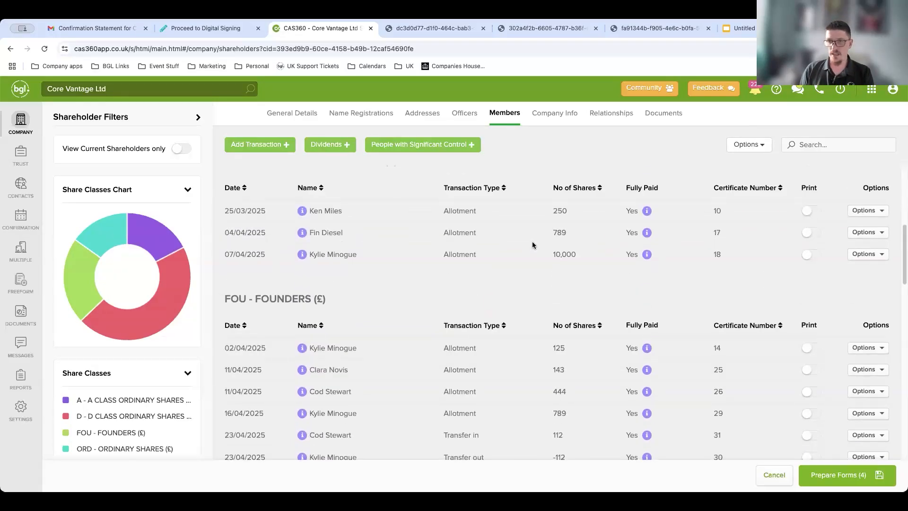
pyautogui.scroll(-5, 533, 245)
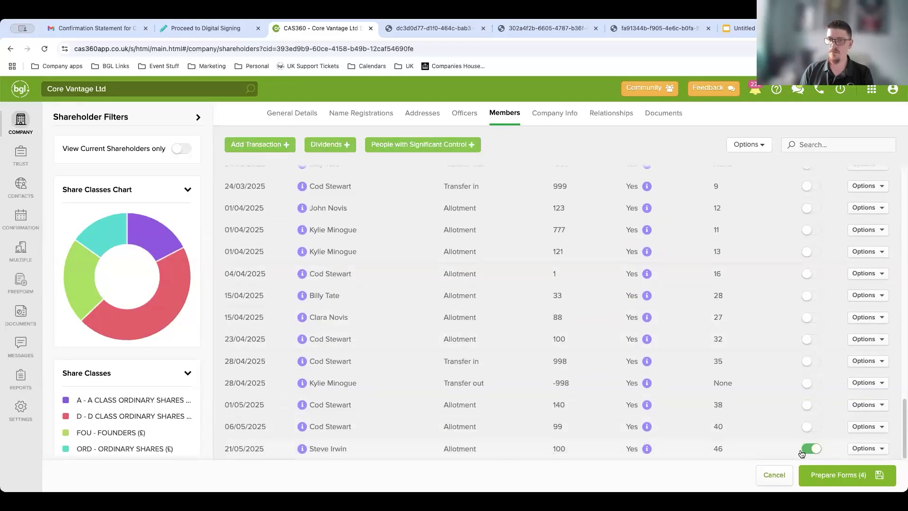
pyautogui.click(262, 146)
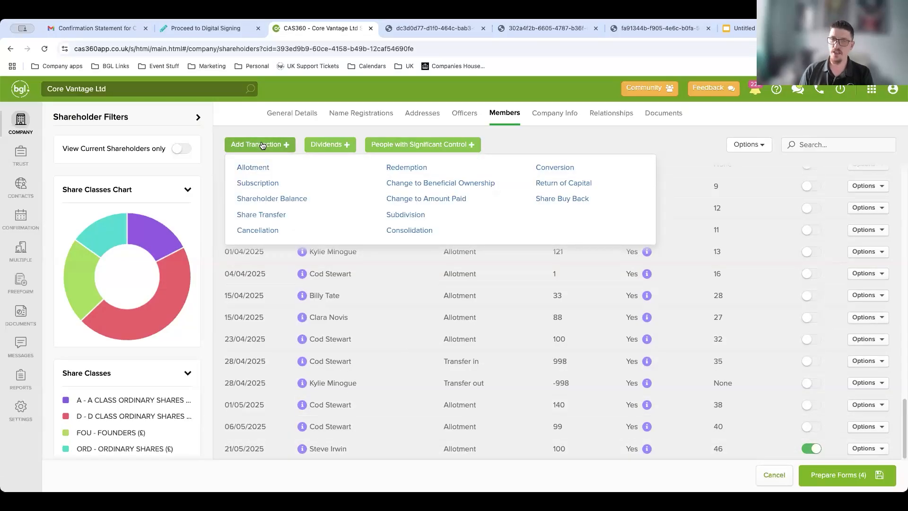
# Prepare the forms for Core Vantage Ltd's flagged changes, include the Cover Letter and examine the document list down to Consent to Act
pyautogui.click(815, 474)
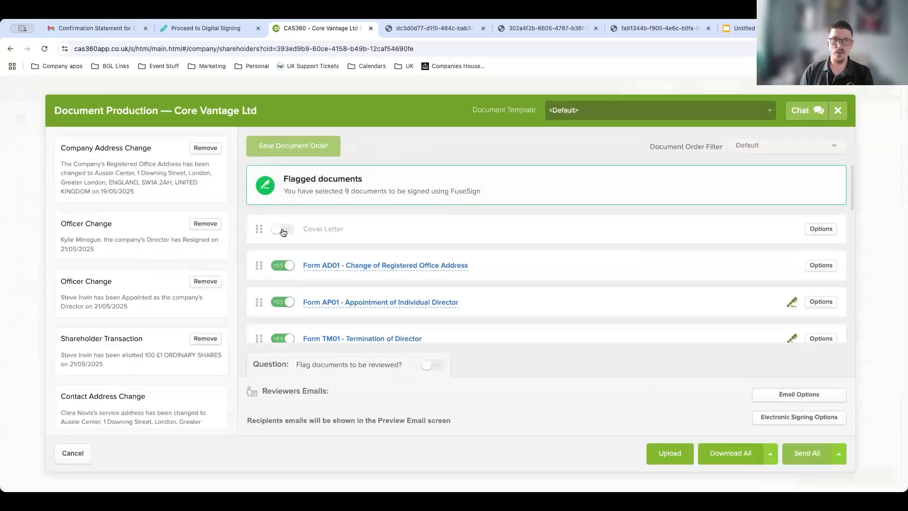
pyautogui.scroll(-3, 571, 289)
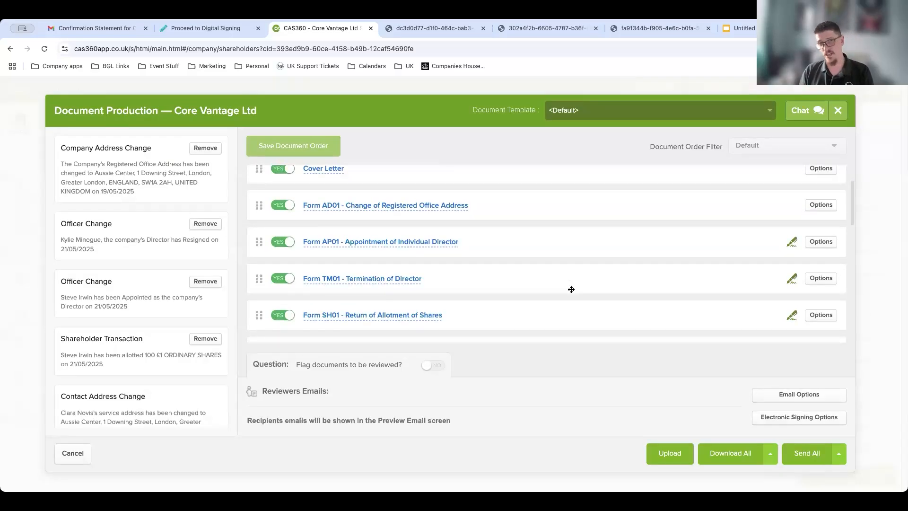
pyautogui.scroll(-3, 571, 290)
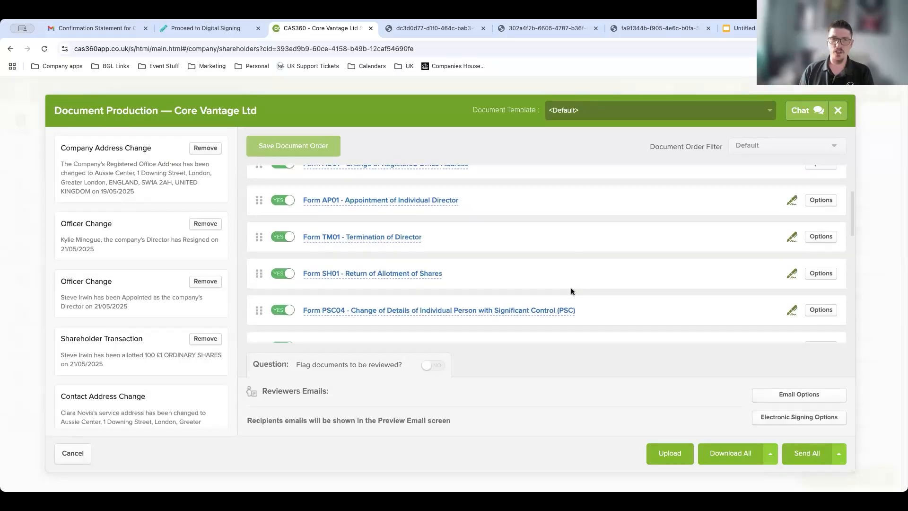
pyautogui.scroll(-3, 595, 310)
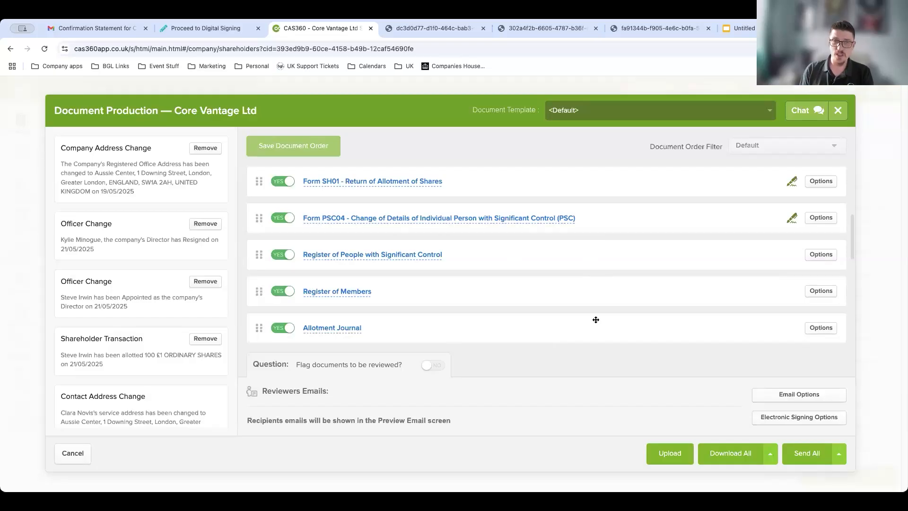
pyautogui.scroll(-3, 596, 320)
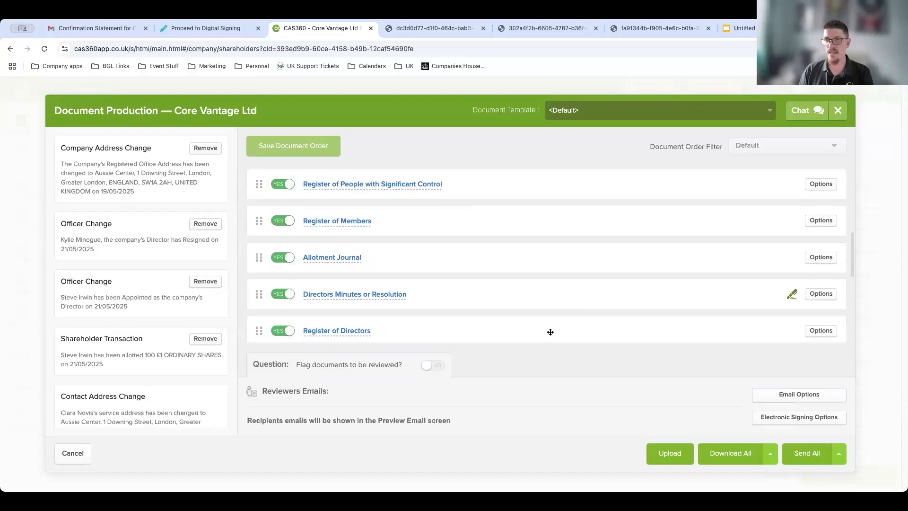
pyautogui.scroll(-10, 550, 332)
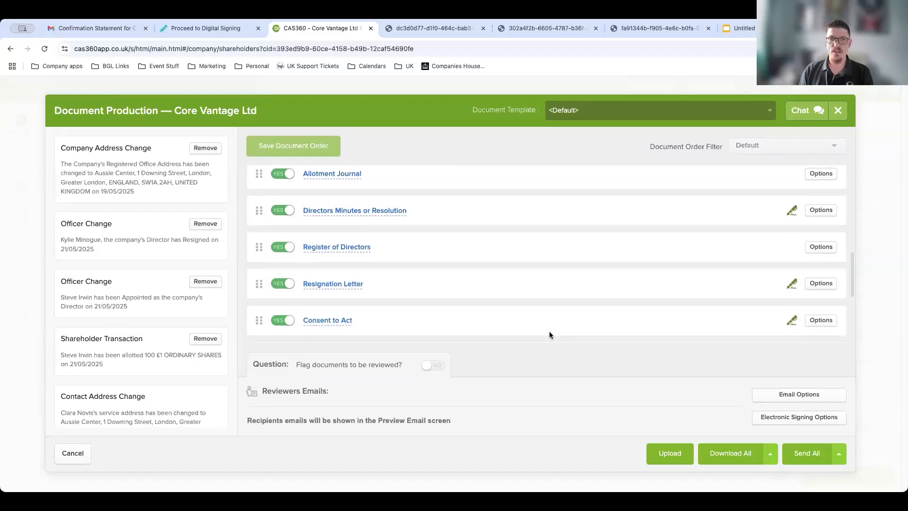
# Include the Notice of Members Meeting, Members Minutes or Resolution and Members Consent in the document set
pyautogui.click(291, 189)
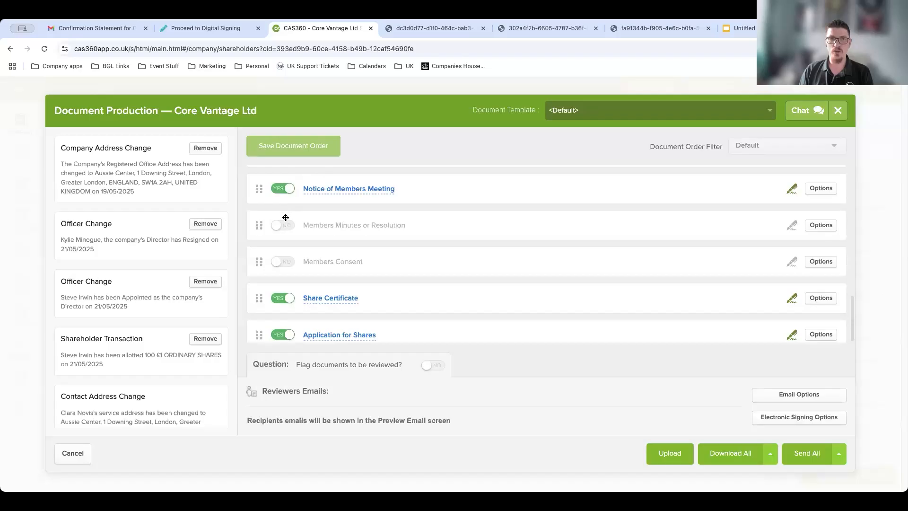
pyautogui.click(286, 225)
pyautogui.click(288, 264)
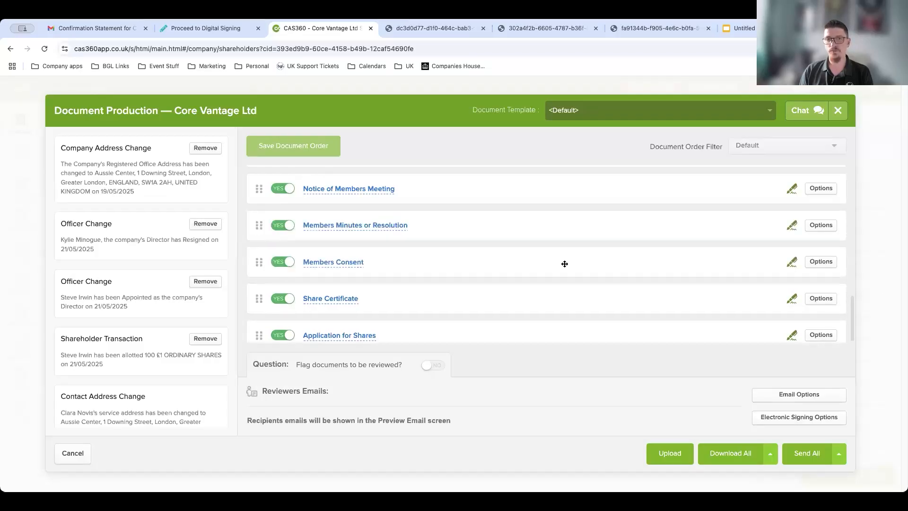
pyautogui.scroll(-1, 543, 274)
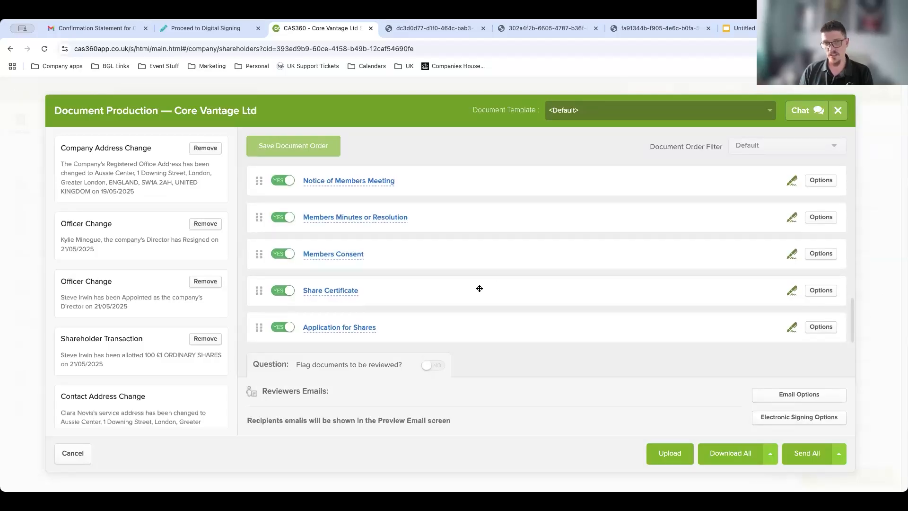
# Preview the signing email for the whole document set and examine its recipients, signature block and message text
pyautogui.click(800, 455)
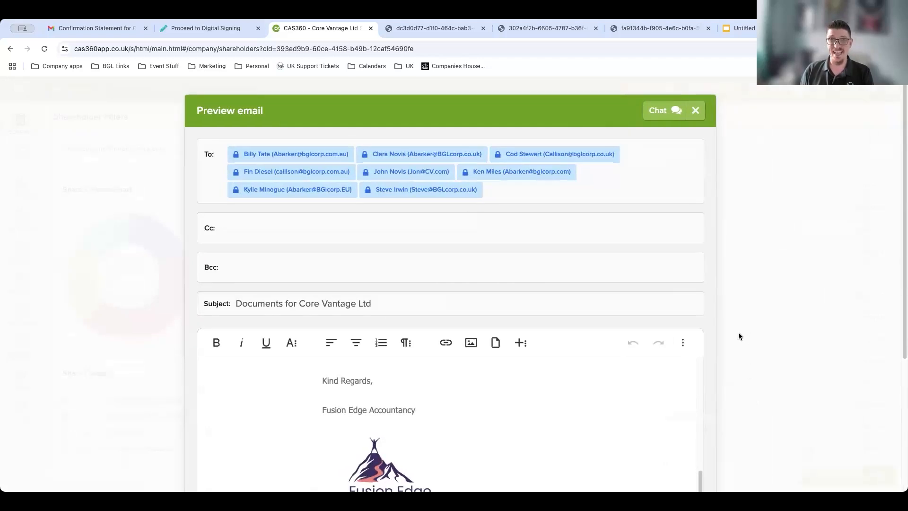
pyautogui.scroll(-5, 738, 336)
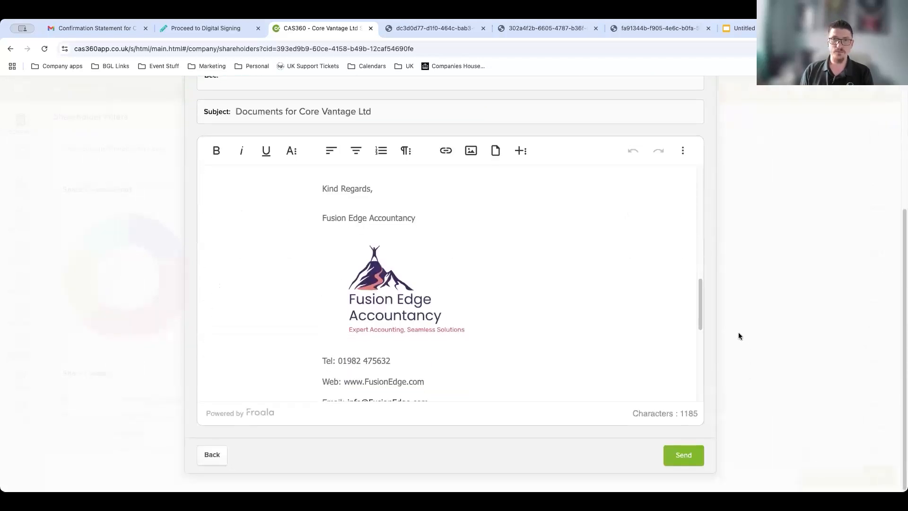
pyautogui.scroll(-1, 571, 326)
pyautogui.scroll(5, 571, 326)
pyautogui.scroll(5, 571, 327)
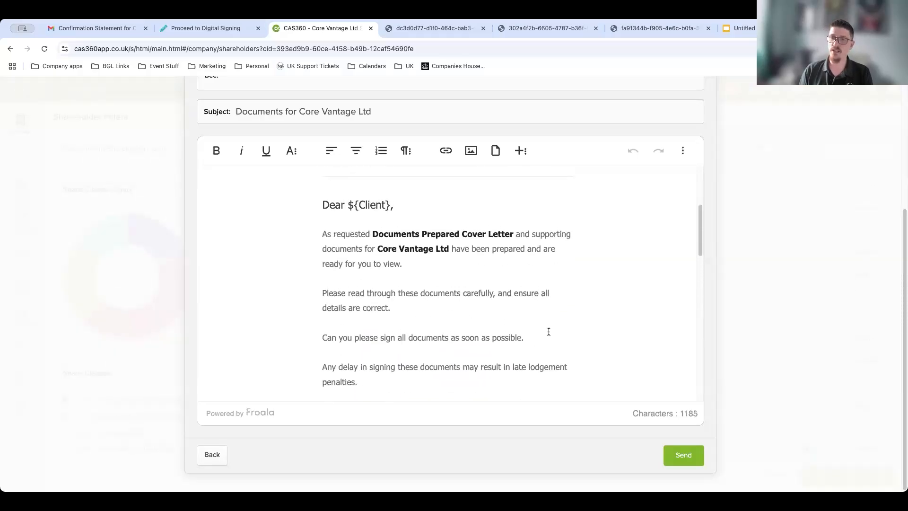
pyautogui.click(677, 459)
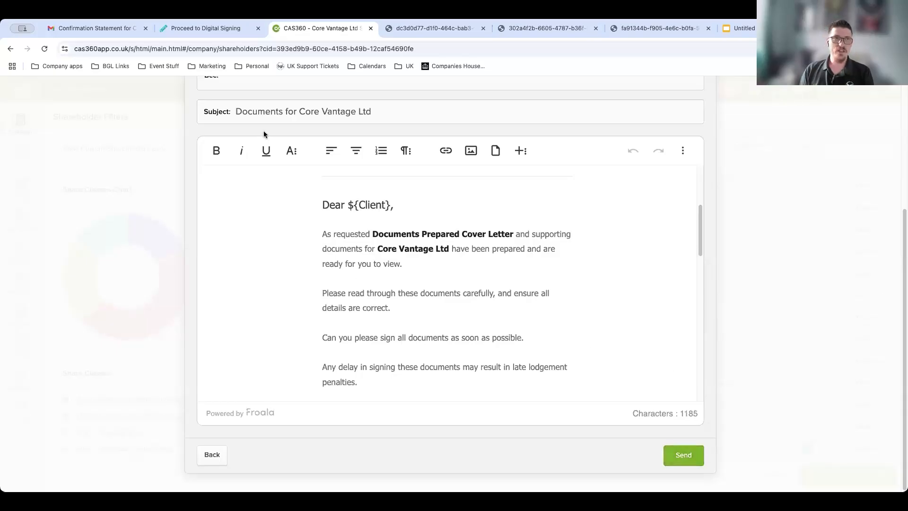
# Switch to Gmail, return to the CAS360 DEMO list and open the last Documents for Core Vantage Ltd email
pyautogui.click(96, 32)
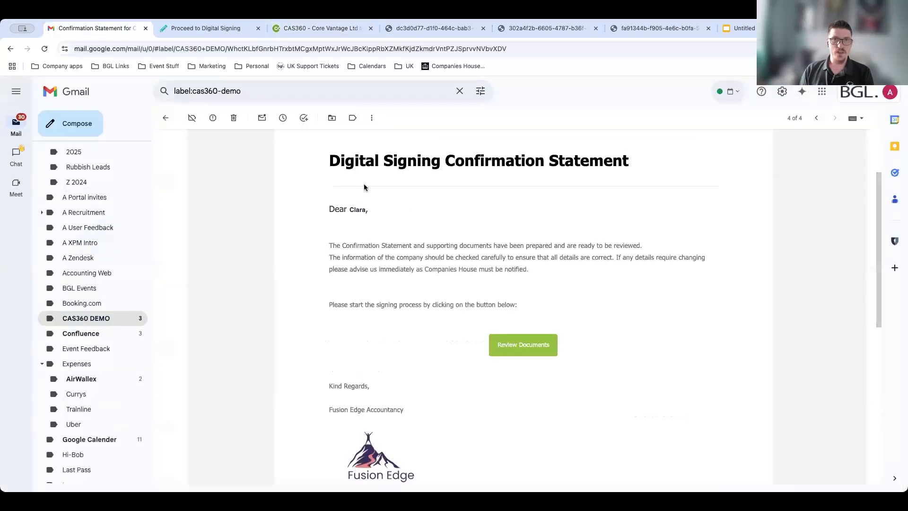
pyautogui.click(165, 119)
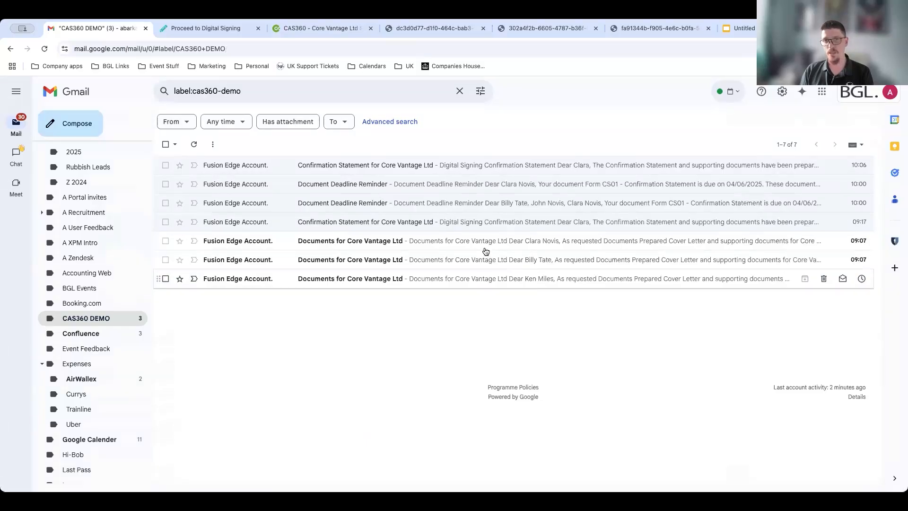
pyautogui.click(486, 278)
pyautogui.scroll(-2, 563, 307)
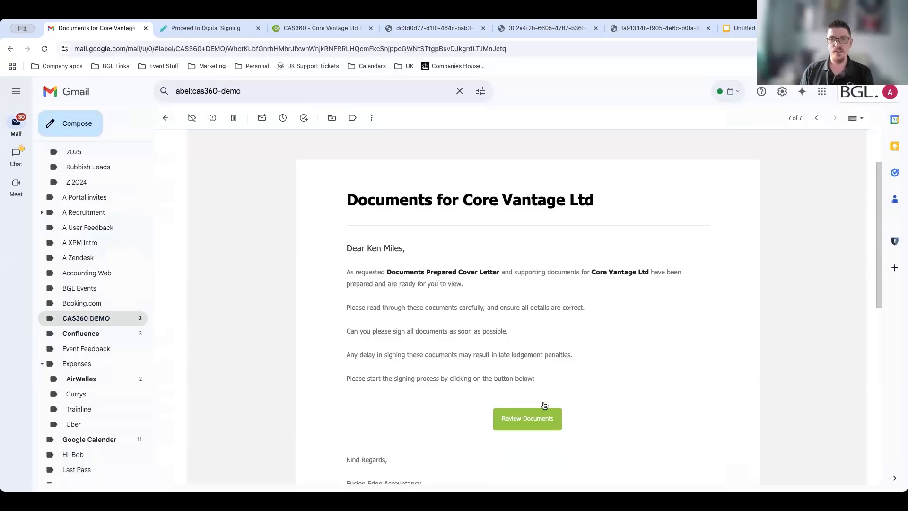
# Proceed from the email to review the documents in FuseSign and start the signing session
pyautogui.click(540, 424)
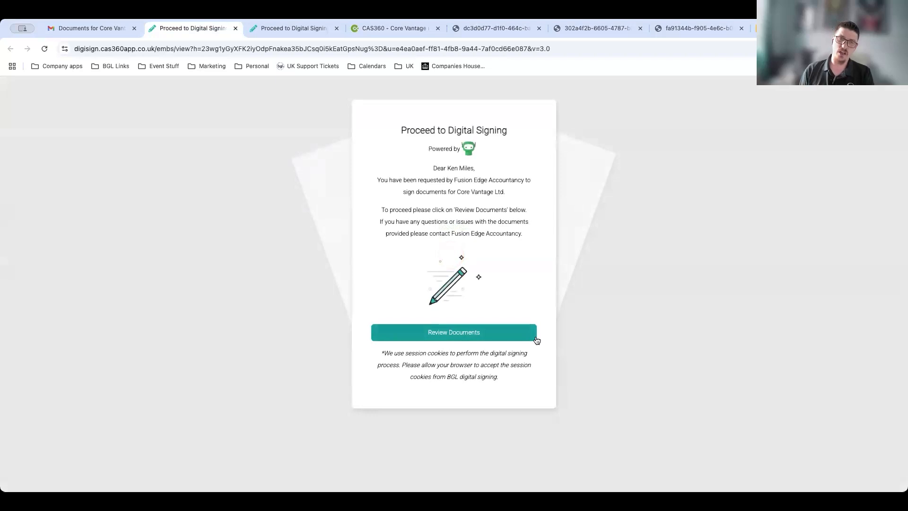
pyautogui.click(458, 331)
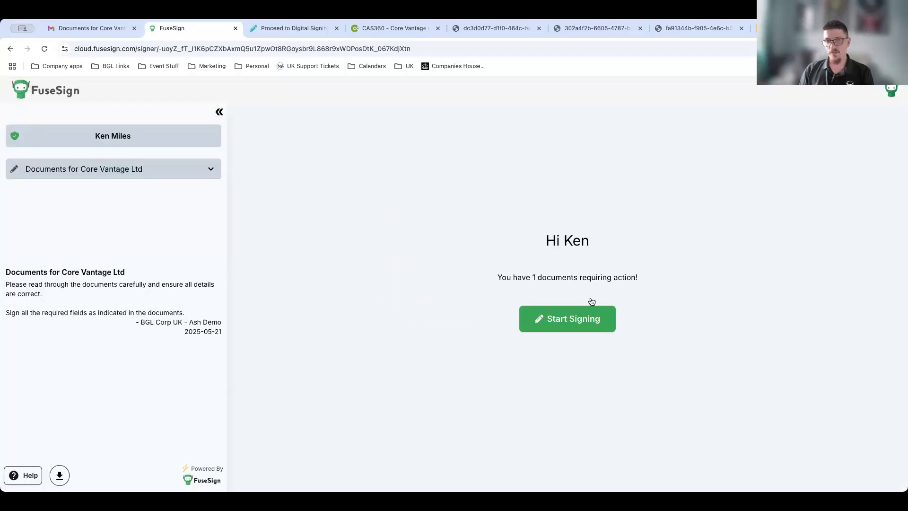
pyautogui.click(576, 312)
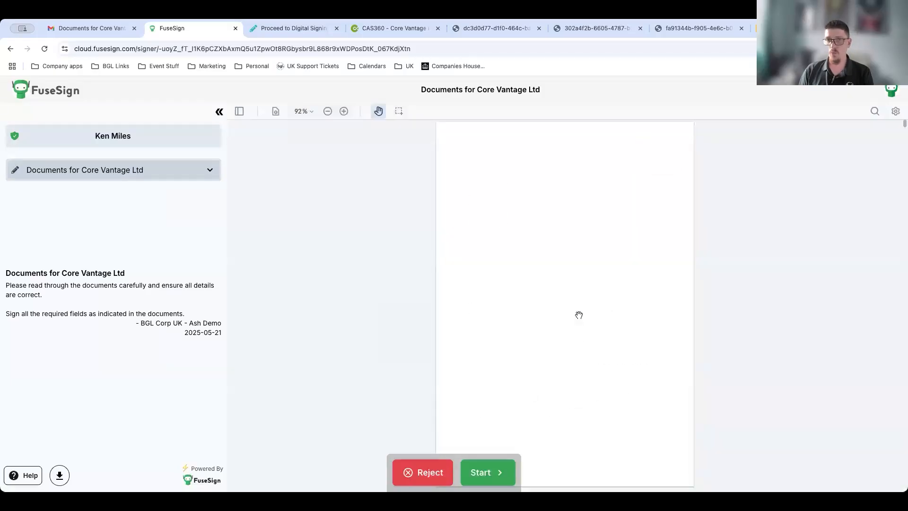
# Enlarge the document to 167% and examine the cover letter's list of enclosed forms and documents
pyautogui.click(343, 111)
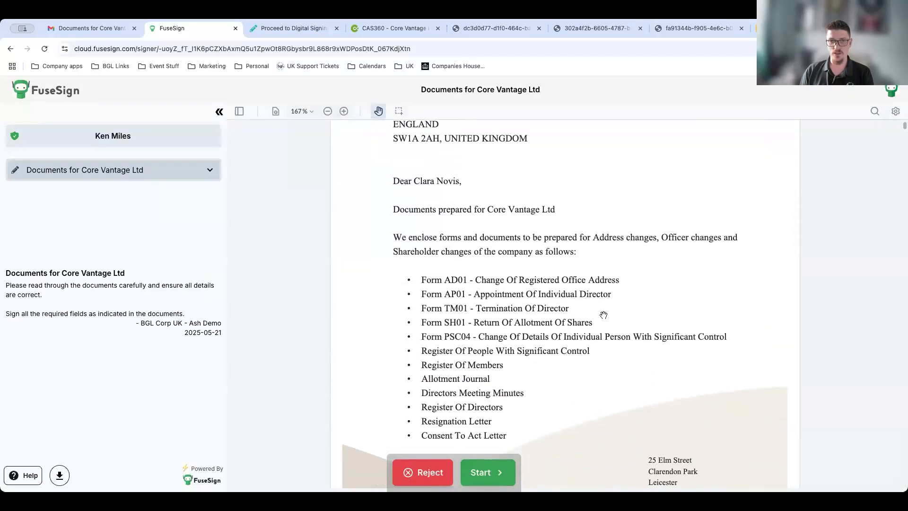
pyautogui.scroll(-10, 603, 315)
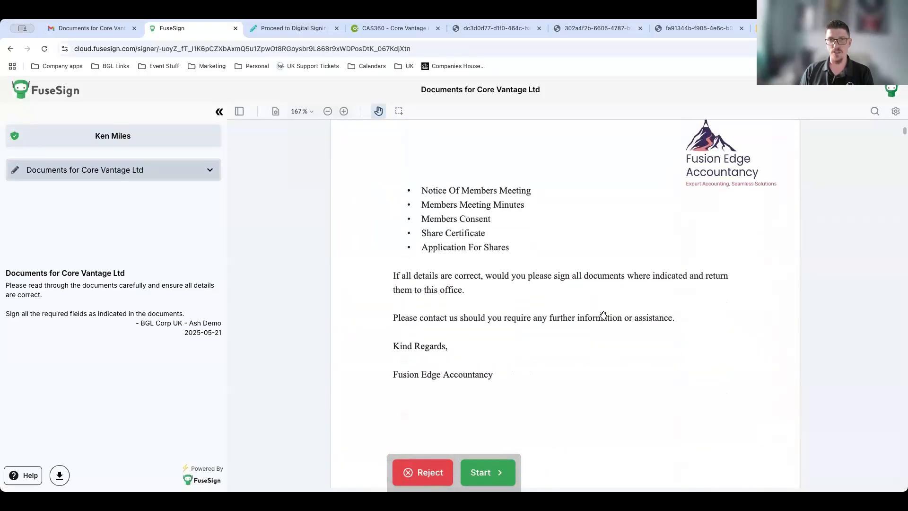
pyautogui.scroll(-1, 603, 315)
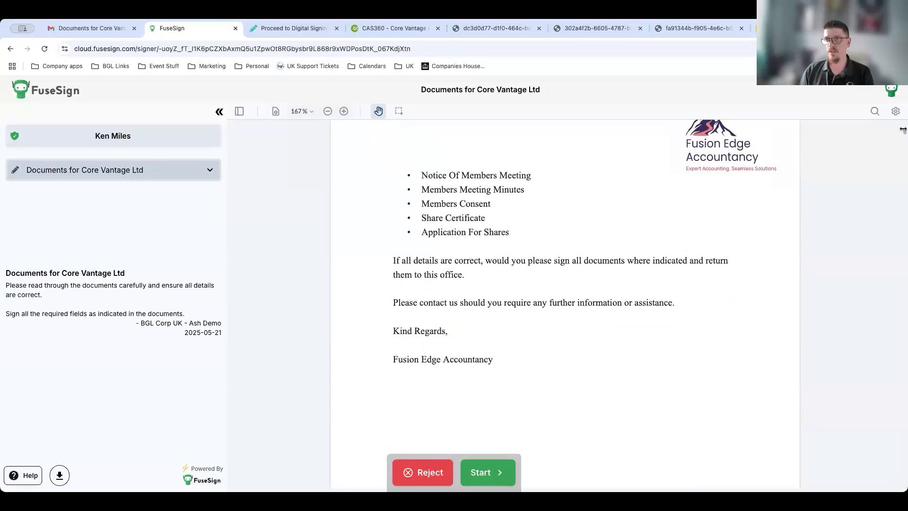
pyautogui.scroll(-1, 902, 169)
# Examine the shareholders' signature fields on the Members Consent page
pyautogui.moveTo(901, 168); pyautogui.dragTo(896, 463)
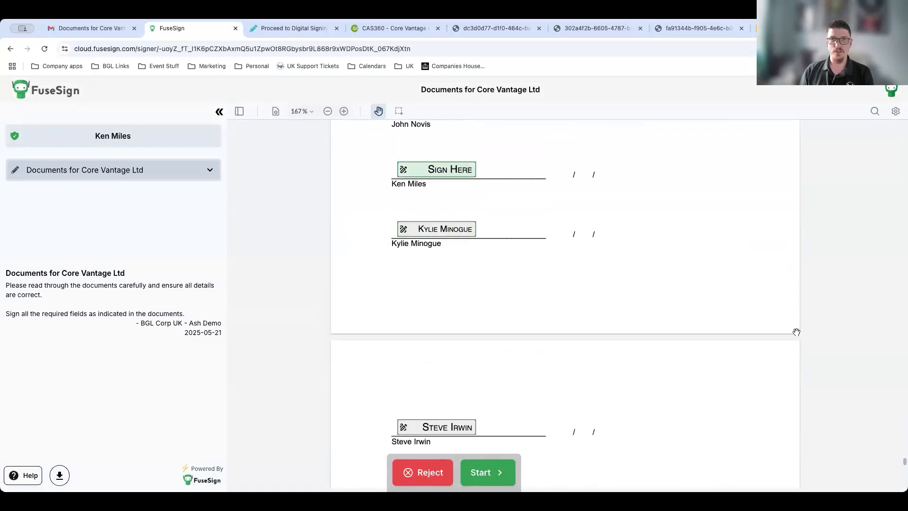
pyautogui.scroll(8, 704, 290)
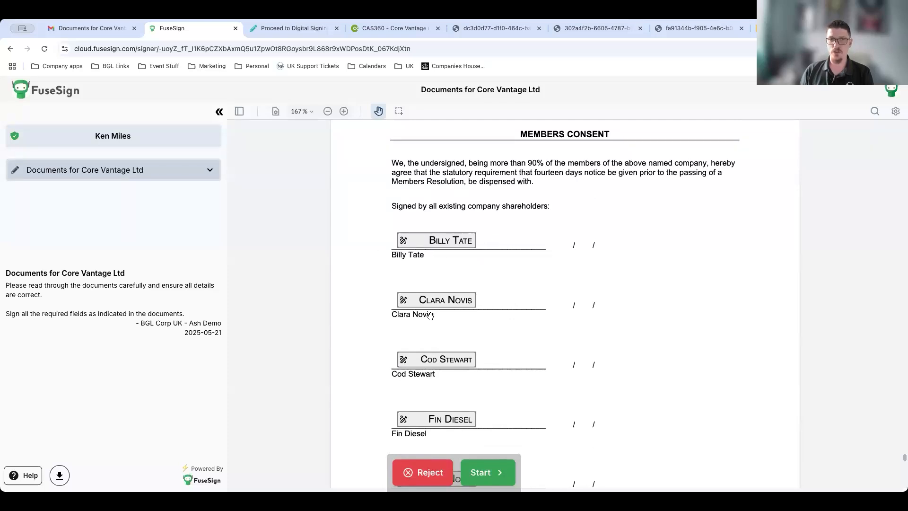
pyautogui.scroll(-2, 540, 356)
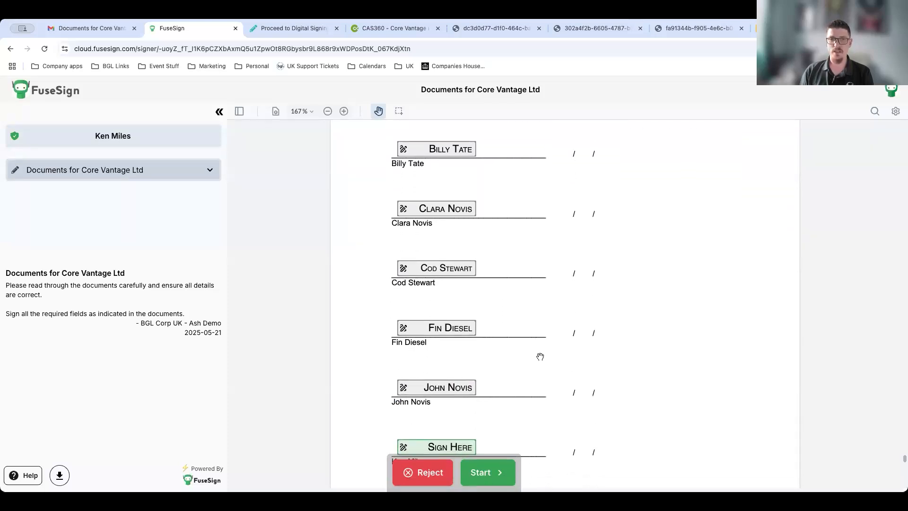
pyautogui.scroll(-3, 540, 357)
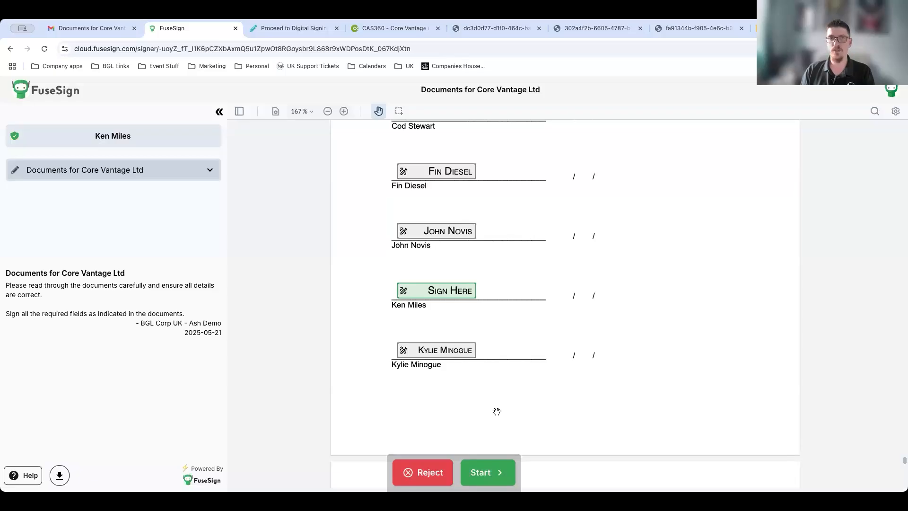
# Switch back to CAS360, leave the email preview and close Core Vantage Ltd's document production without sending
pyautogui.click(393, 29)
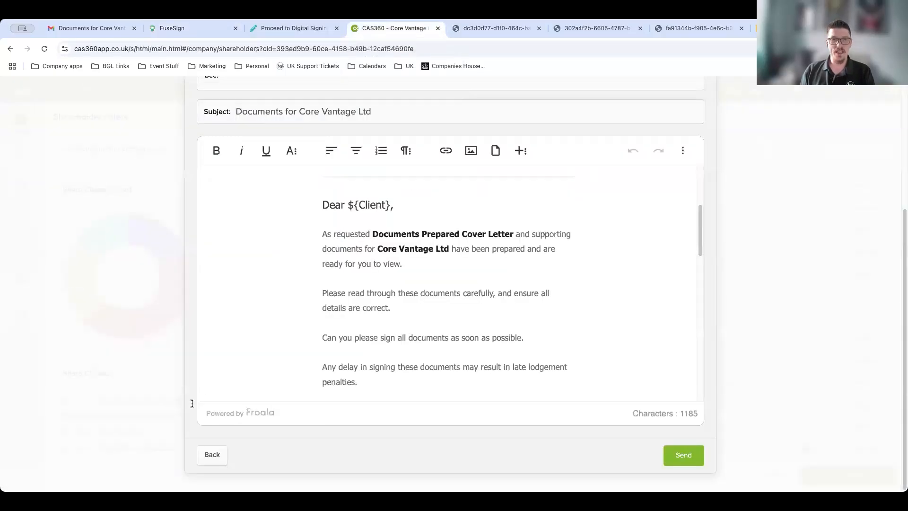
pyautogui.click(212, 454)
pyautogui.click(835, 113)
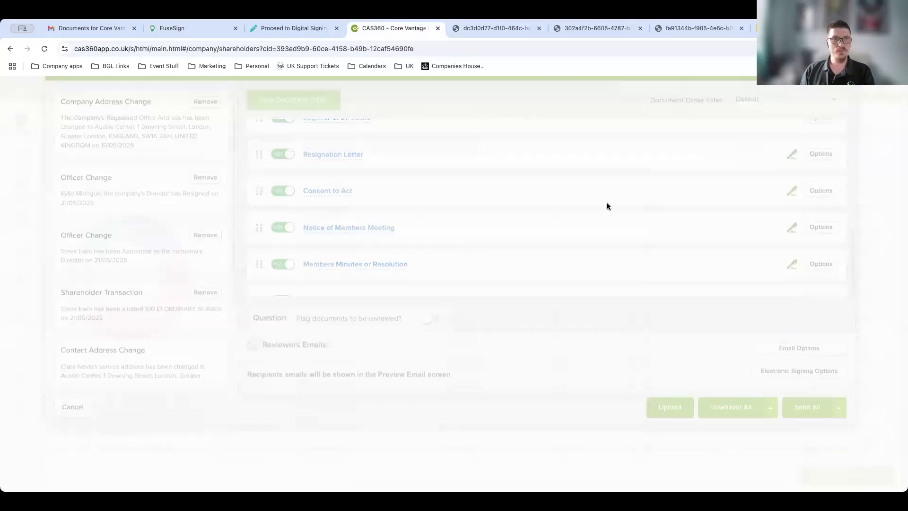
# Examine the signing and preparation statuses in the global documents list and filter it to Documents Lodged
pyautogui.click(20, 320)
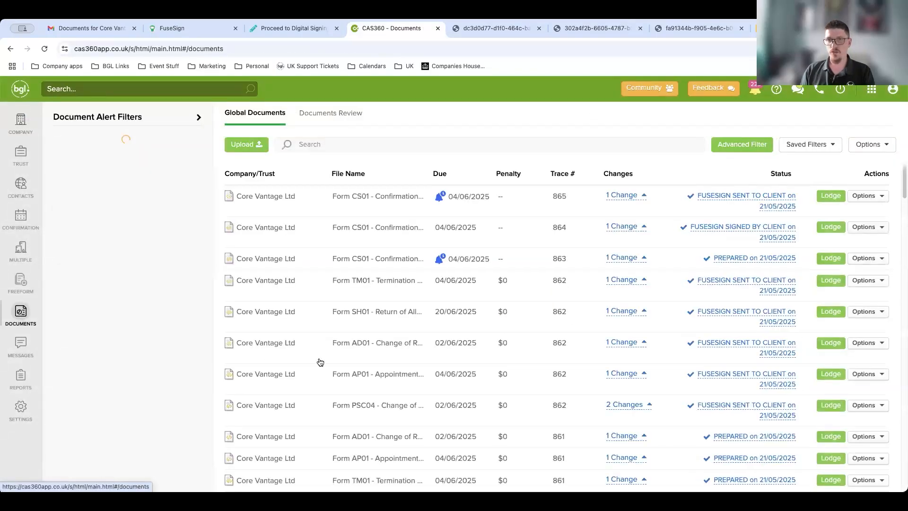
pyautogui.scroll(-1, 415, 326)
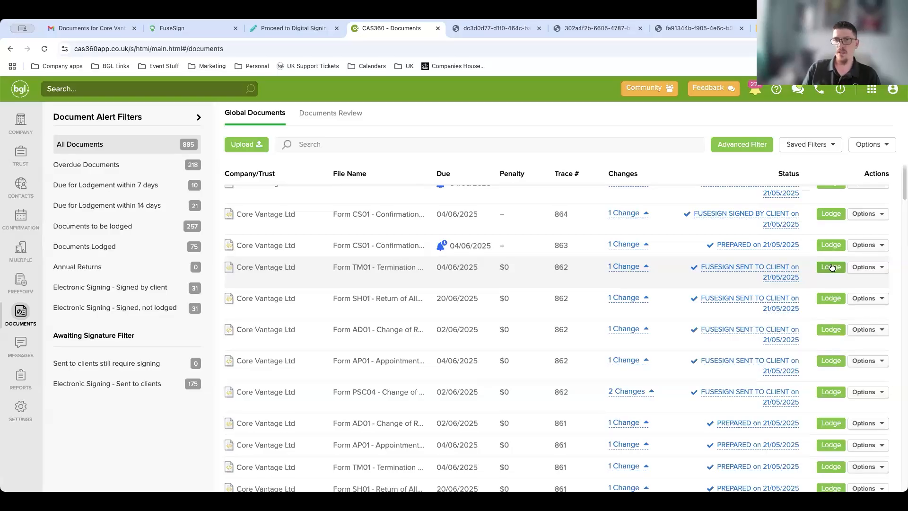
pyautogui.click(134, 248)
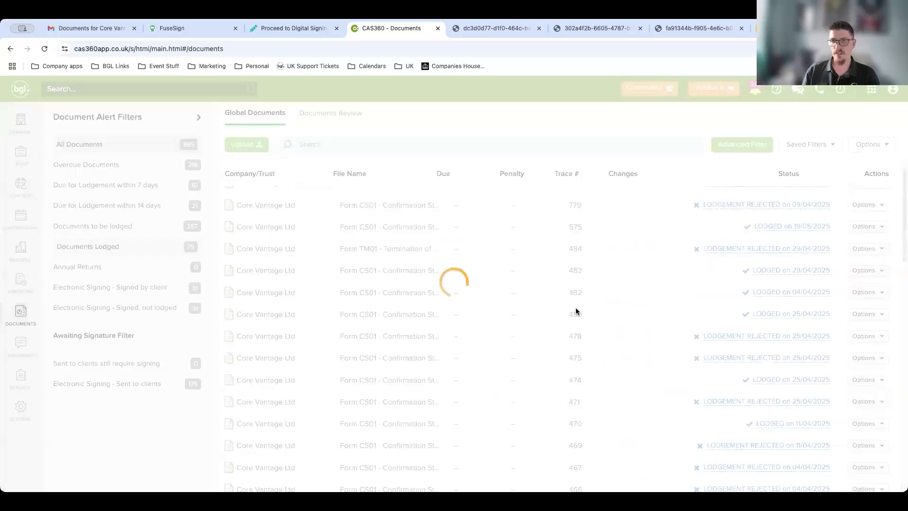
pyautogui.scroll(-5, 868, 314)
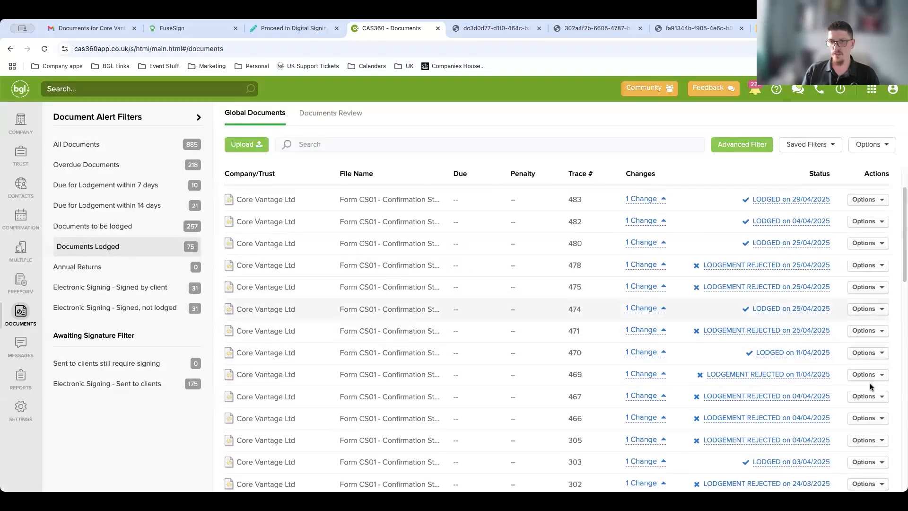
# View the attachments of Some Fin Fishy Ltd's lodged Form CS01, close them and open the company list
pyautogui.click(868, 383)
pyautogui.click(838, 291)
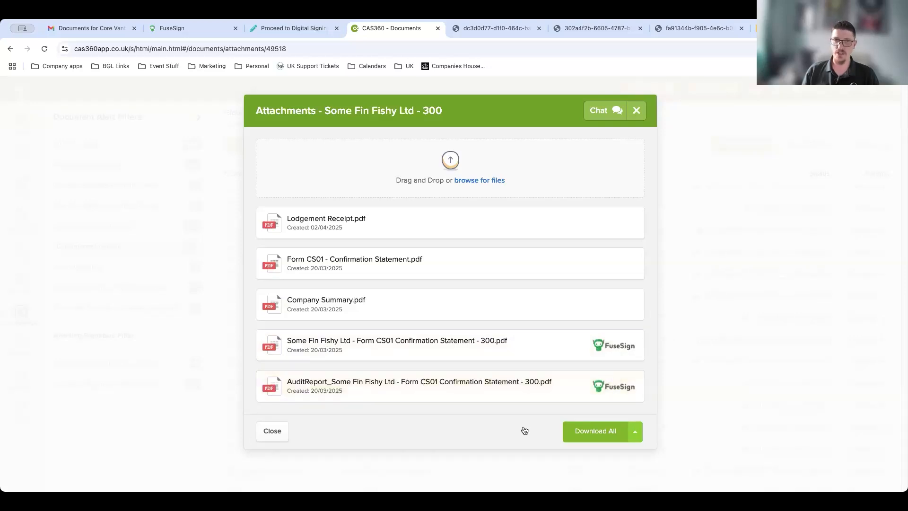
pyautogui.click(635, 111)
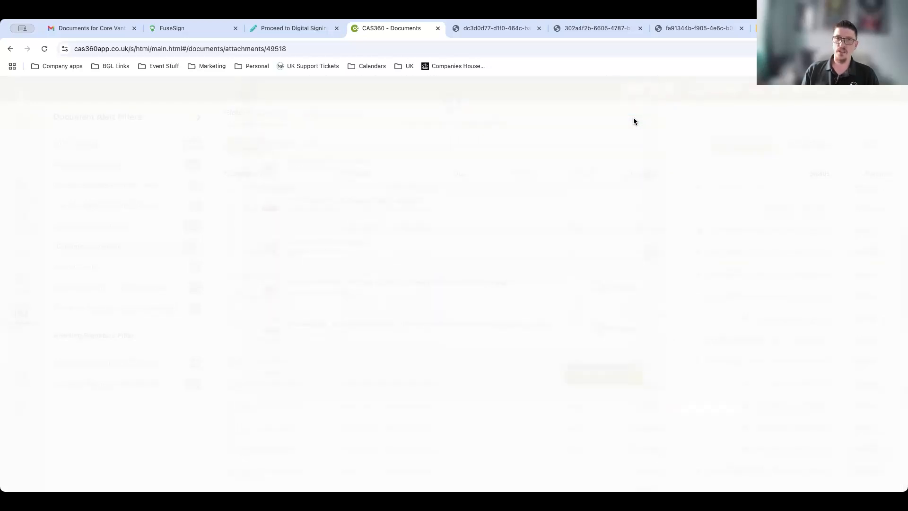
pyautogui.click(20, 123)
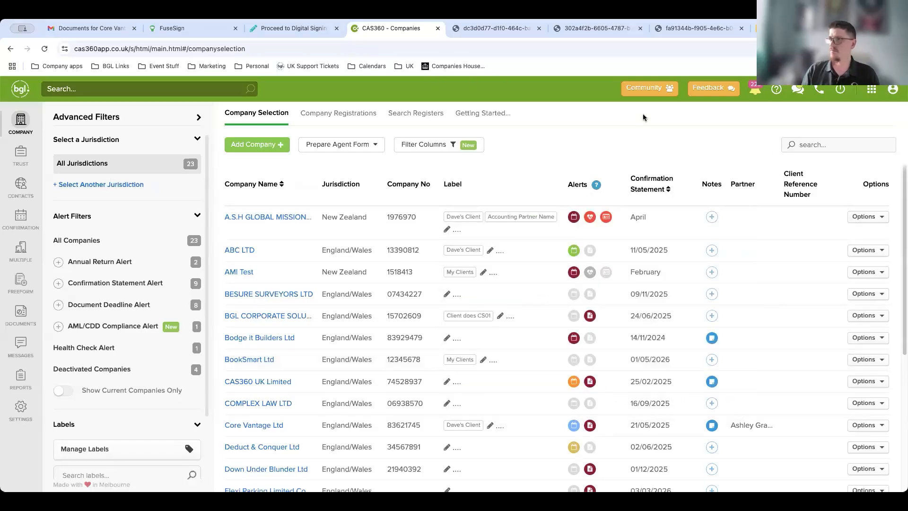
pyautogui.click(777, 28)
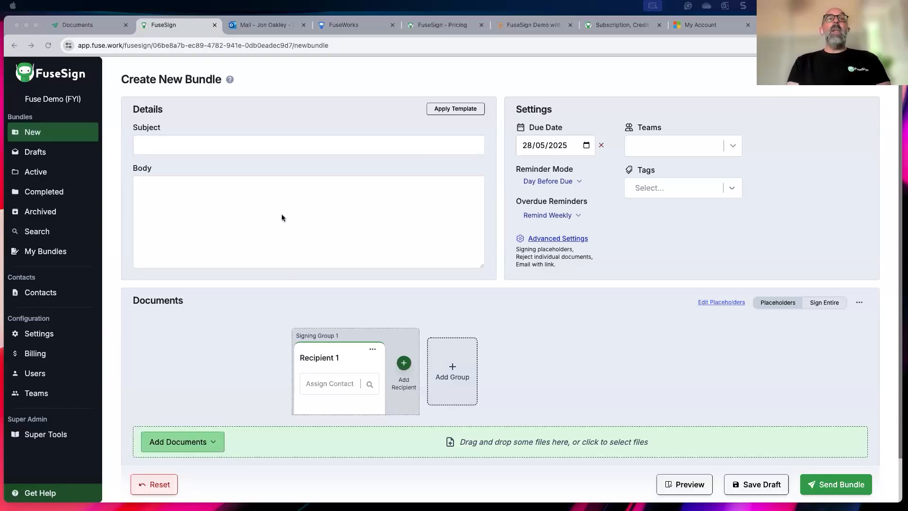
pyautogui.tripleClick(183, 78)
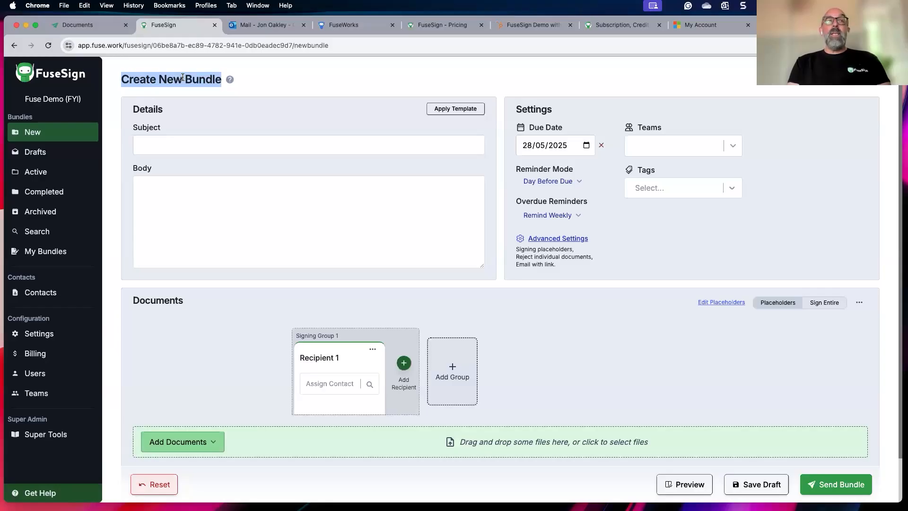
pyautogui.click(257, 78)
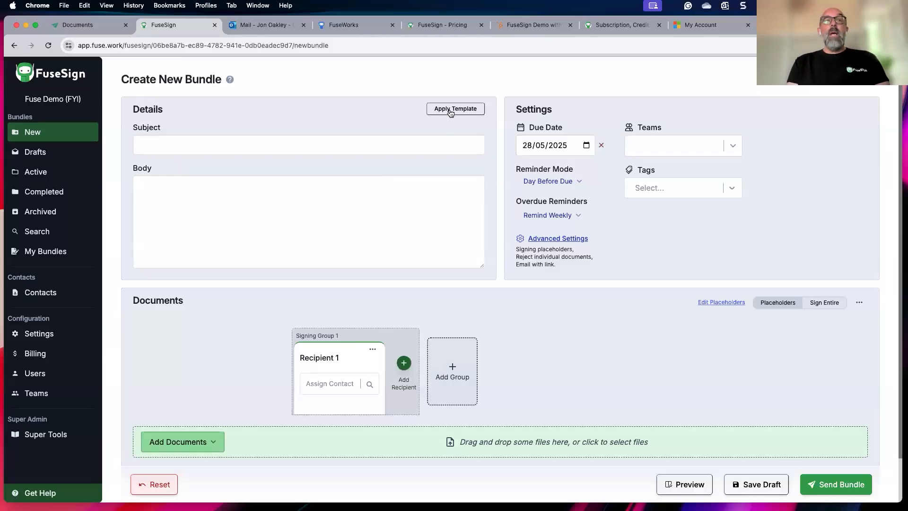
# Apply the Annual Accounts template to the new bundle's subject and body
pyautogui.click(451, 112)
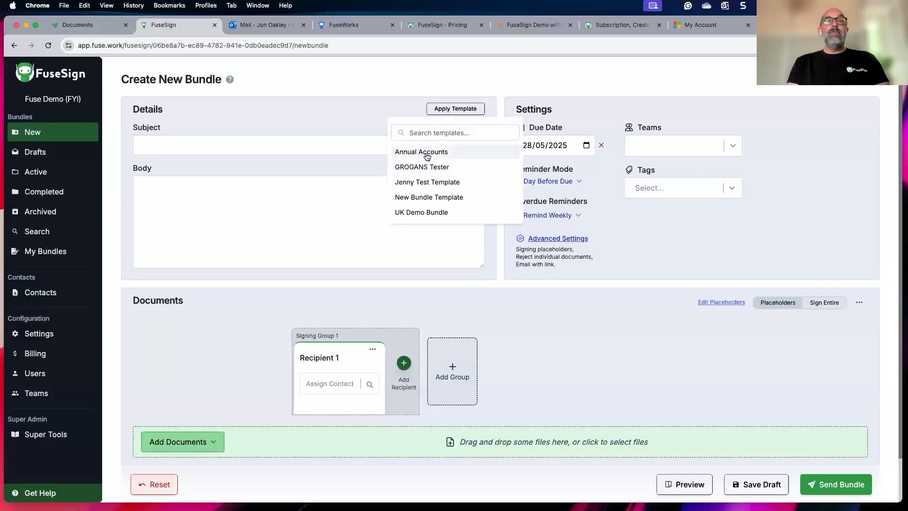
pyautogui.click(427, 155)
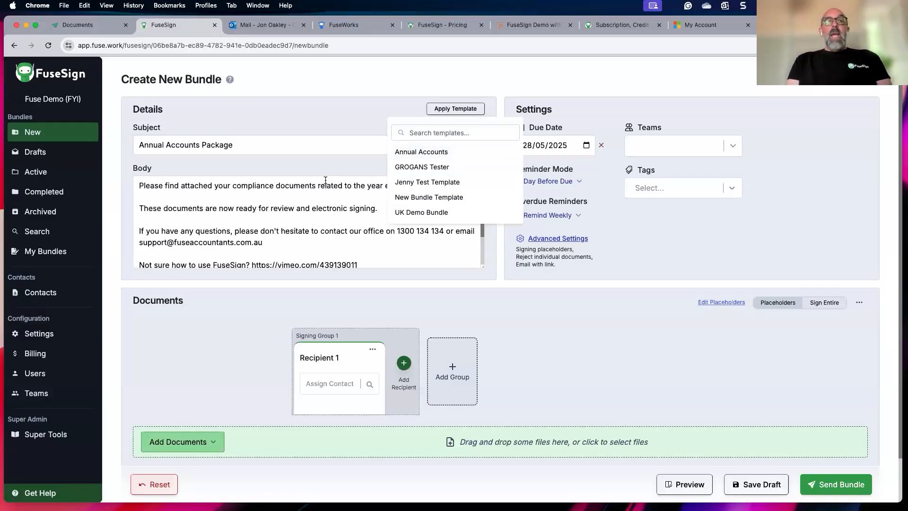
pyautogui.click(316, 163)
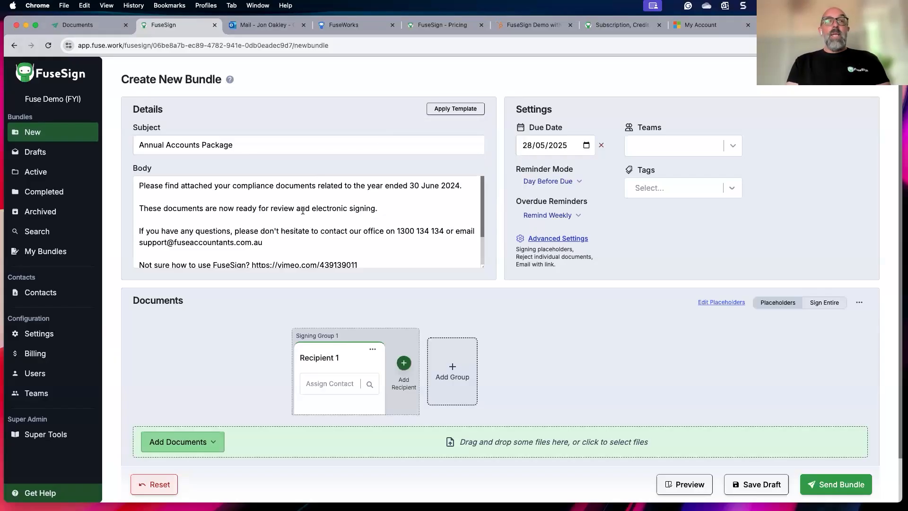
# Add the sender's first name on its own line between Kind regards and Fuse Accountants Pty Ltd in the bundle's body text
pyautogui.scroll(-5, 303, 211)
pyautogui.click(206, 218)
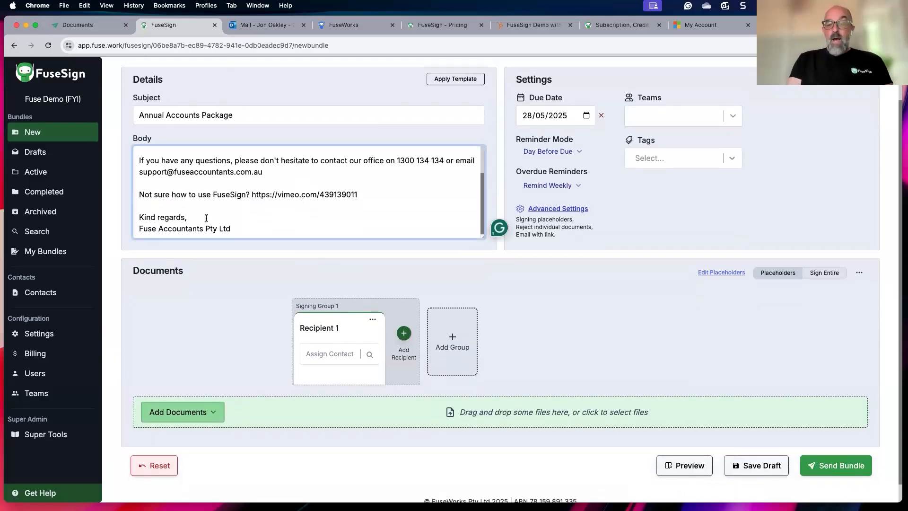
pyautogui.press('Return')
pyautogui.press('Return')
pyautogui.write('Jon')
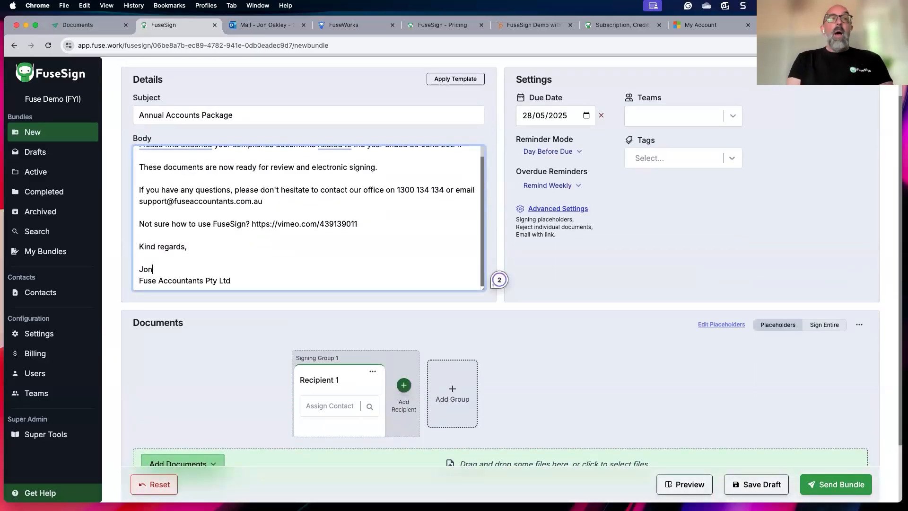
pyautogui.press('Return')
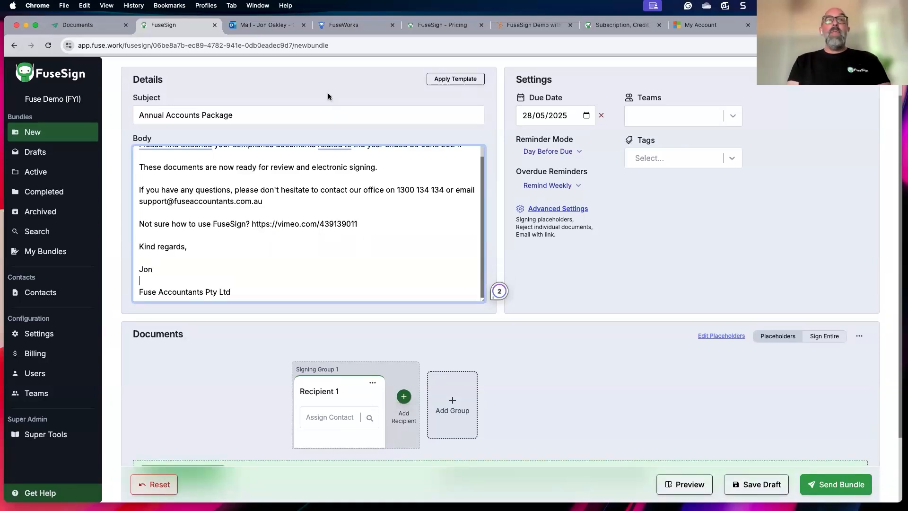
pyautogui.scroll(1, 314, 192)
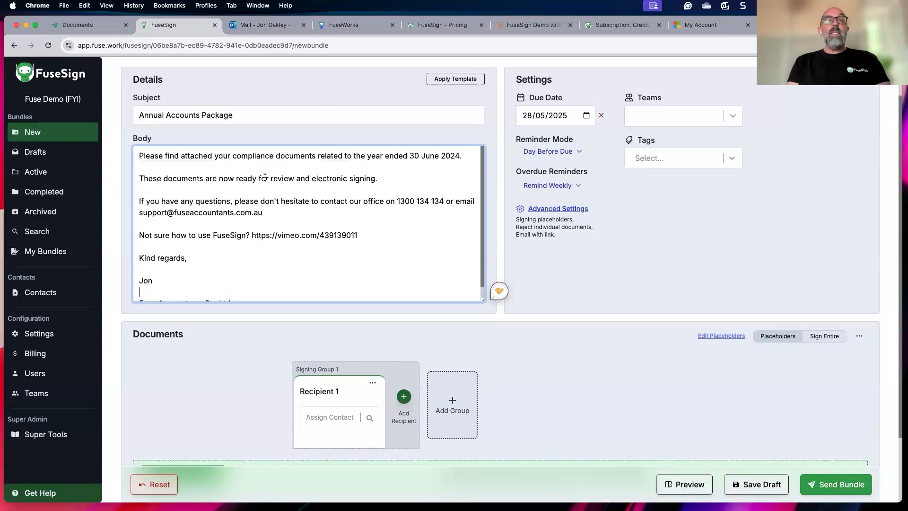
# Tag the bundle with 2025 and Client new
pyautogui.moveTo(158, 158)
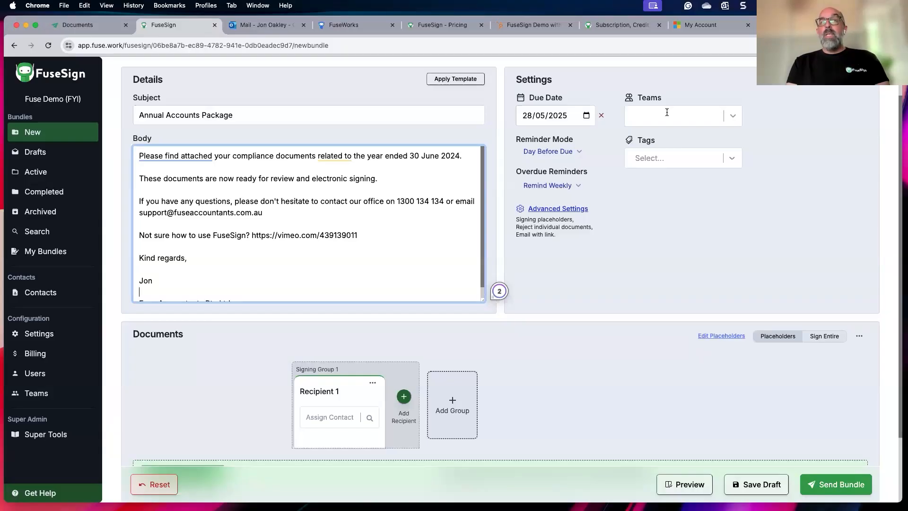
pyautogui.click(681, 165)
pyautogui.click(651, 220)
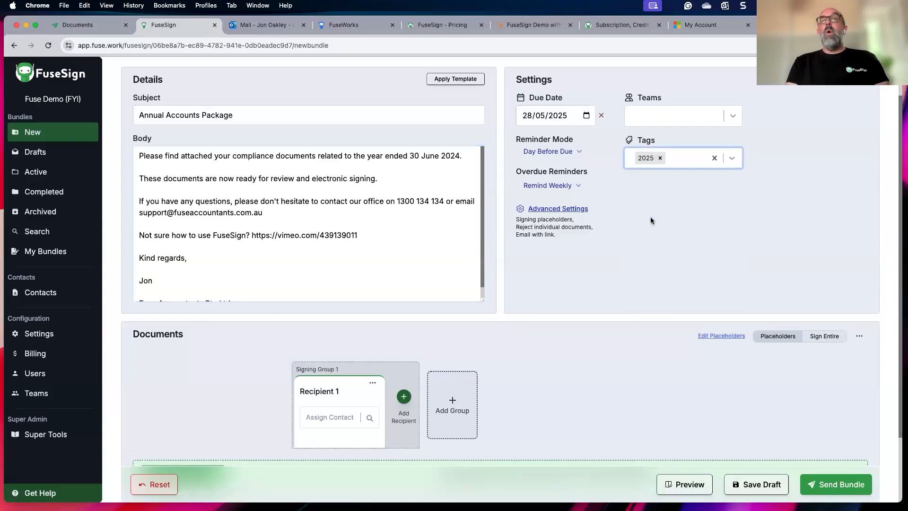
pyautogui.click(685, 164)
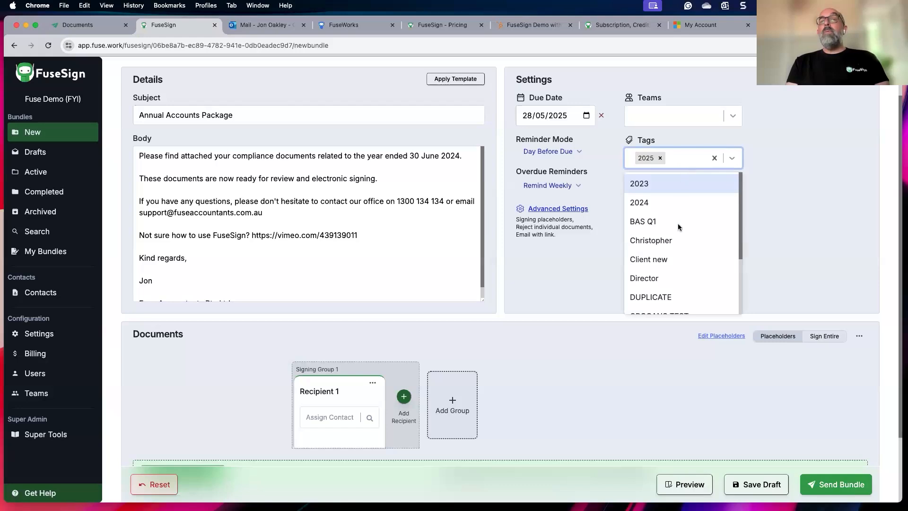
pyautogui.click(673, 258)
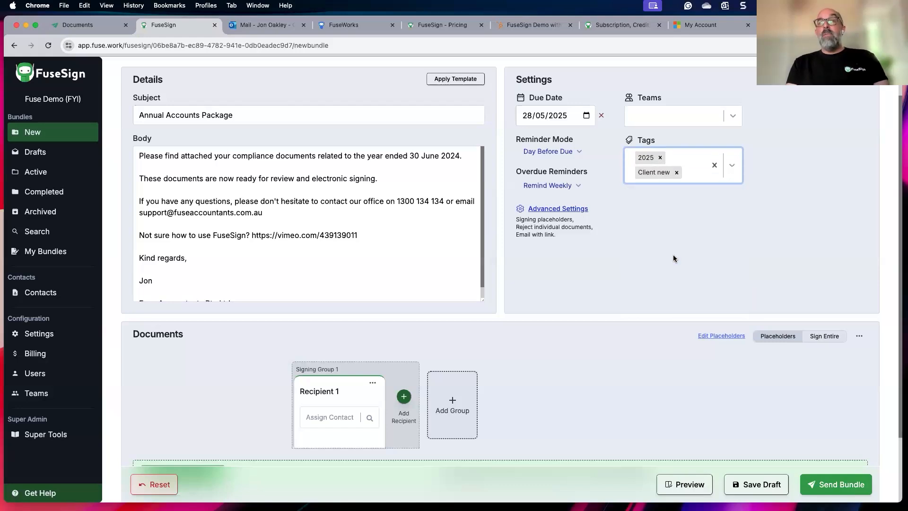
# Examine the available Reminder Mode and Overdue Reminders options without changing them
pyautogui.click(552, 152)
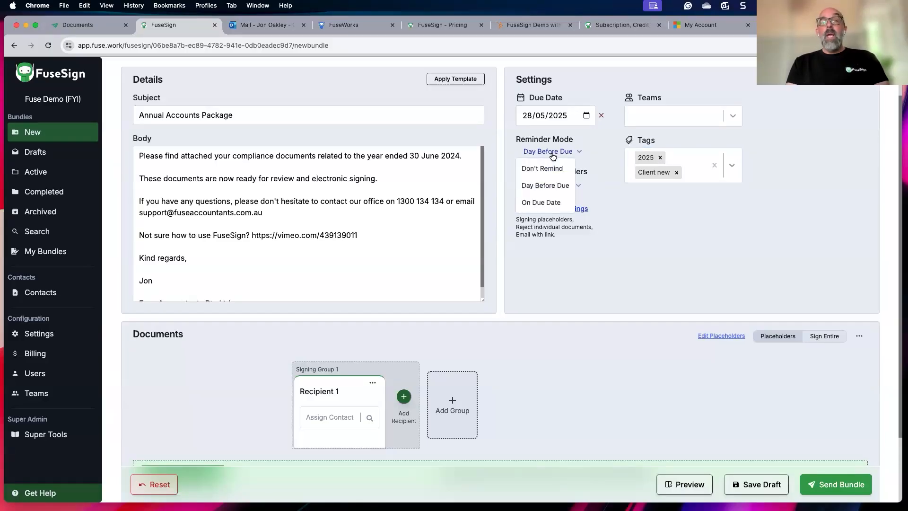
pyautogui.click(609, 197)
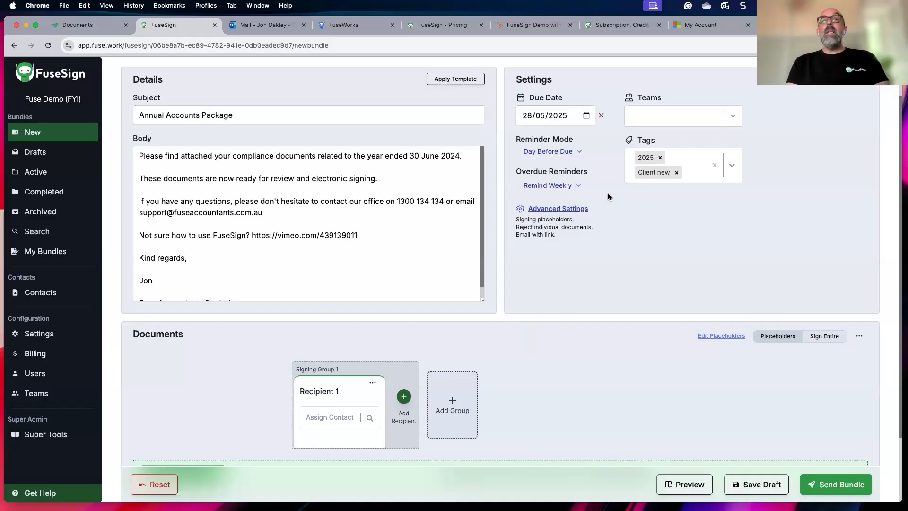
pyautogui.click(556, 186)
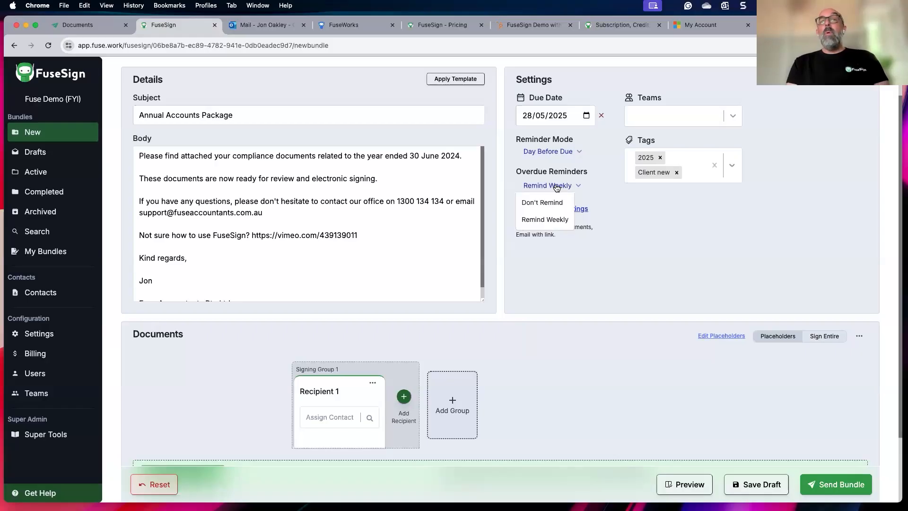
pyautogui.click(622, 205)
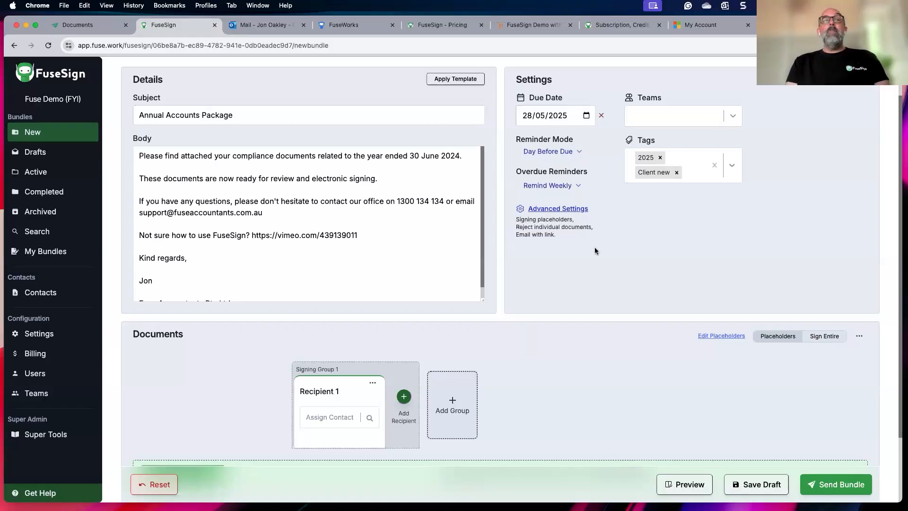
# Search by first name for the signer and assign the matching external contact as Recipient 1 in Signing Group 1
pyautogui.scroll(-3, 594, 249)
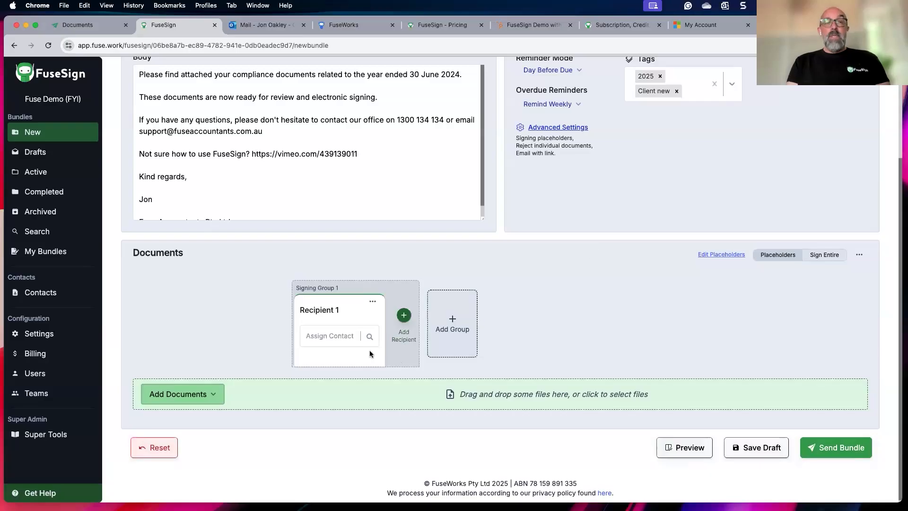
pyautogui.click(339, 339)
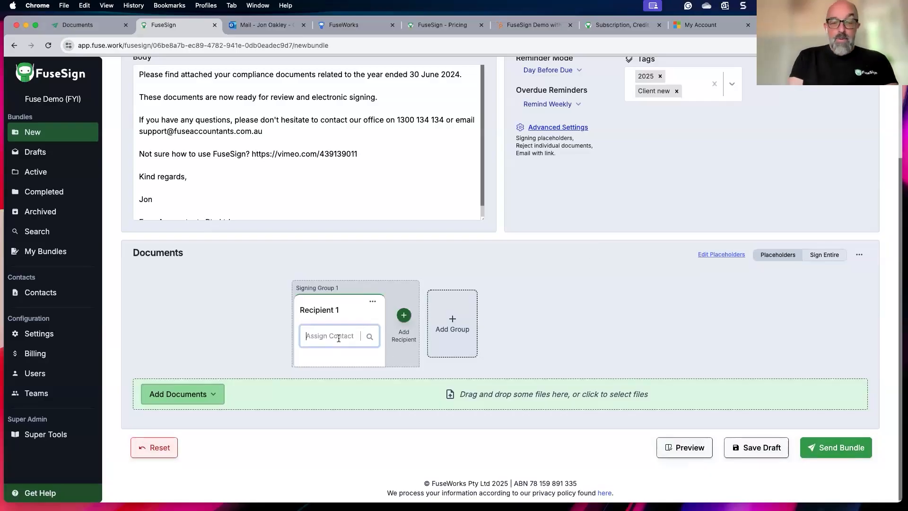
pyautogui.write('jon')
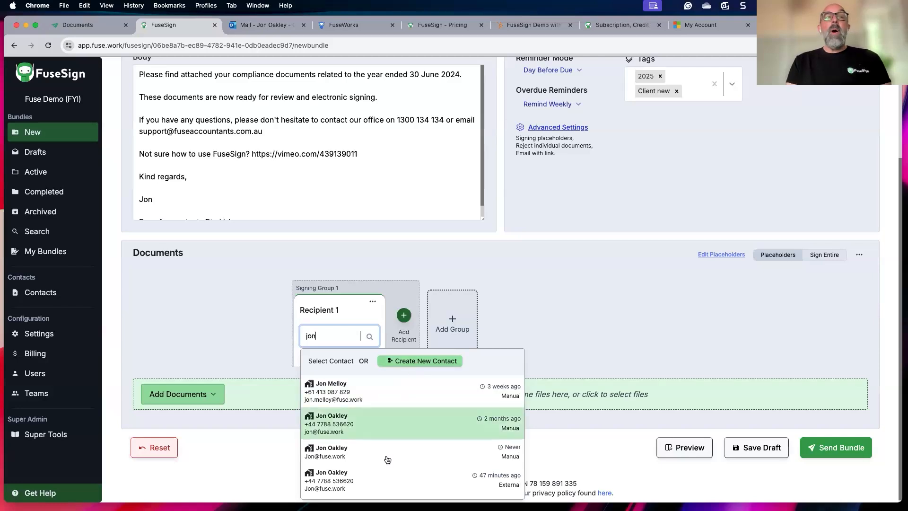
pyautogui.click(376, 477)
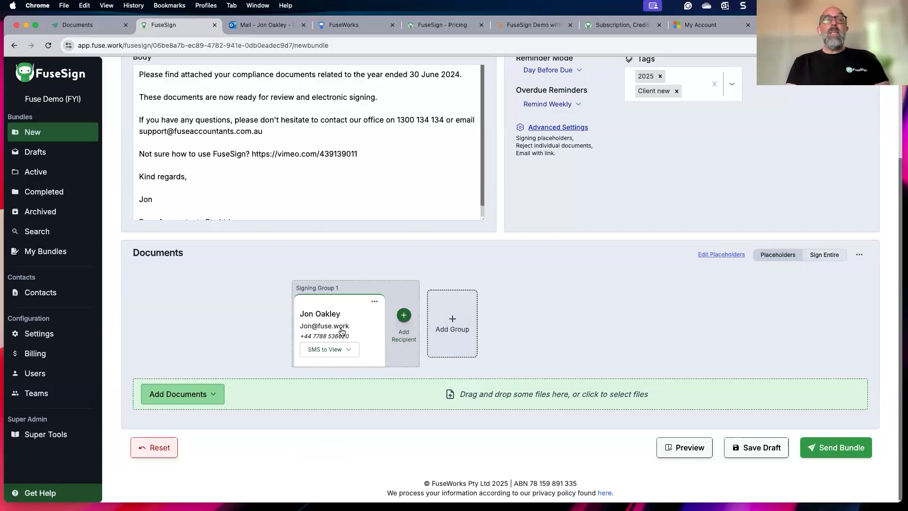
# Upload Testing FuseSign UK Test - Income Tax Return.pdf from the Docs folder to the bundle
pyautogui.click(213, 398)
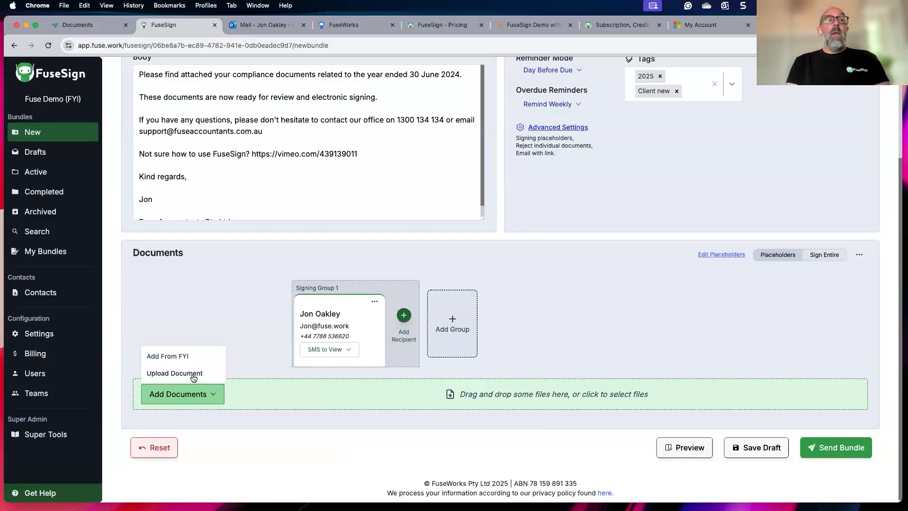
pyautogui.click(192, 374)
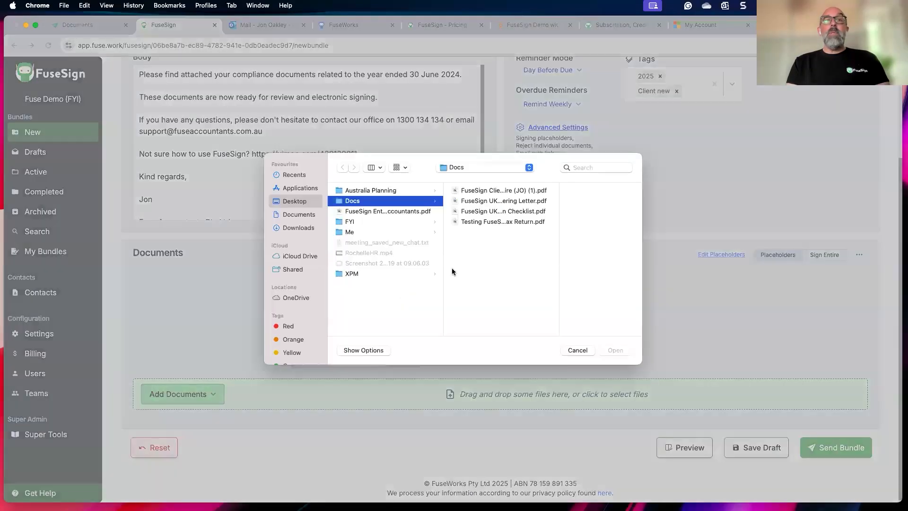
pyautogui.click(501, 221)
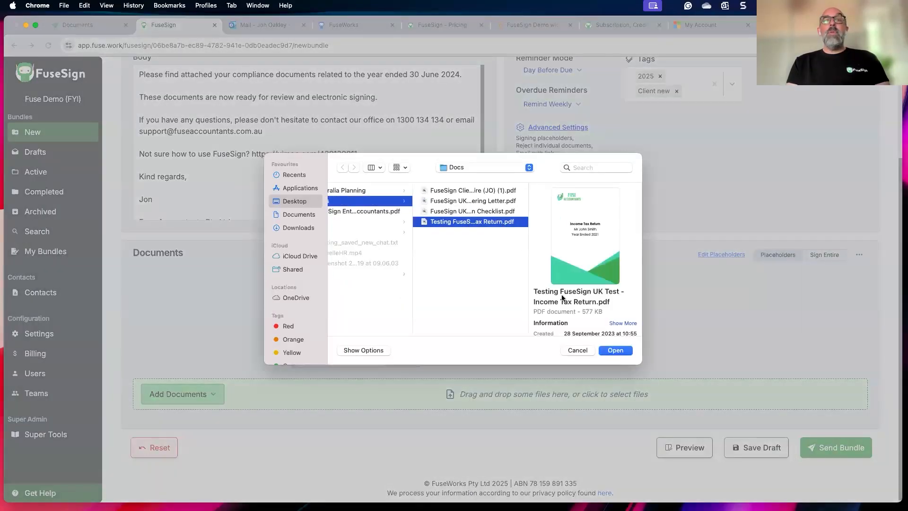
pyautogui.click(614, 350)
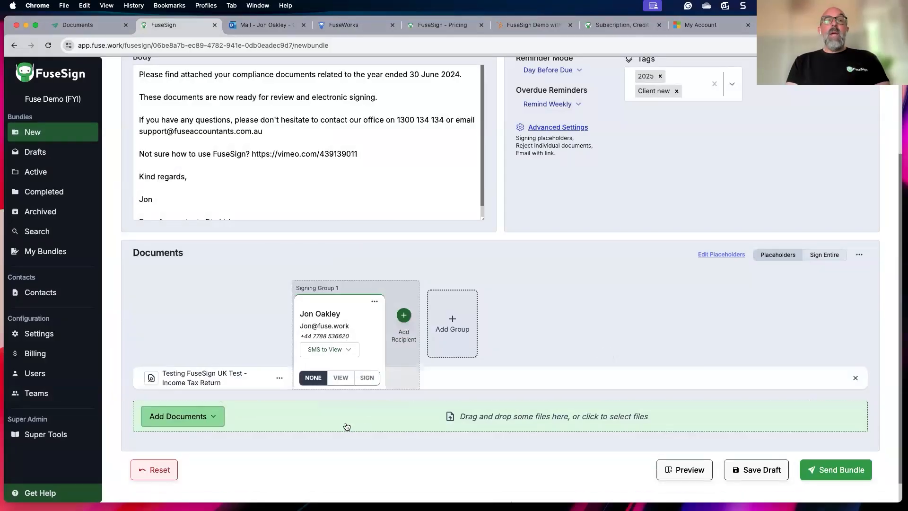
# Require the recipient to sign the income tax return, and try Sign Entire mode before returning to Placeholders
pyautogui.click(367, 378)
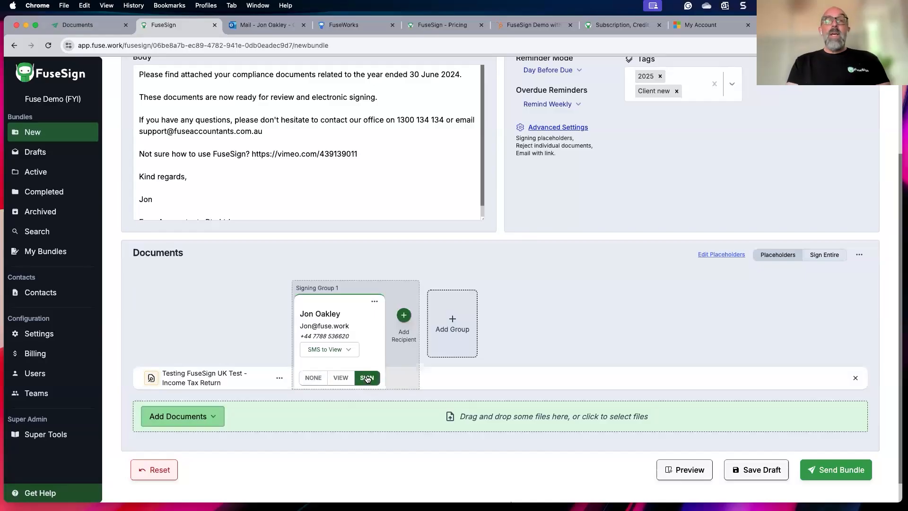
pyautogui.click(817, 258)
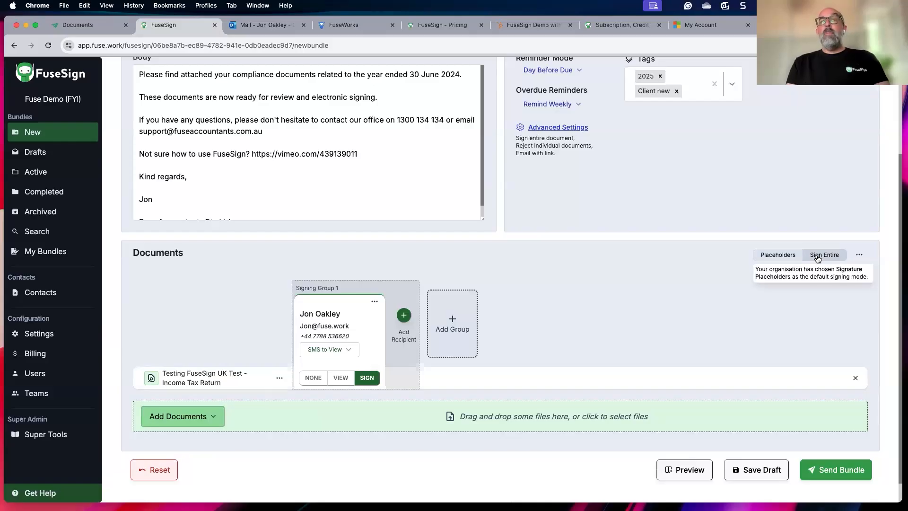
pyautogui.click(780, 255)
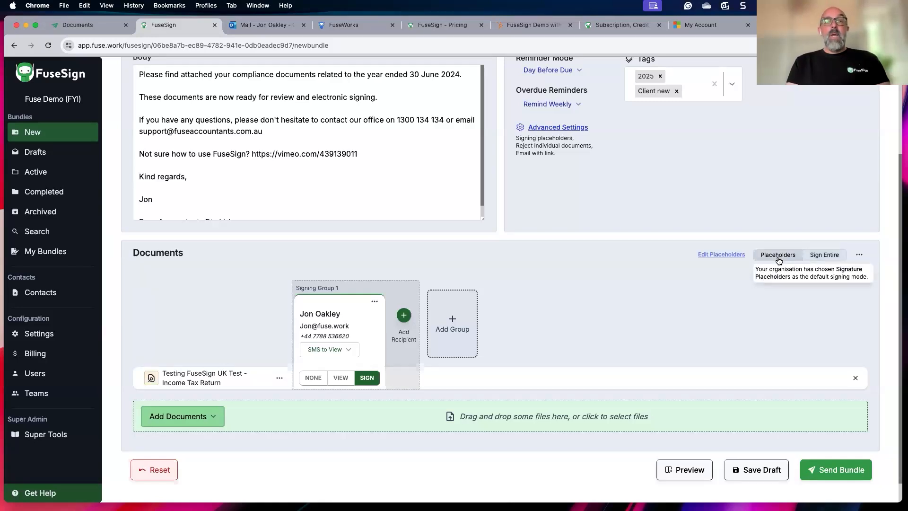
# Upload FuseSign UK Test - Covering Letter.pdf and move it above the income tax return in the document list
pyautogui.click(208, 420)
pyautogui.click(200, 397)
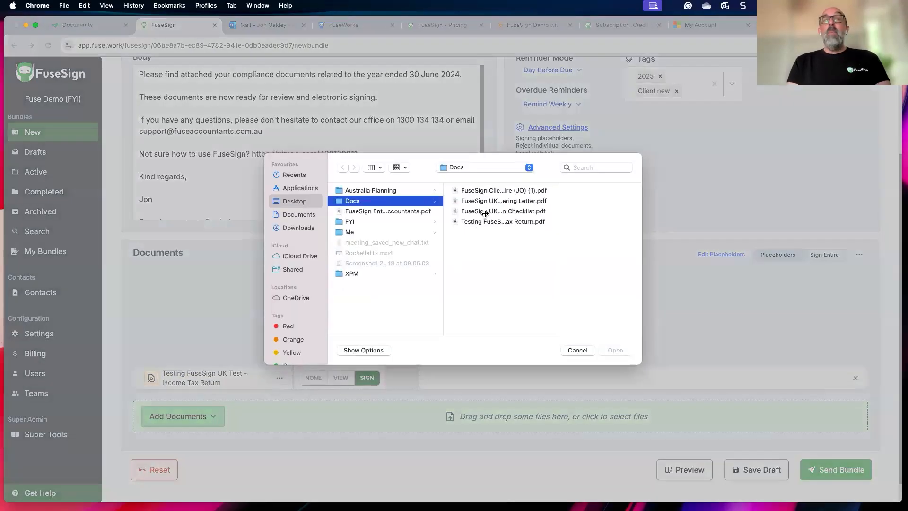
pyautogui.click(487, 201)
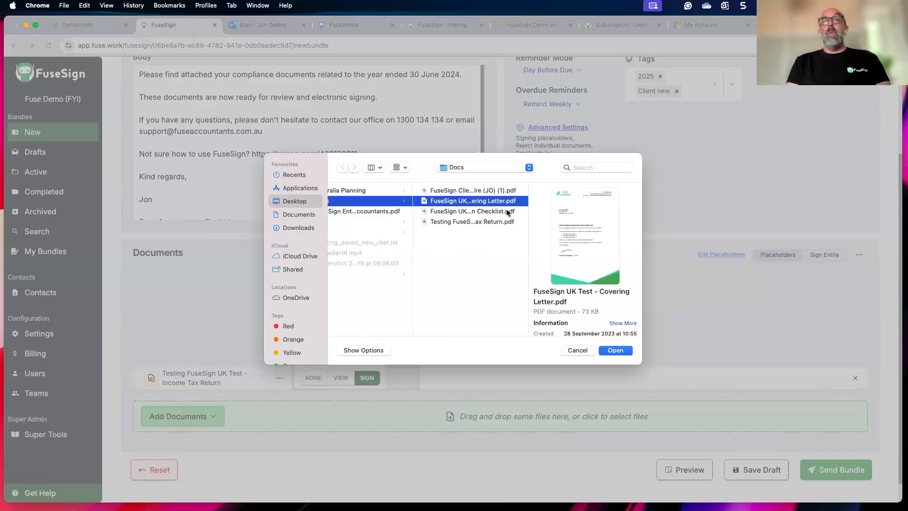
pyautogui.click(614, 350)
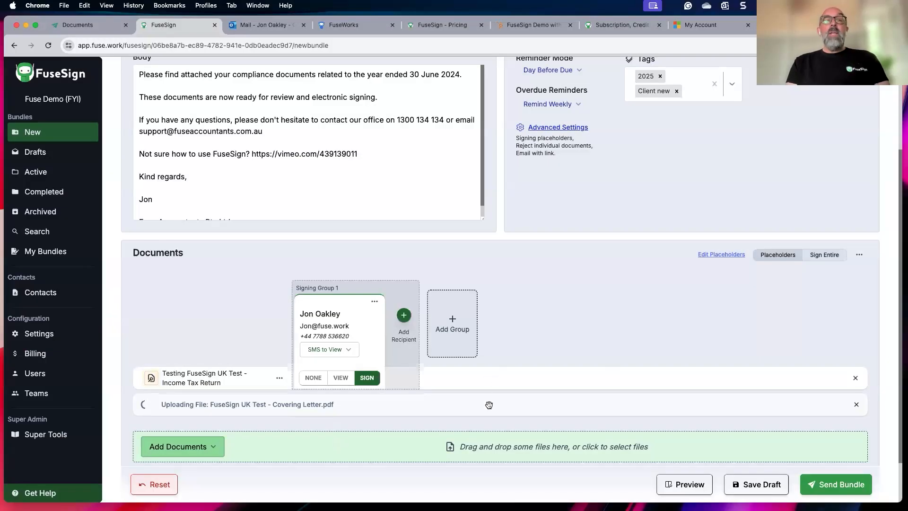
pyautogui.moveTo(245, 407); pyautogui.dragTo(241, 375)
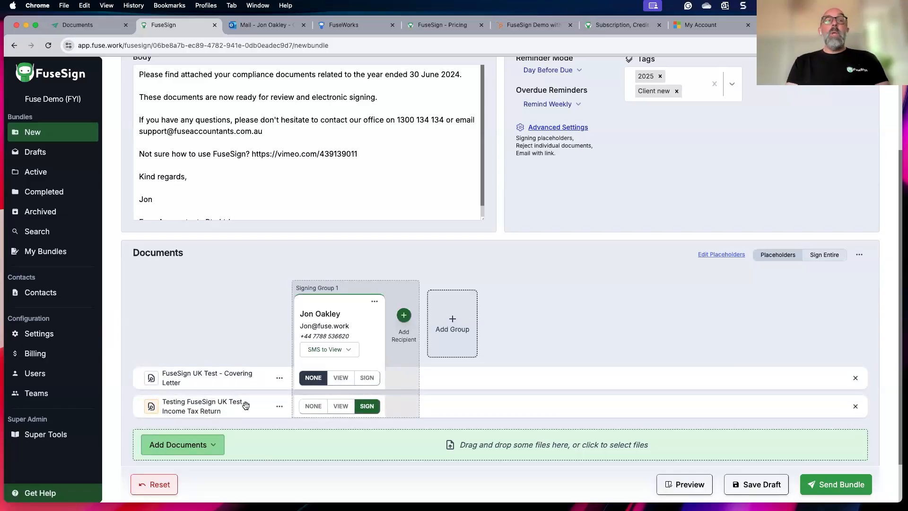
# Add a second recipient to Signing Group 1 and assign the external contact Great Smiths Pty Ltd, found by first name
pyautogui.click(403, 316)
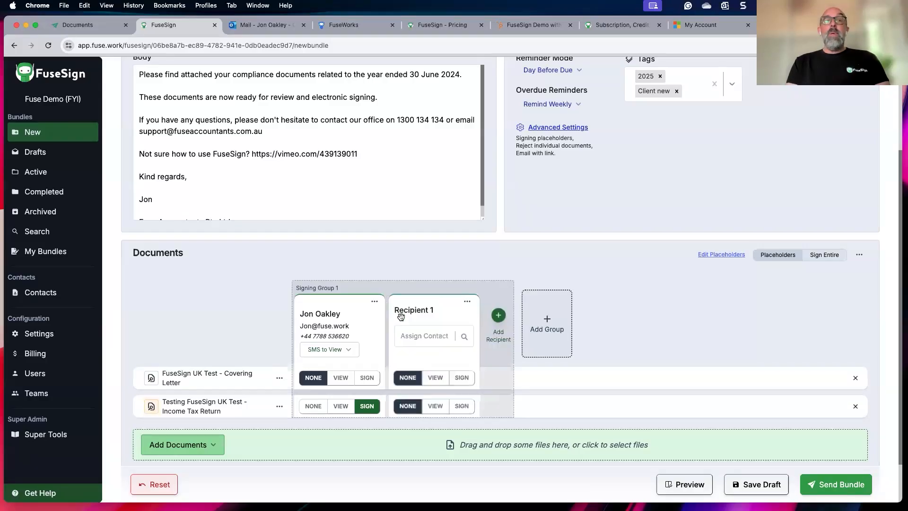
pyautogui.click(424, 339)
pyautogui.write('jack')
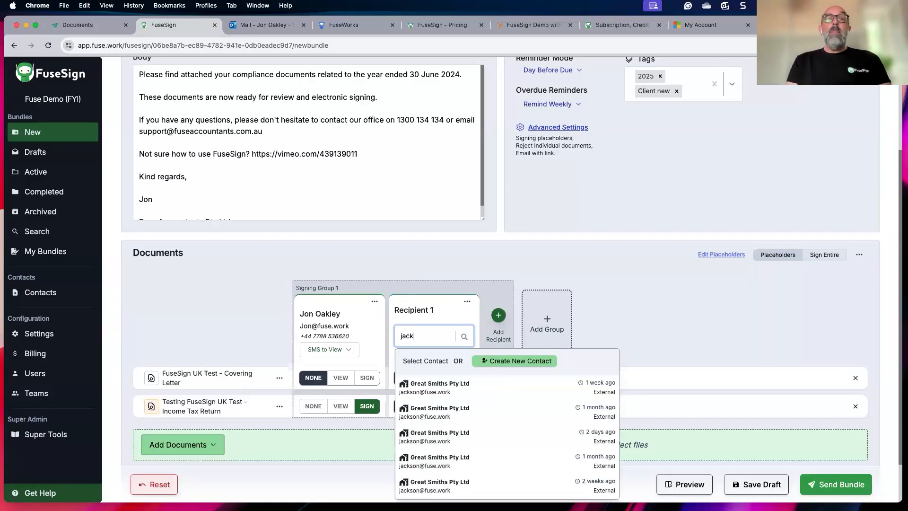
pyautogui.click(417, 392)
# Add a third recipient to Signing Group 1 and assign the matching manual contact, found by first name
pyautogui.click(498, 316)
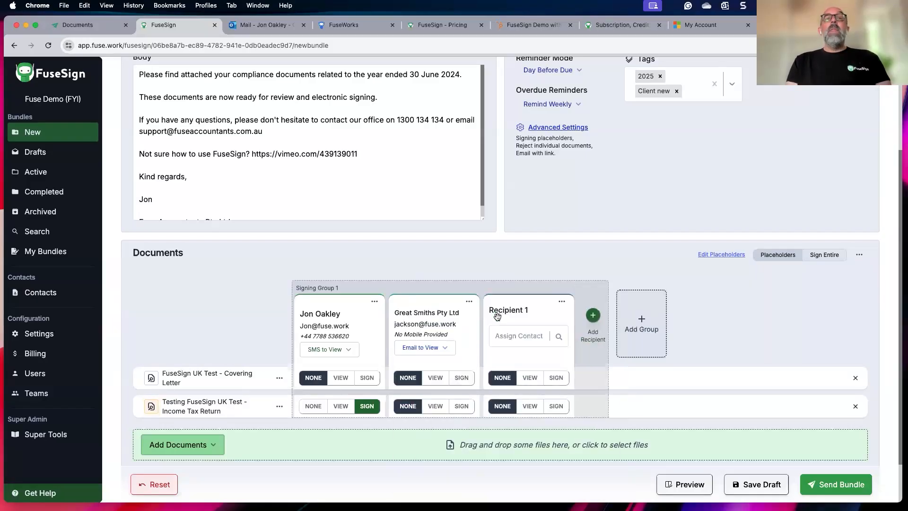
pyautogui.click(506, 333)
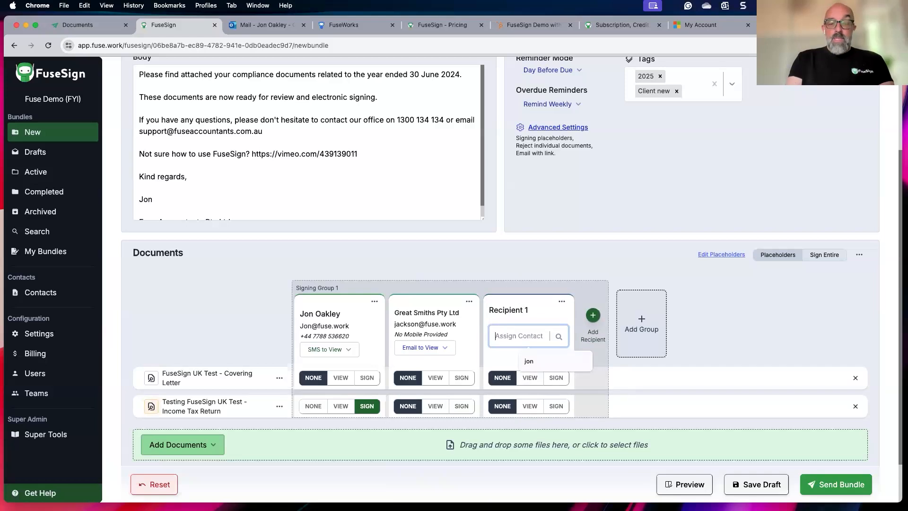
pyautogui.write('kuyen')
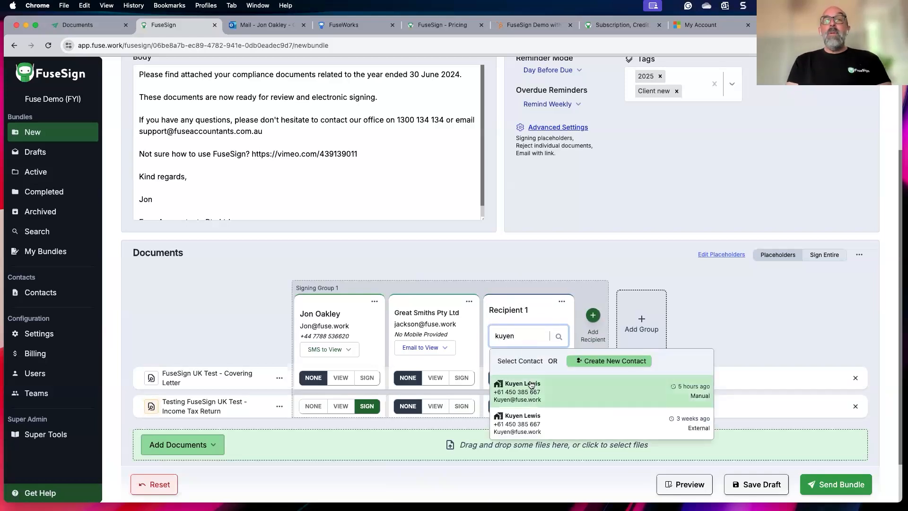
pyautogui.click(531, 384)
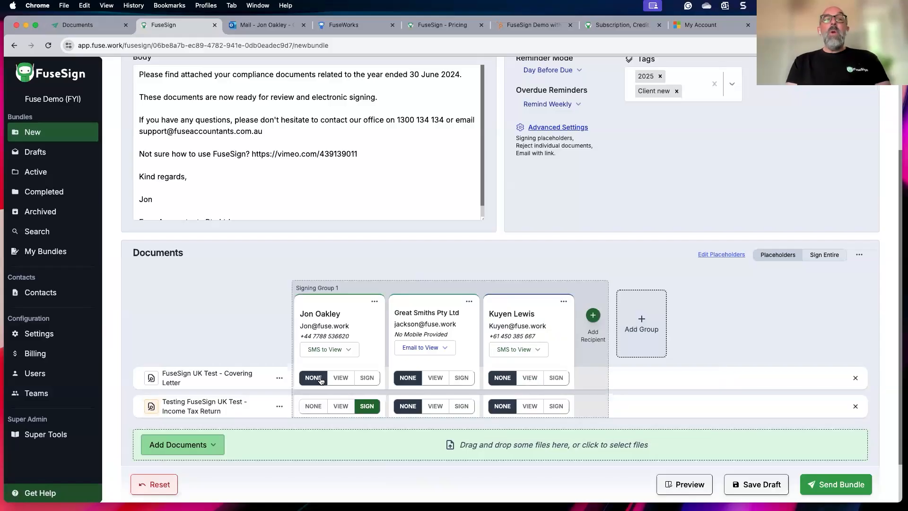
# Set the covering letter to View for all three recipients and the income tax return to View for Great Smiths Pty Ltd
pyautogui.click(337, 378)
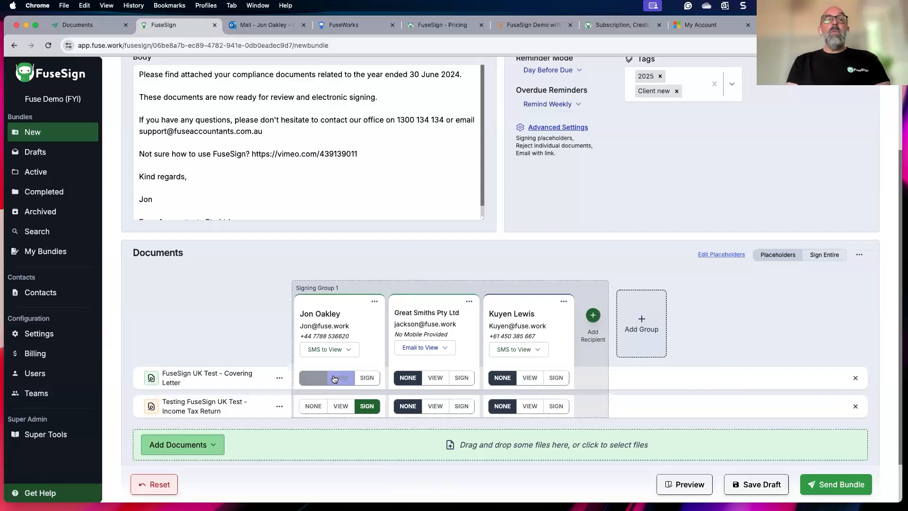
pyautogui.click(433, 378)
pyautogui.click(527, 377)
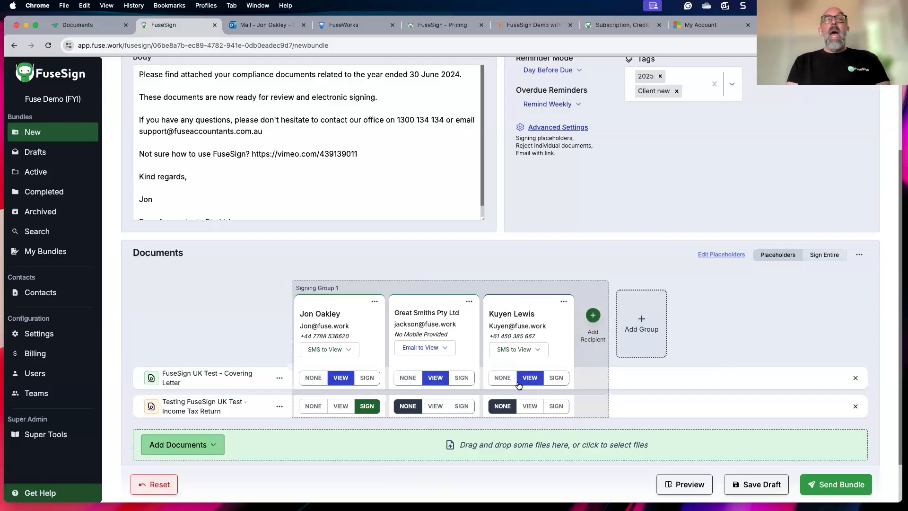
pyautogui.click(436, 406)
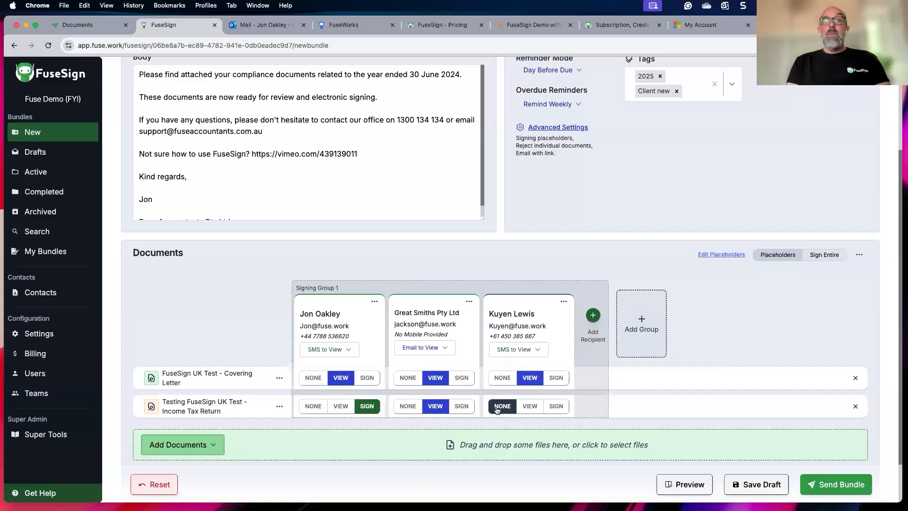
# Set the authentication of all three recipients in Signing Group 1 to No 2FA
pyautogui.click(349, 350)
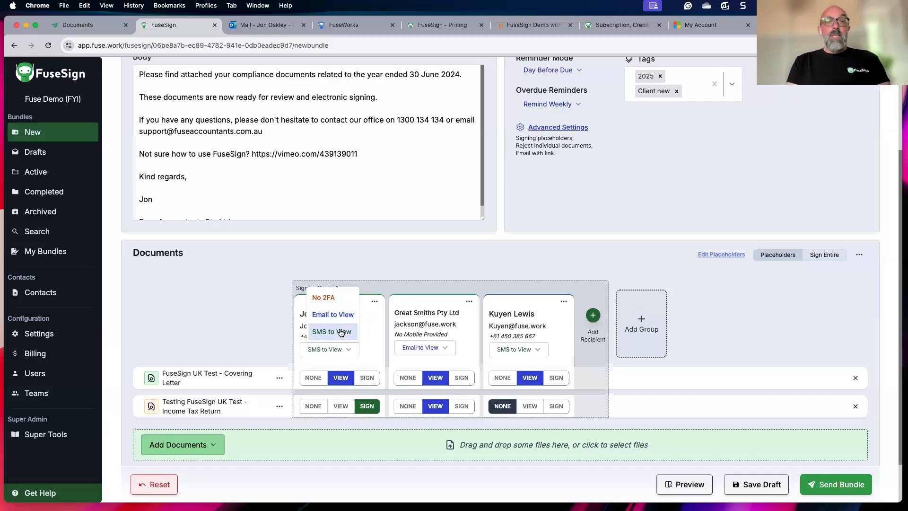
pyautogui.click(368, 330)
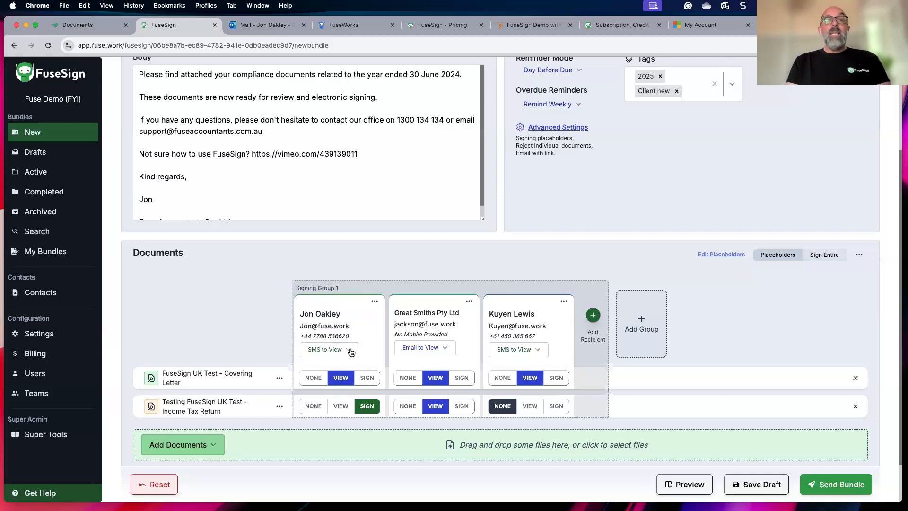
pyautogui.click(351, 350)
pyautogui.click(338, 298)
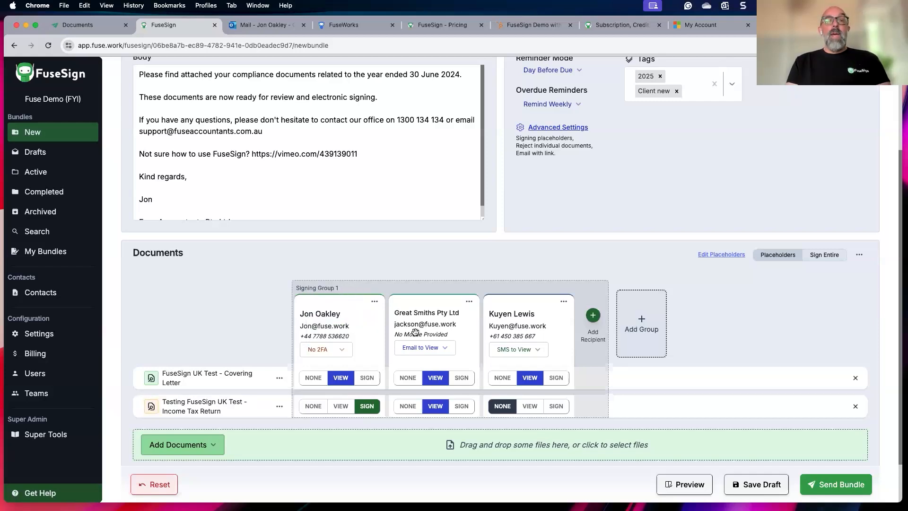
pyautogui.click(443, 348)
pyautogui.click(425, 311)
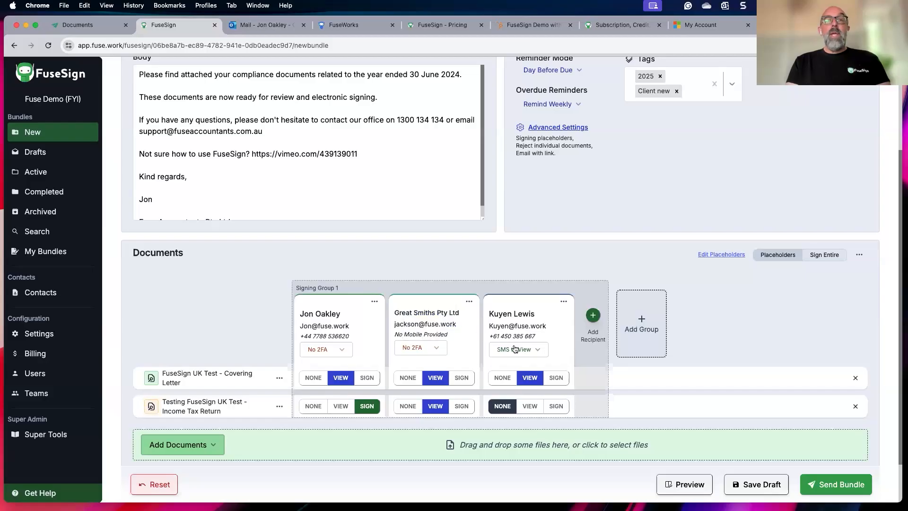
pyautogui.click(536, 351)
pyautogui.click(518, 299)
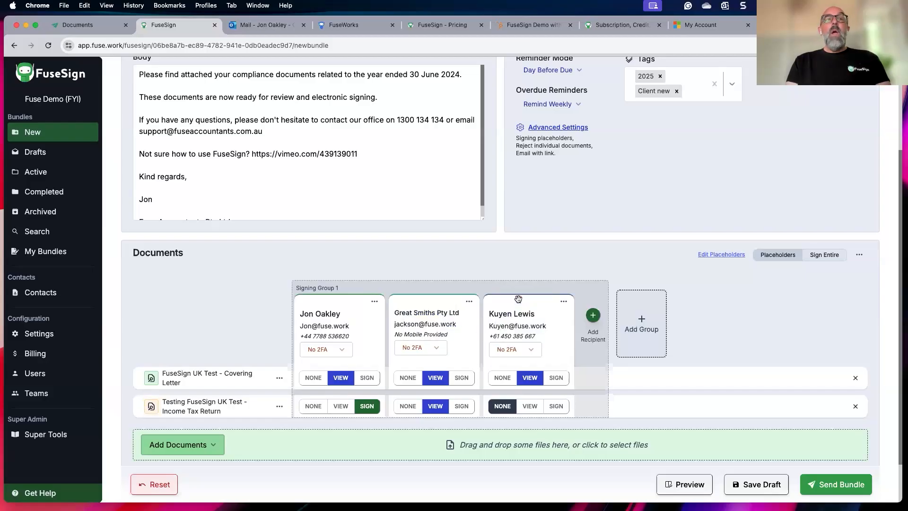
# Enable SMS notification for the first recipient and try to send the bundle
pyautogui.click(375, 302)
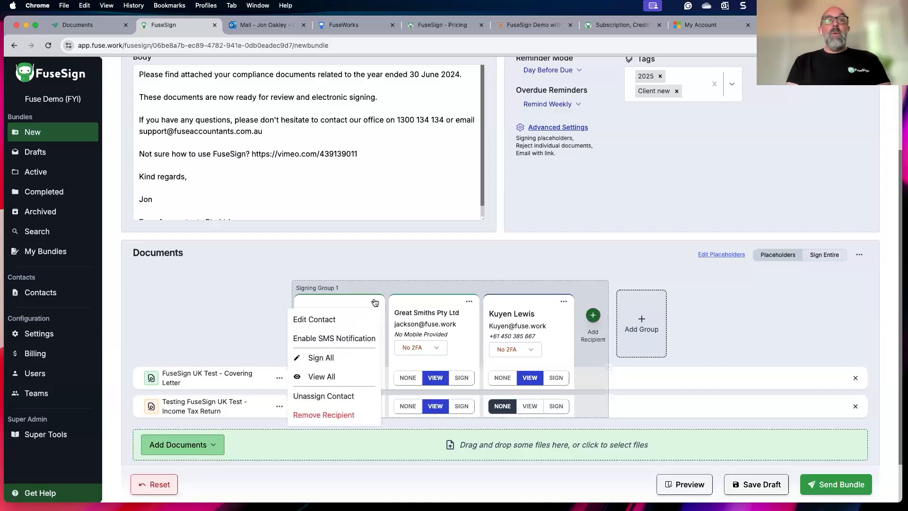
pyautogui.click(351, 339)
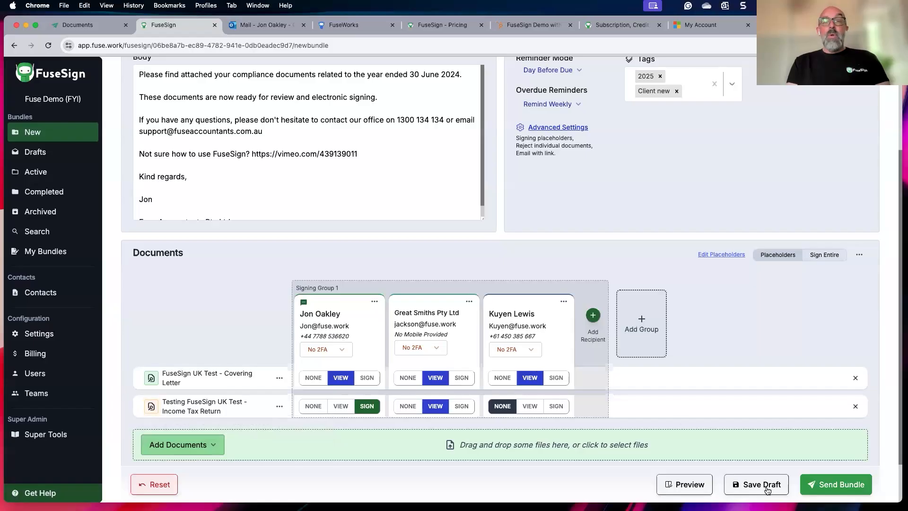
pyautogui.click(821, 484)
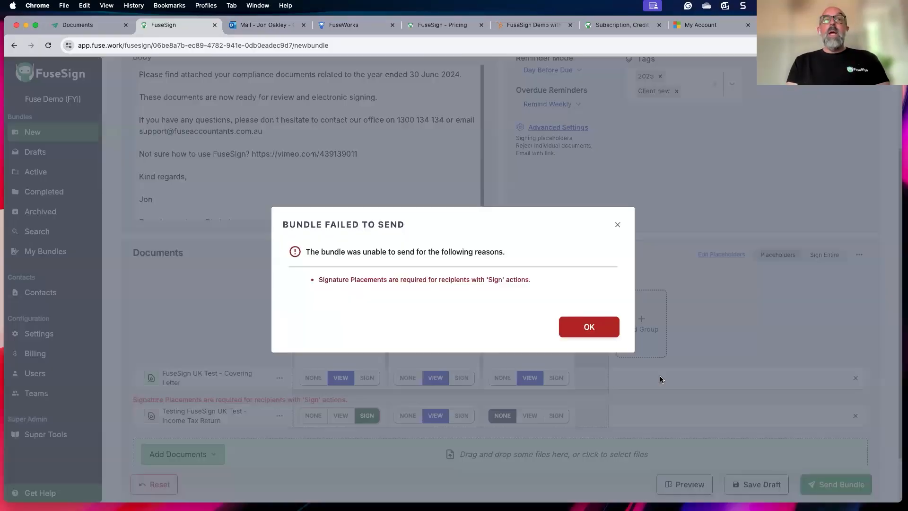
pyautogui.click(588, 327)
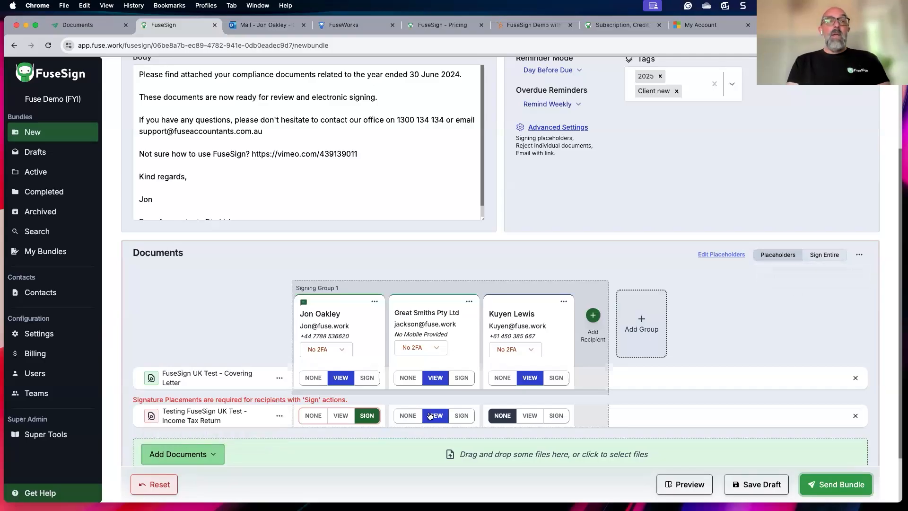
# Apply the placeholder template Tax Return UK DEMO 1 Signer to the income tax return for the first recipient and finish editing placeholders
pyautogui.click(157, 416)
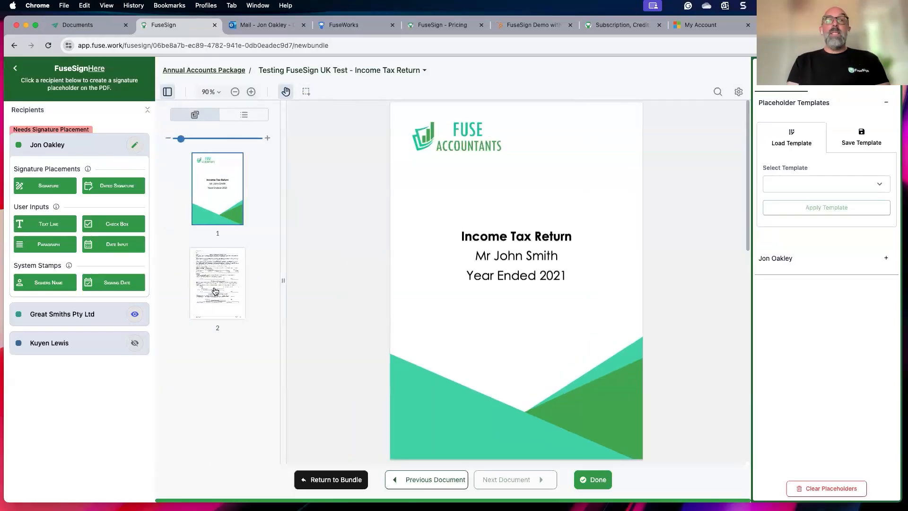
pyautogui.click(215, 290)
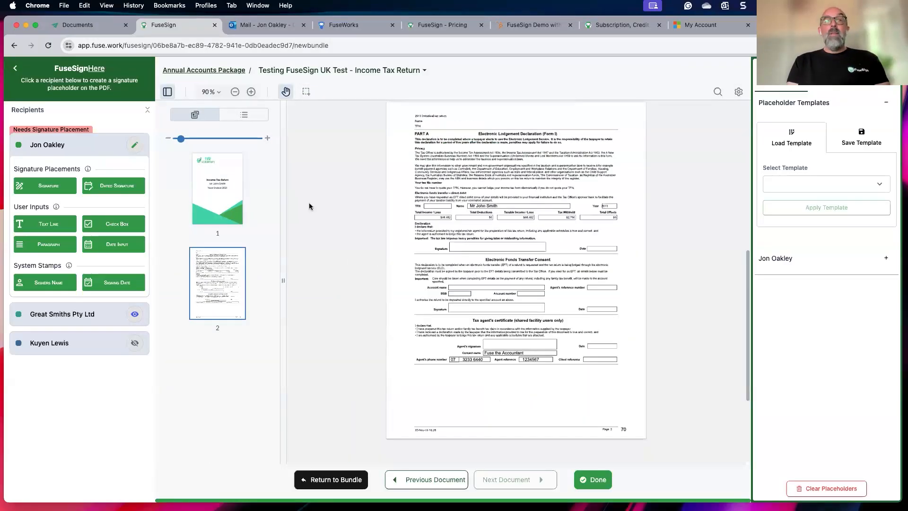
pyautogui.click(251, 92)
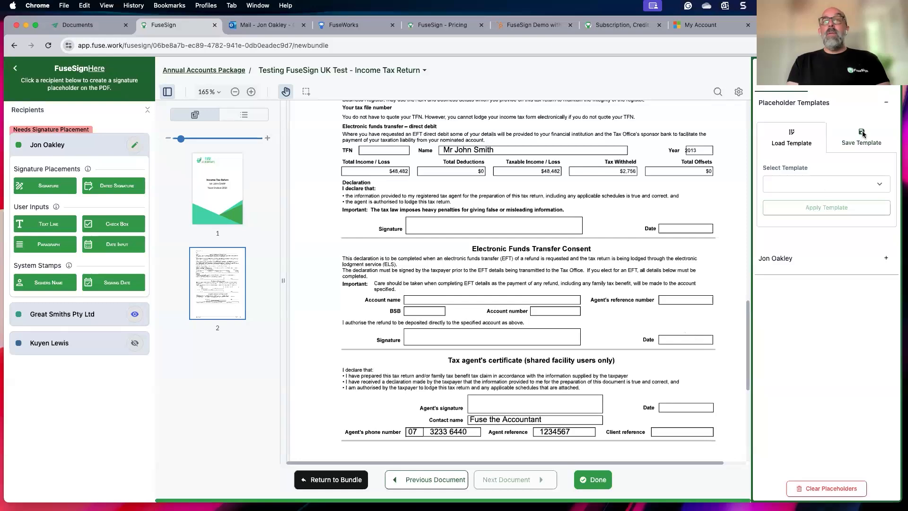
pyautogui.click(879, 188)
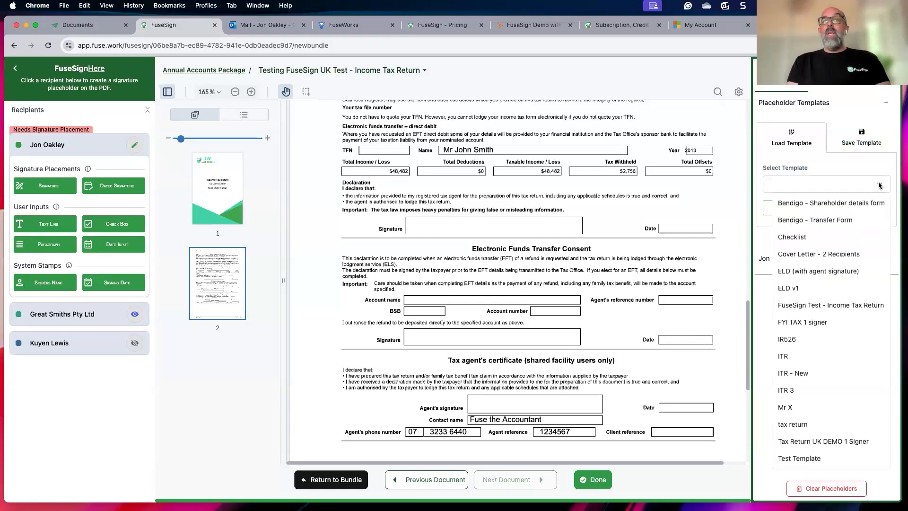
pyautogui.click(843, 442)
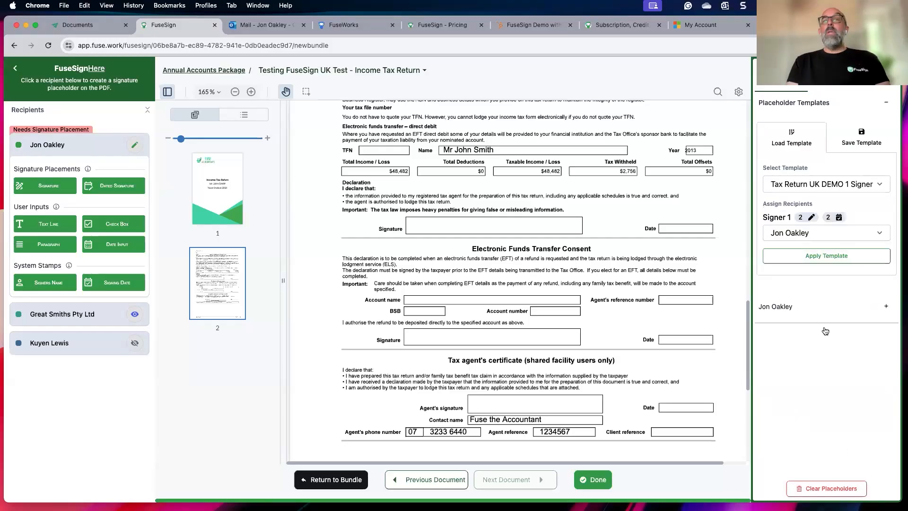
pyautogui.click(831, 261)
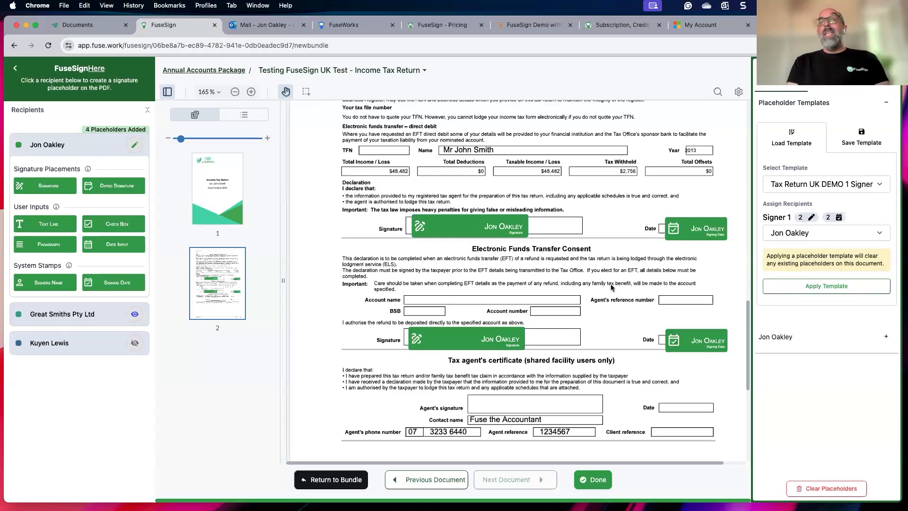
pyautogui.click(598, 478)
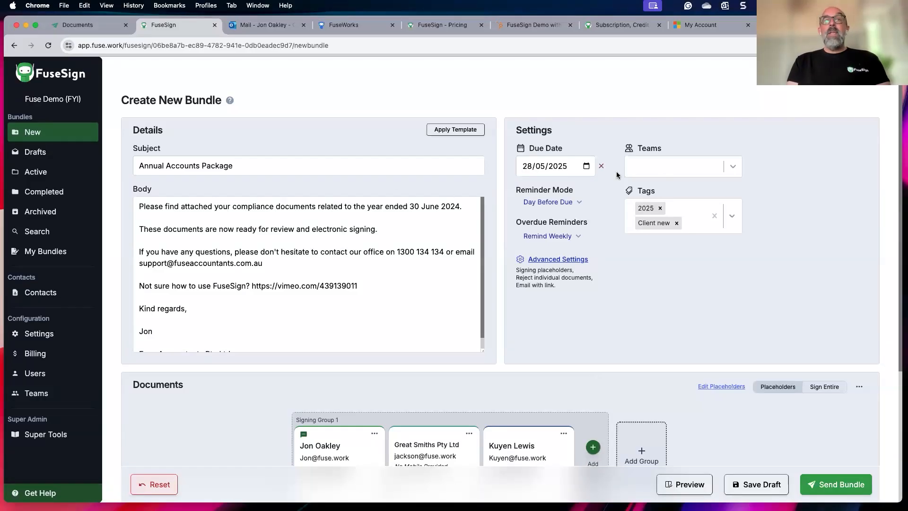
# Review the email and SMS previews in the bundle confirmation and send the bundle
pyautogui.scroll(-1, 616, 175)
pyautogui.scroll(-5, 617, 175)
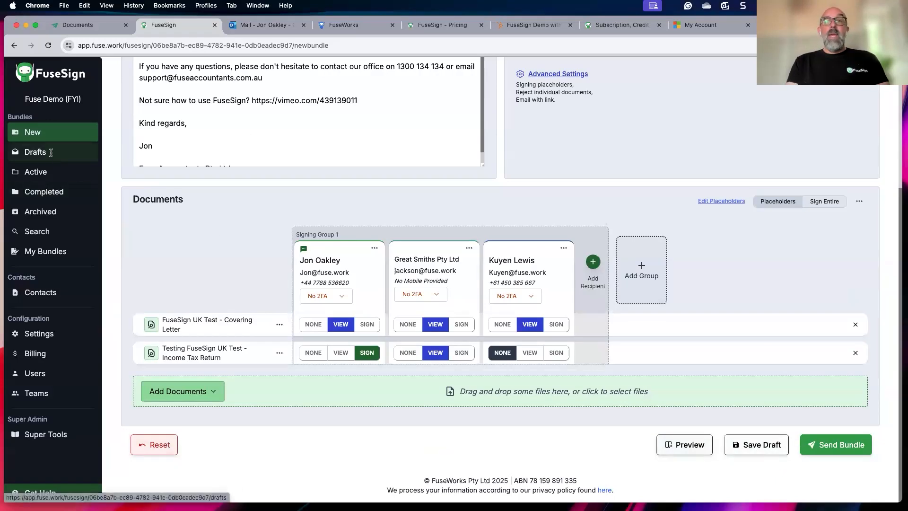
pyautogui.click(831, 449)
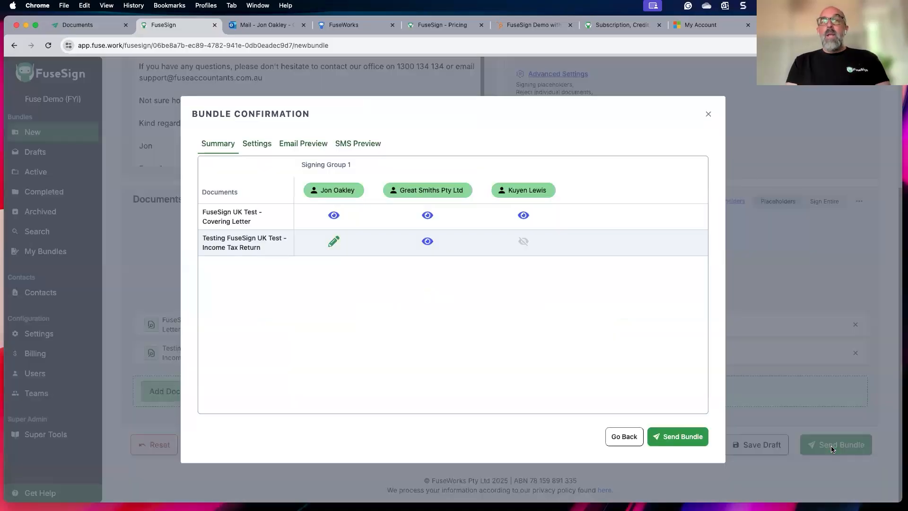
pyautogui.click(301, 147)
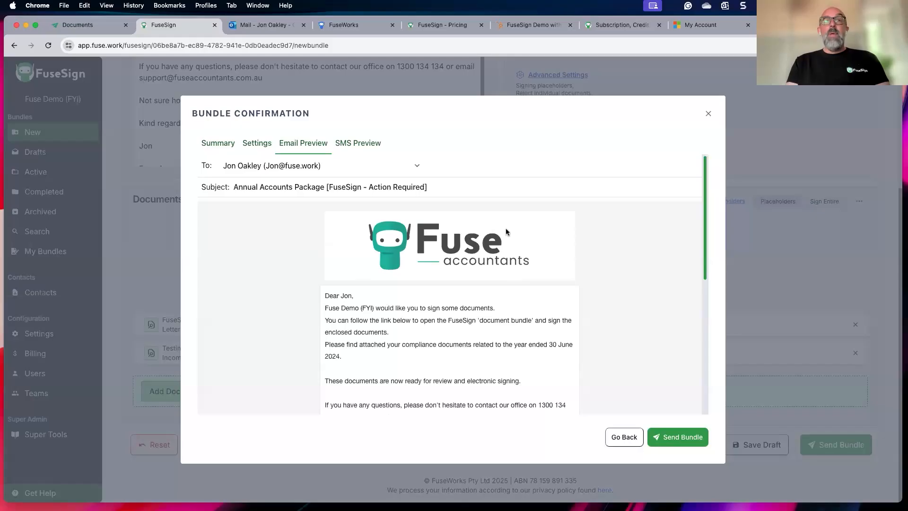
pyautogui.click(351, 147)
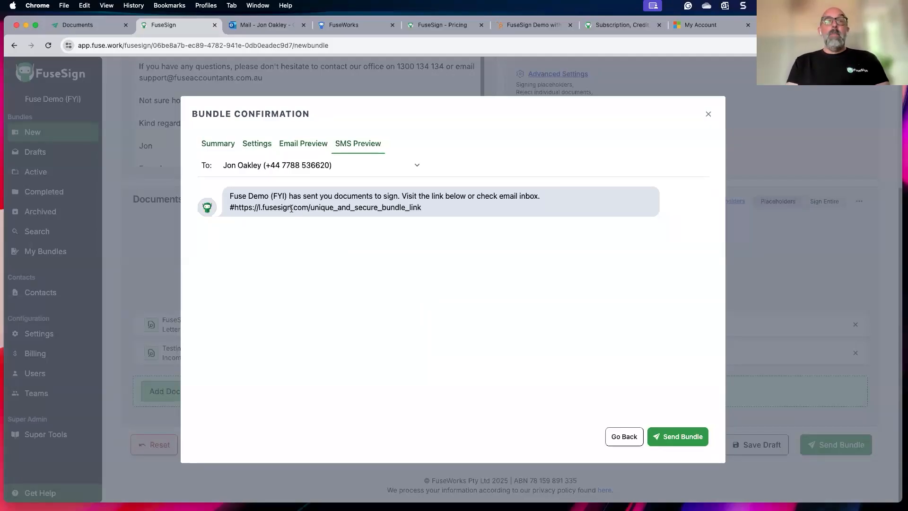
pyautogui.click(677, 435)
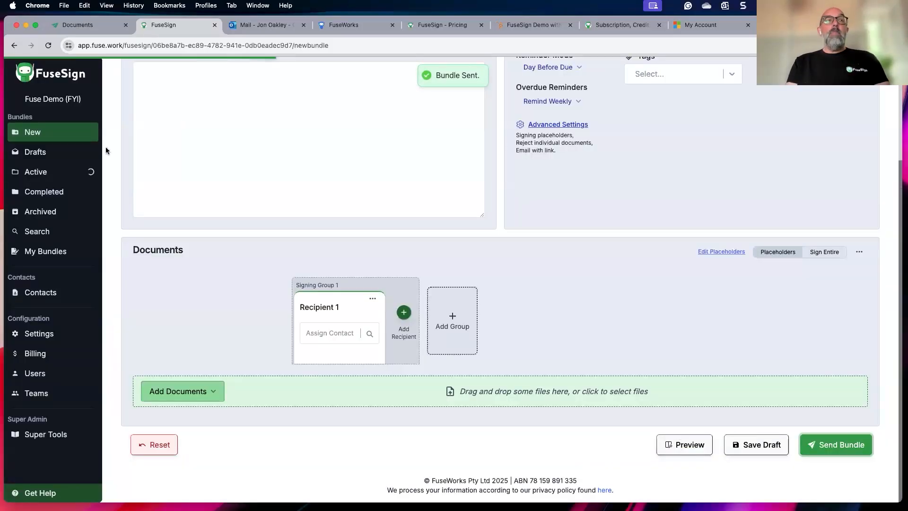
# Open the active bundles list and look over the bundles' recipients, states and due dates
pyautogui.click(42, 174)
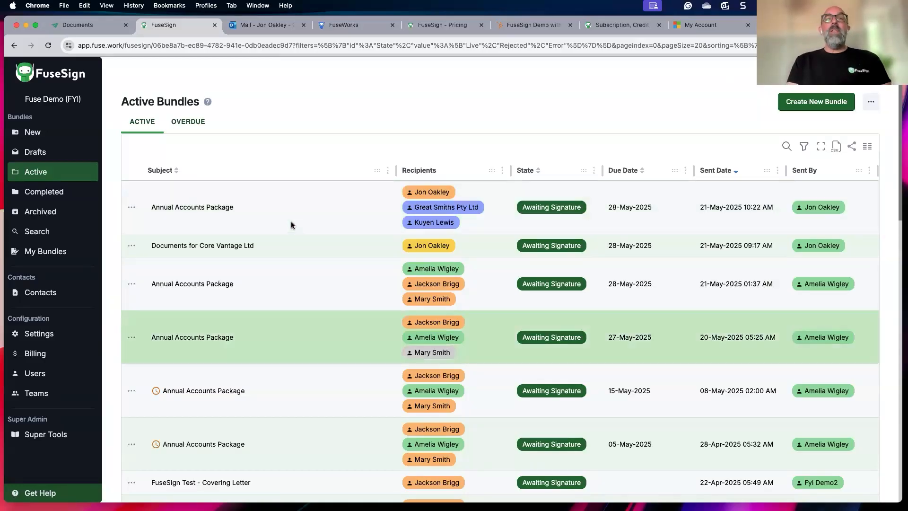
pyautogui.scroll(-3, 291, 222)
pyautogui.scroll(3, 290, 225)
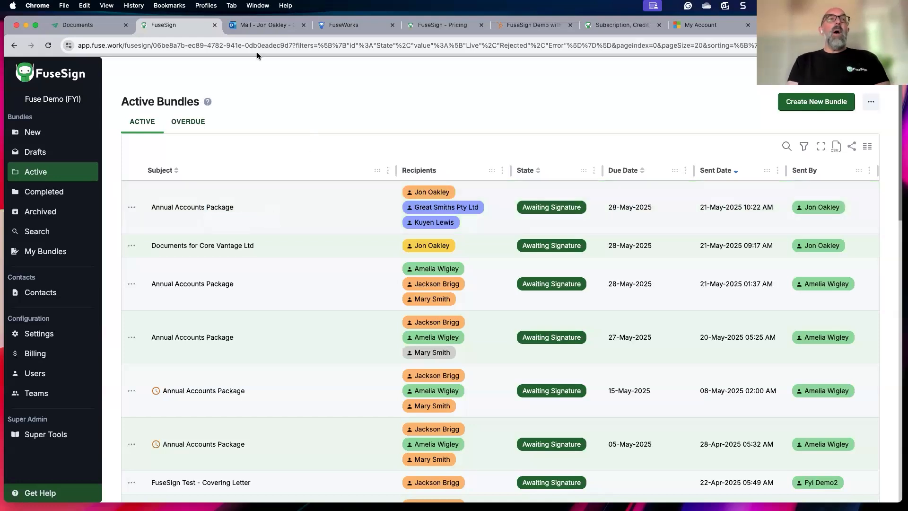
# Switch to Outlook and open the Annual Accounts Package email from Fuse Demo (FYI) in the Other inbox
pyautogui.click(262, 24)
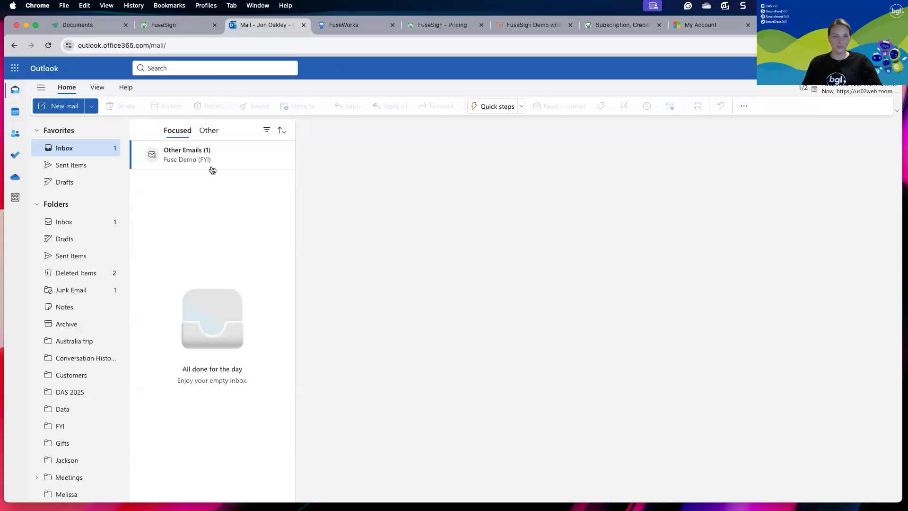
pyautogui.click(197, 156)
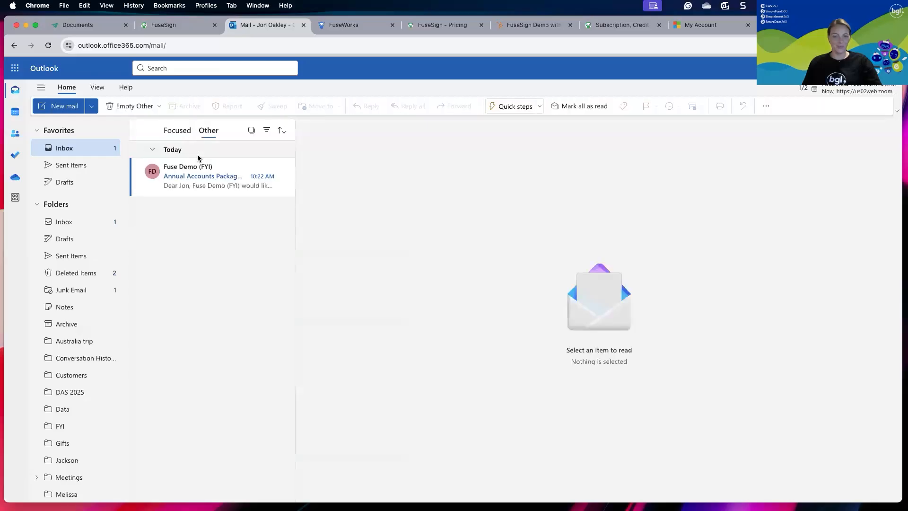
pyautogui.click(198, 183)
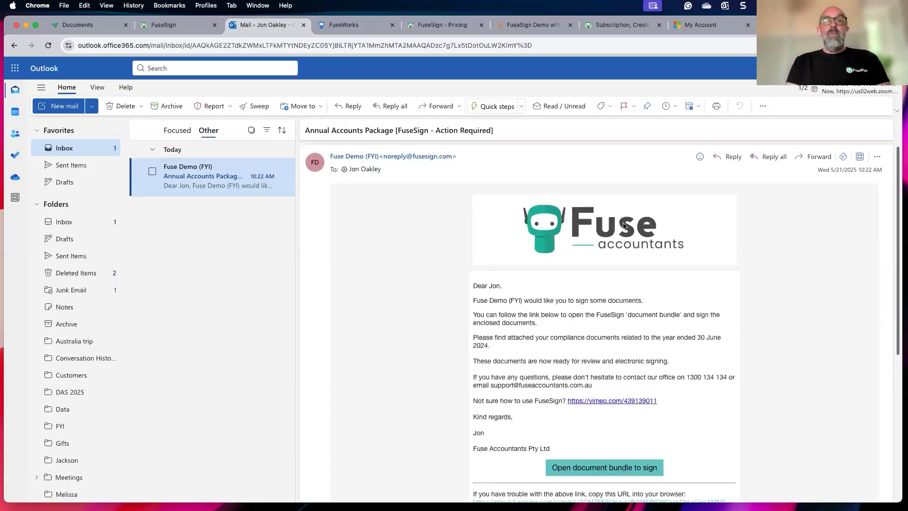
# Read the signing request email and open its document bundle, always allowing pop-ups and redirects from outlook.office365.com
pyautogui.scroll(-1, 541, 258)
pyautogui.scroll(-1, 541, 258)
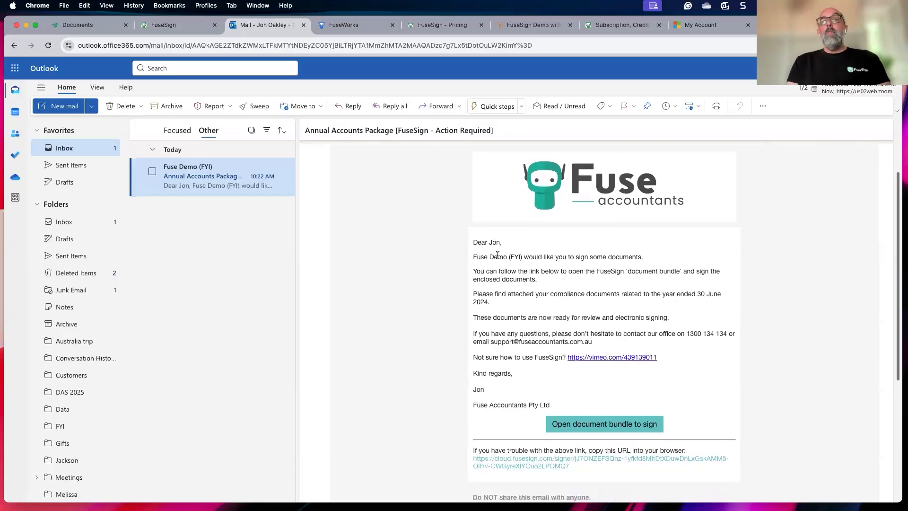
pyautogui.scroll(-4, 521, 346)
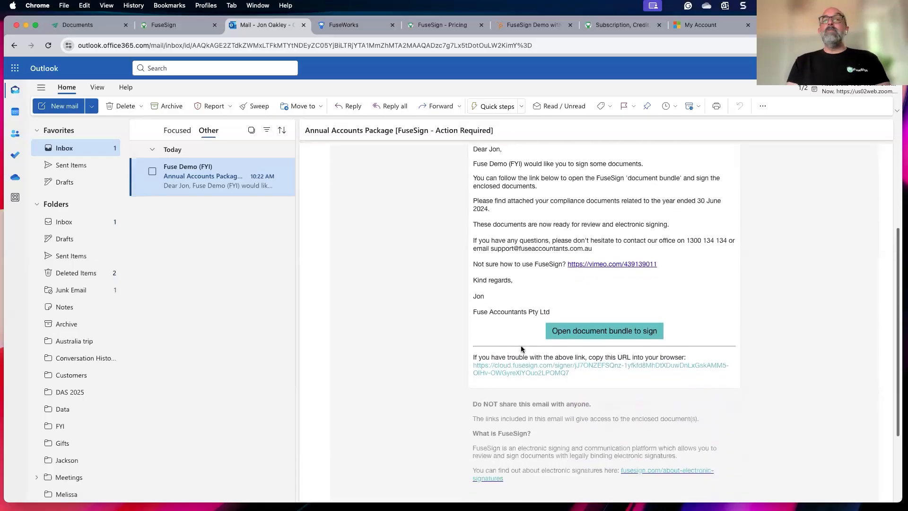
pyautogui.click(600, 333)
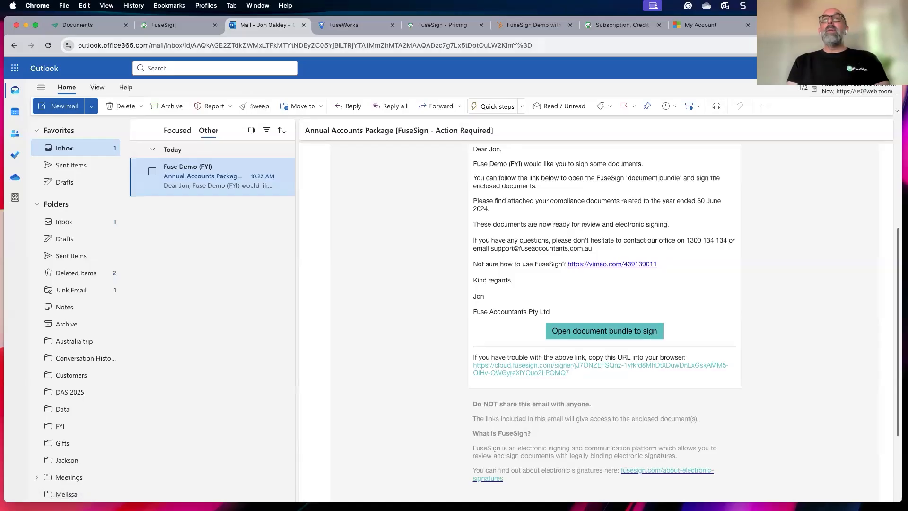
pyautogui.click(811, 45)
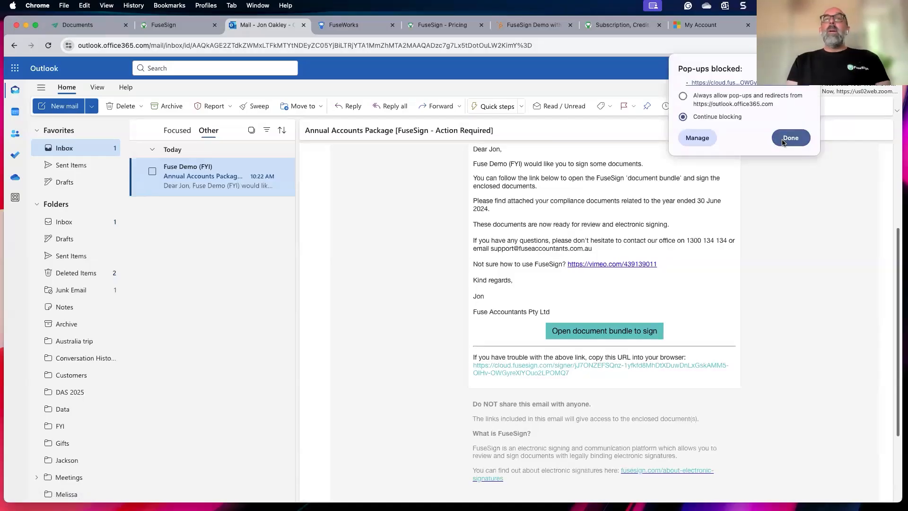
pyautogui.click(682, 95)
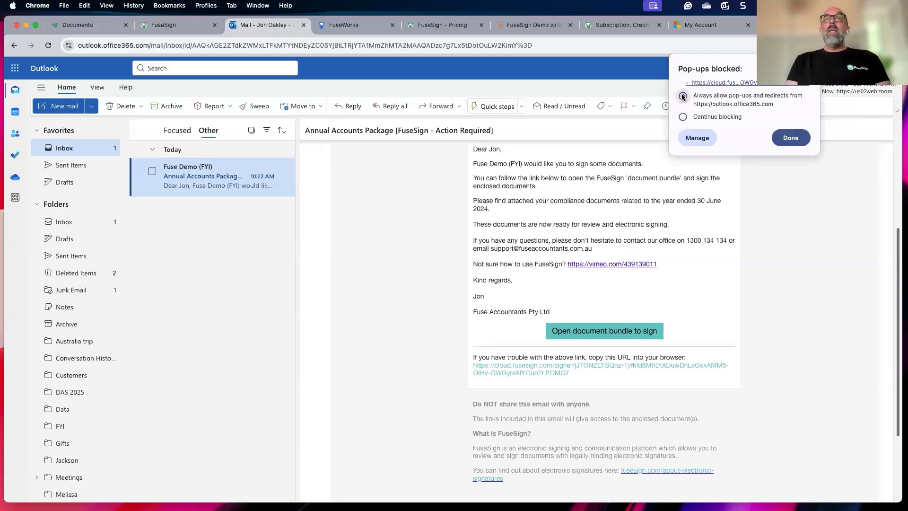
pyautogui.click(782, 136)
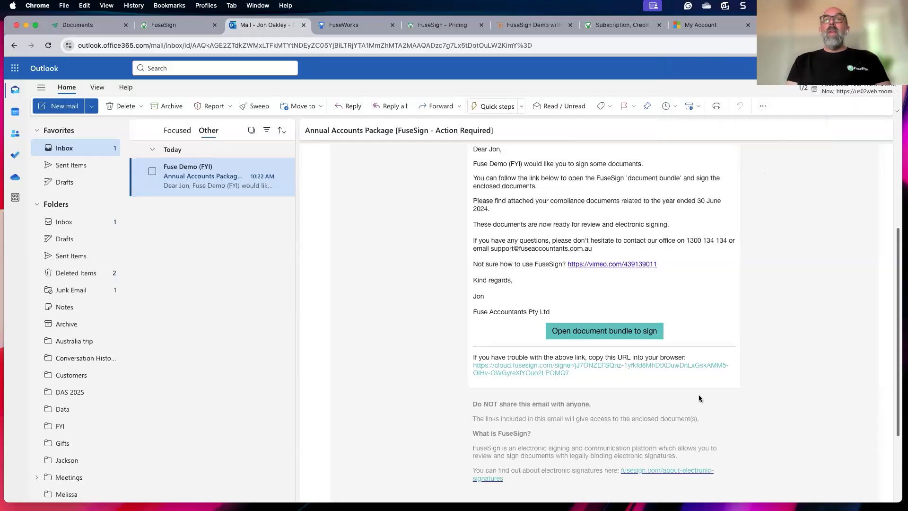
pyautogui.click(624, 334)
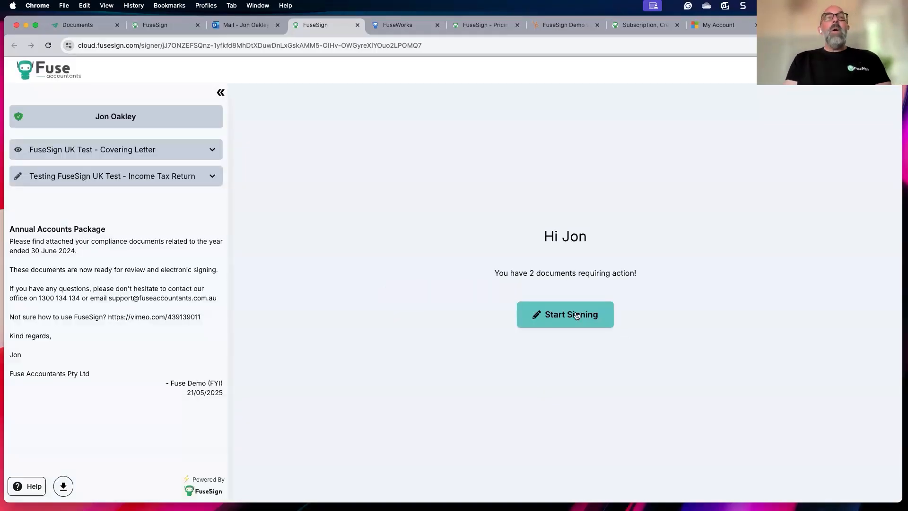
# Start signing the bundle and read through the FuseSign UK Test - Covering Letter at 150% zoom
pyautogui.click(562, 318)
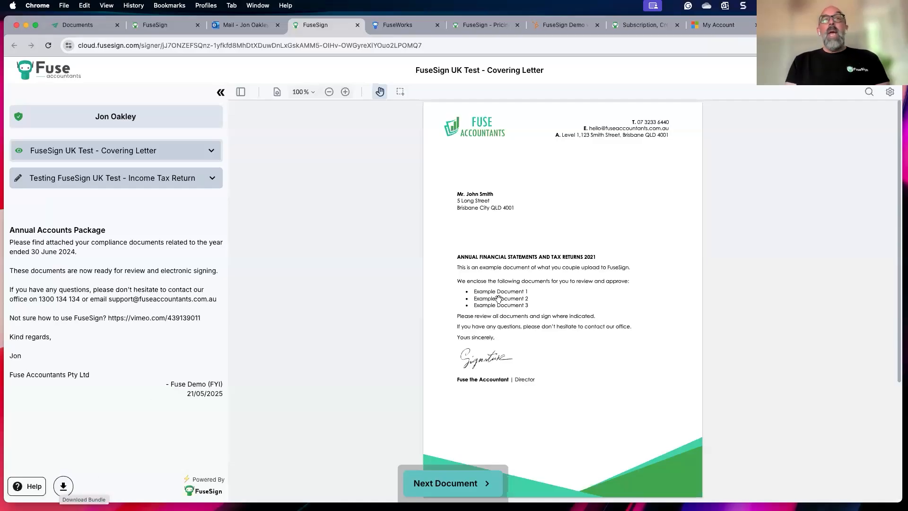
pyautogui.click(344, 92)
pyautogui.click(345, 92)
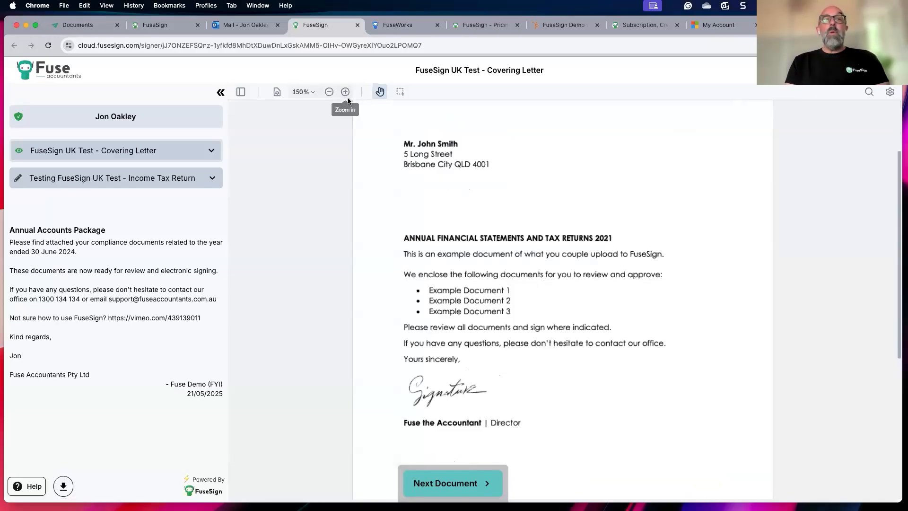
pyautogui.scroll(-5, 558, 272)
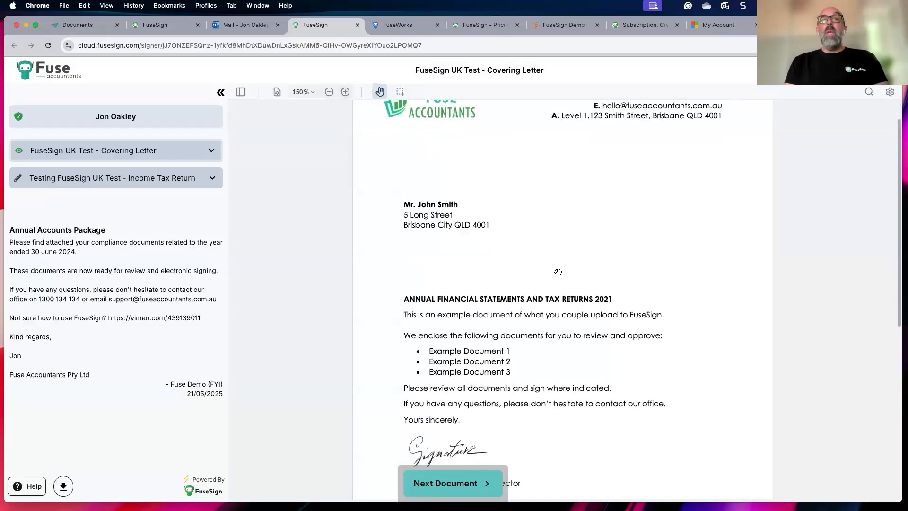
pyautogui.scroll(-2, 558, 272)
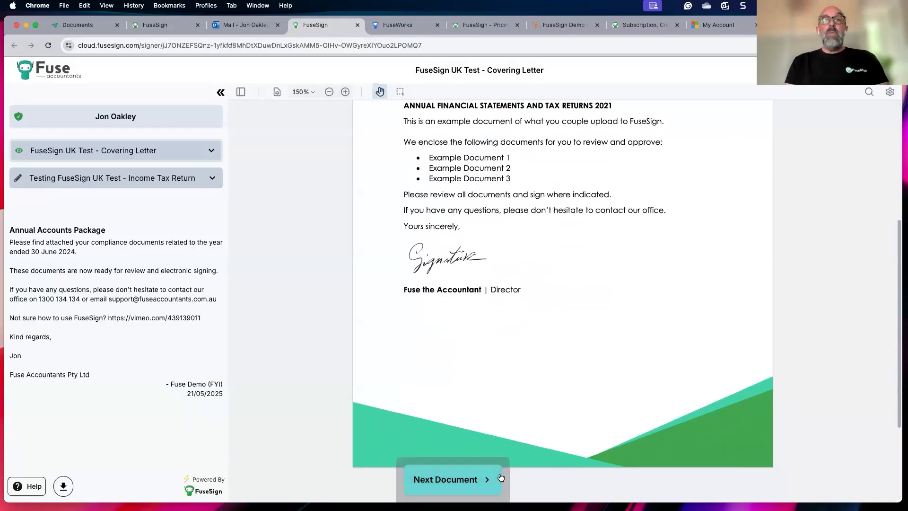
# Proceed to the income tax return and inspect its signature and date fields at 150% zoom
pyautogui.click(475, 479)
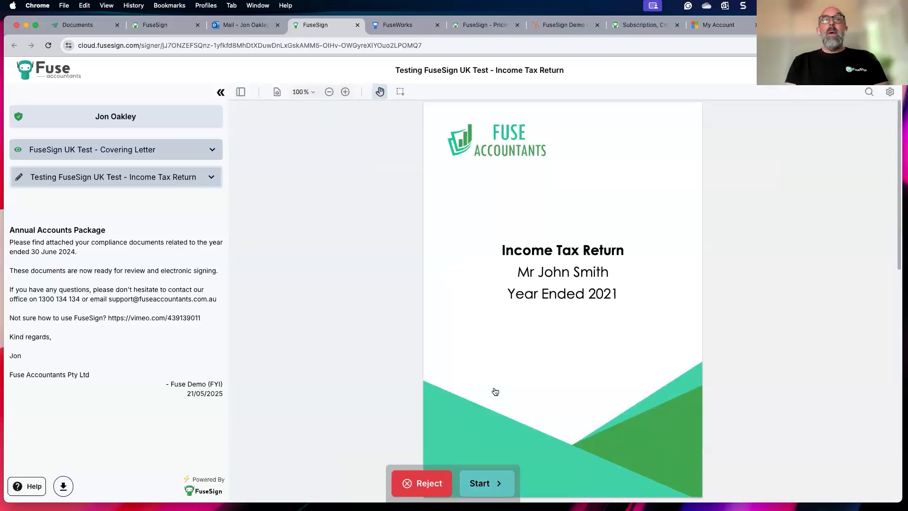
pyautogui.scroll(-10, 492, 391)
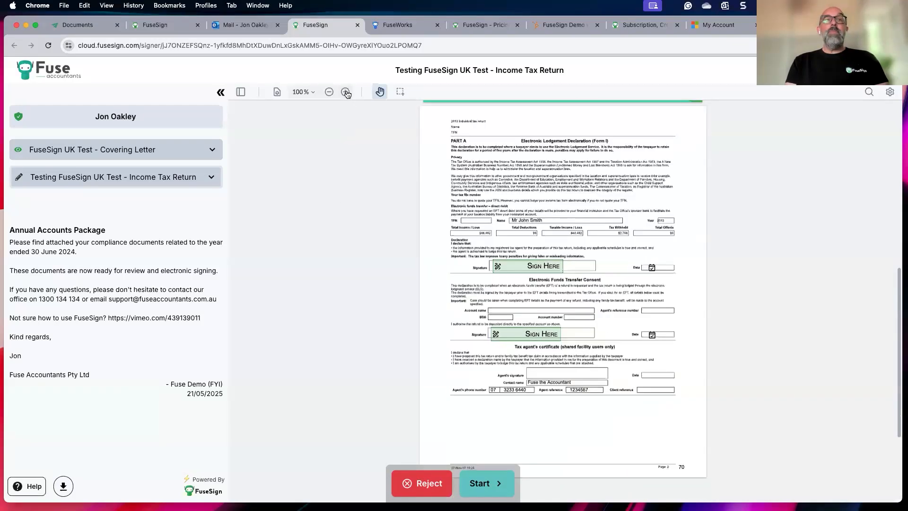
pyautogui.click(345, 92)
pyautogui.click(345, 91)
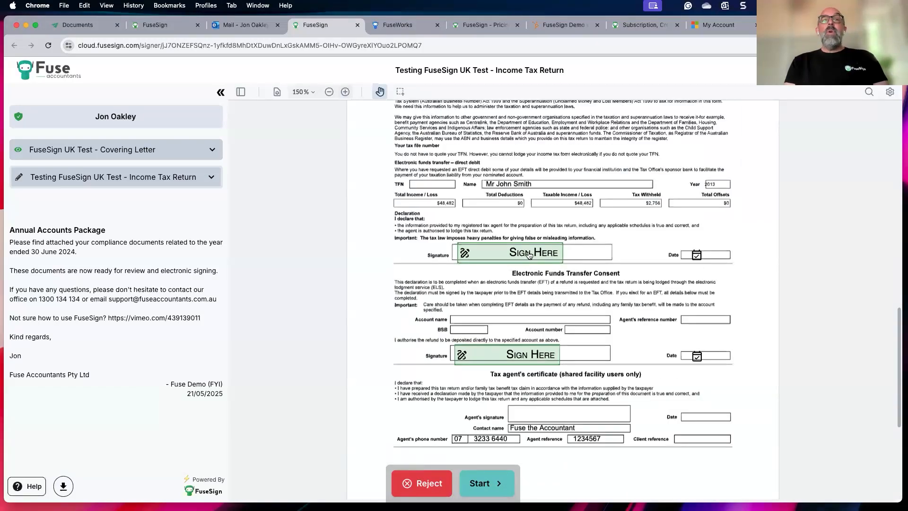
# Sign both signature fields of the income tax return with the recipient's full name as a typed signature and complete the bundle
pyautogui.click(496, 481)
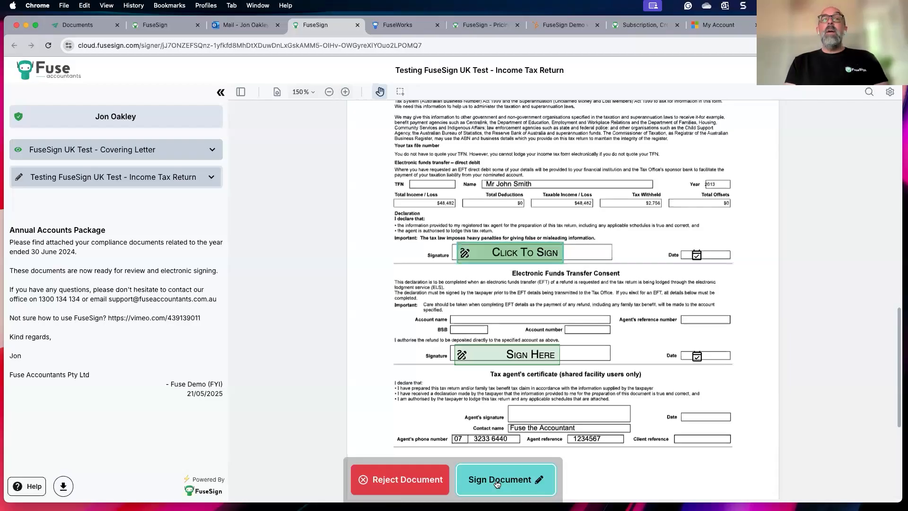
pyautogui.click(496, 480)
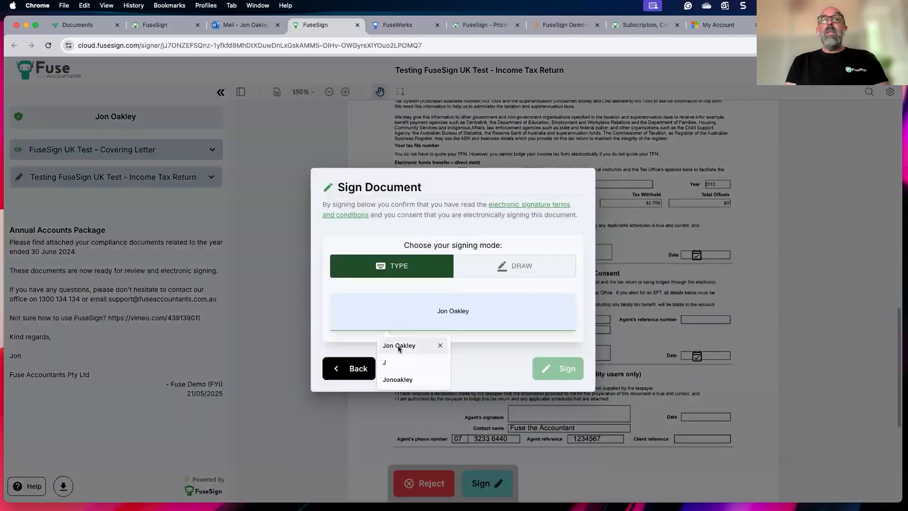
pyautogui.click(398, 345)
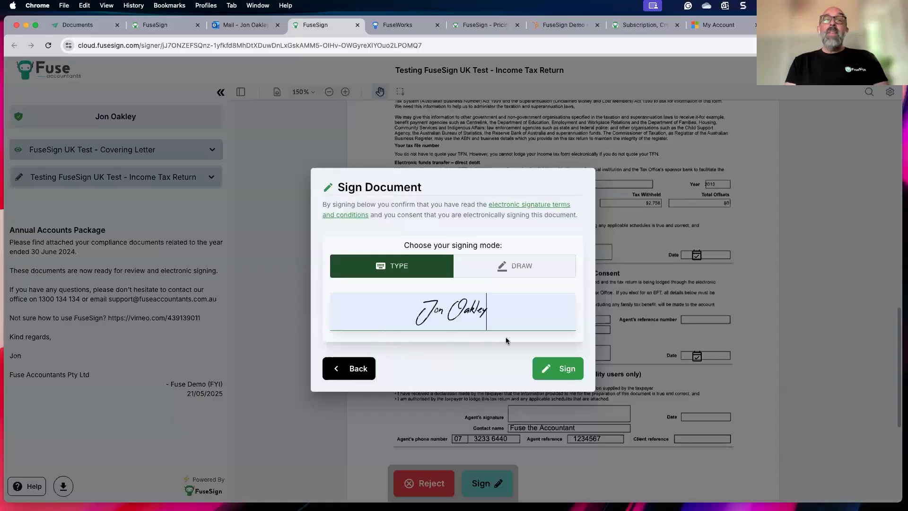
pyautogui.click(558, 367)
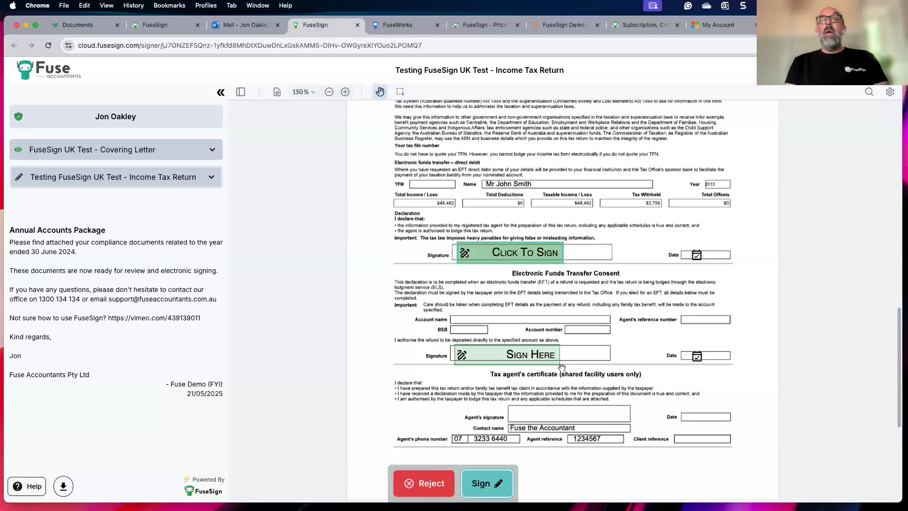
pyautogui.click(503, 479)
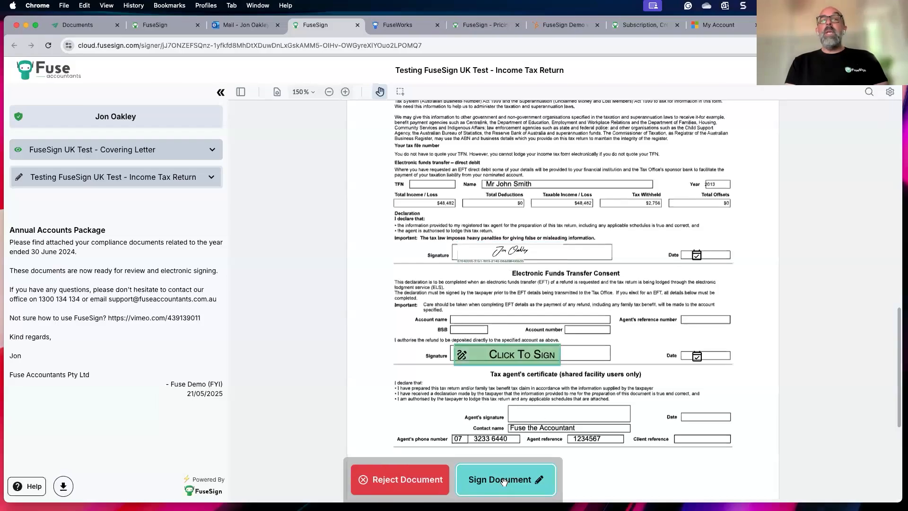
pyautogui.click(504, 480)
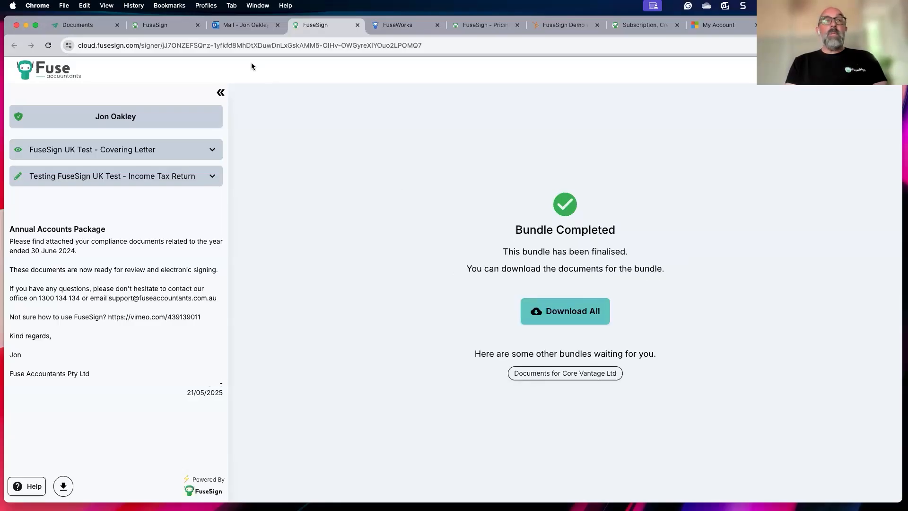
# Return to the sender's FuseSign active bundles list, refresh it and check individual recipients' contact details and progress
pyautogui.click(151, 25)
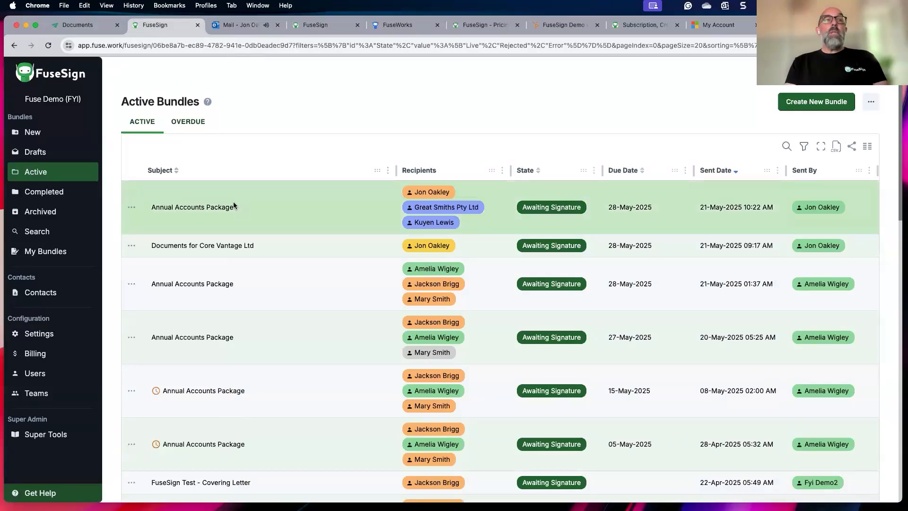
pyautogui.click(48, 46)
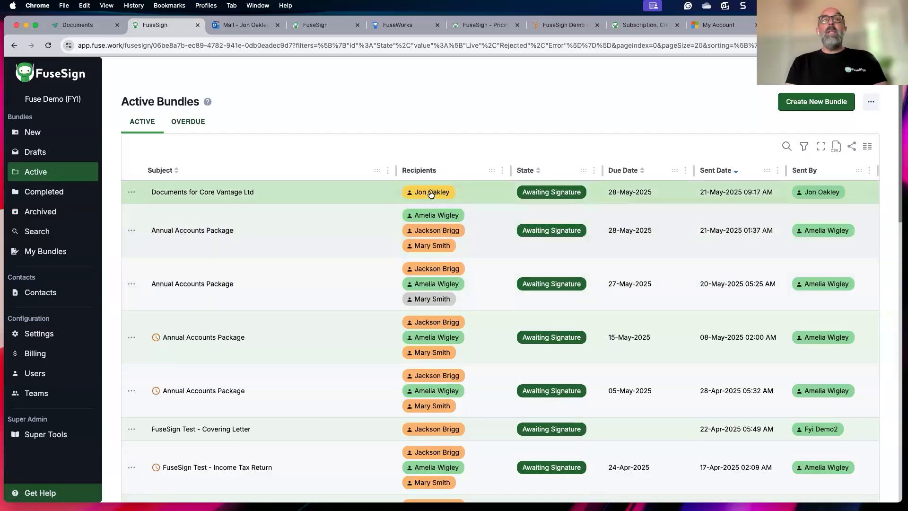
pyautogui.moveTo(431, 194)
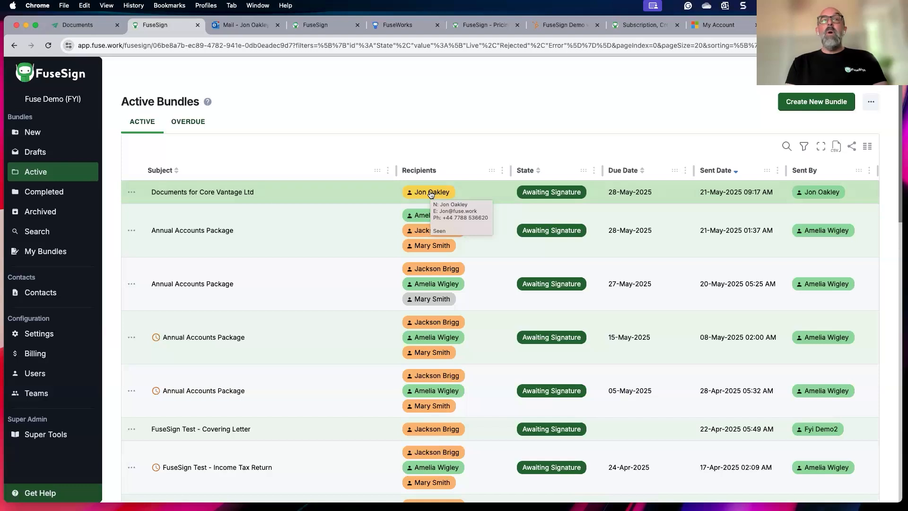
pyautogui.moveTo(423, 216)
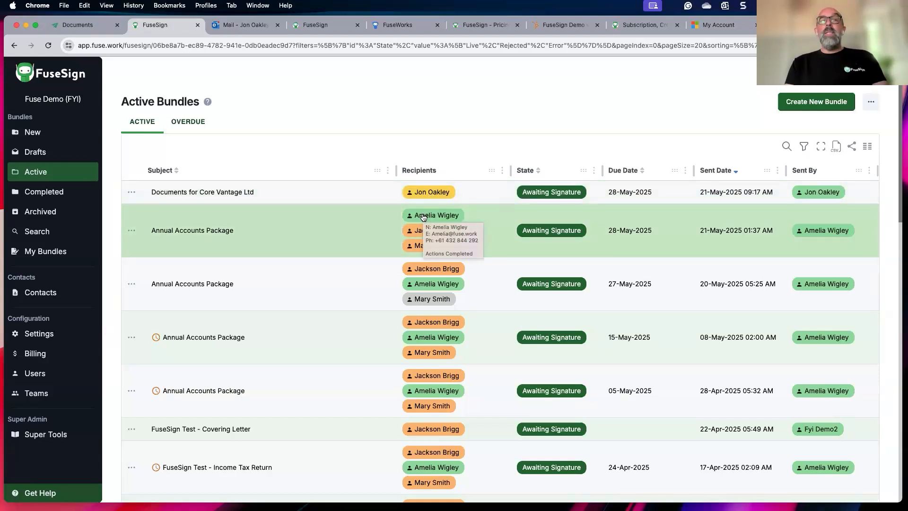
pyautogui.moveTo(419, 233)
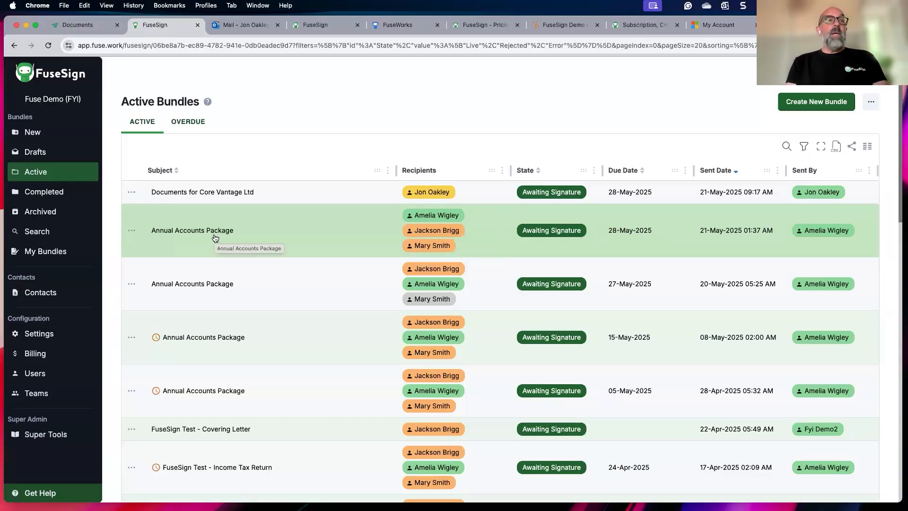
# Open the newest Annual Accounts Package from the completed bundles and review its recipient actions and history
pyautogui.click(49, 191)
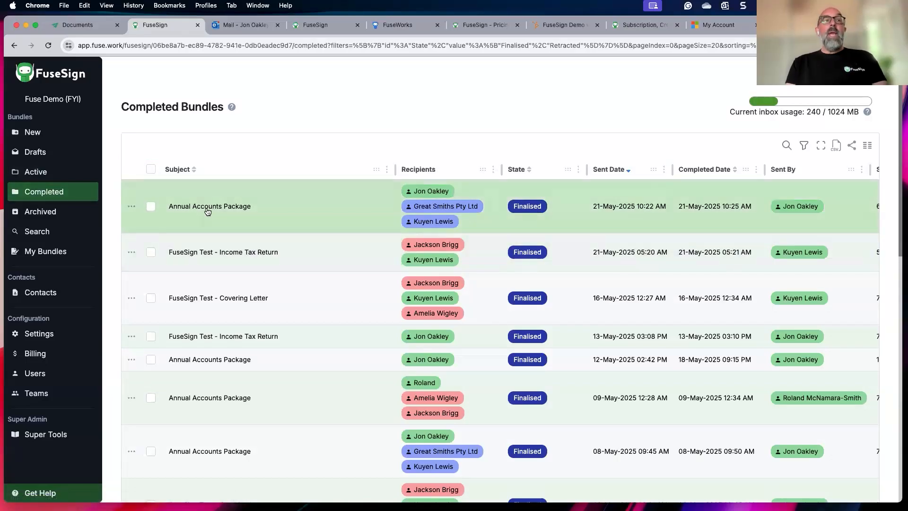
pyautogui.click(135, 207)
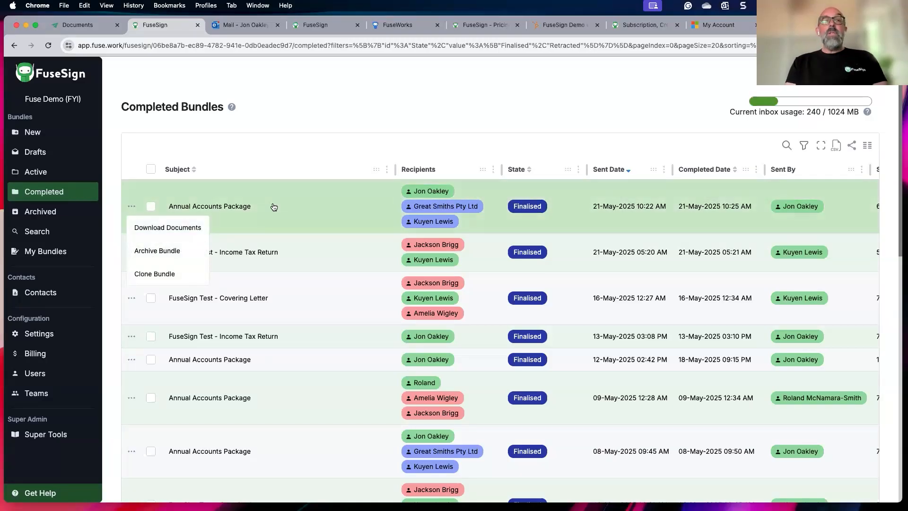
pyautogui.click(278, 157)
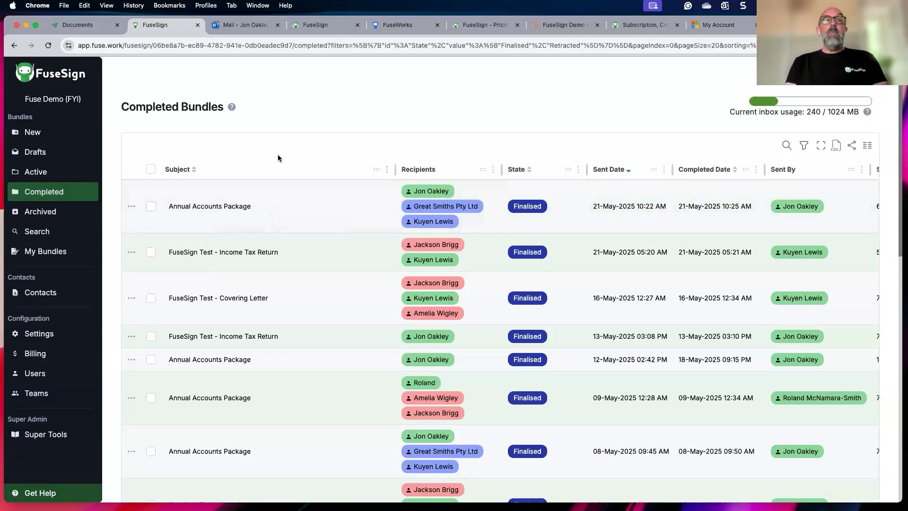
pyautogui.click(229, 206)
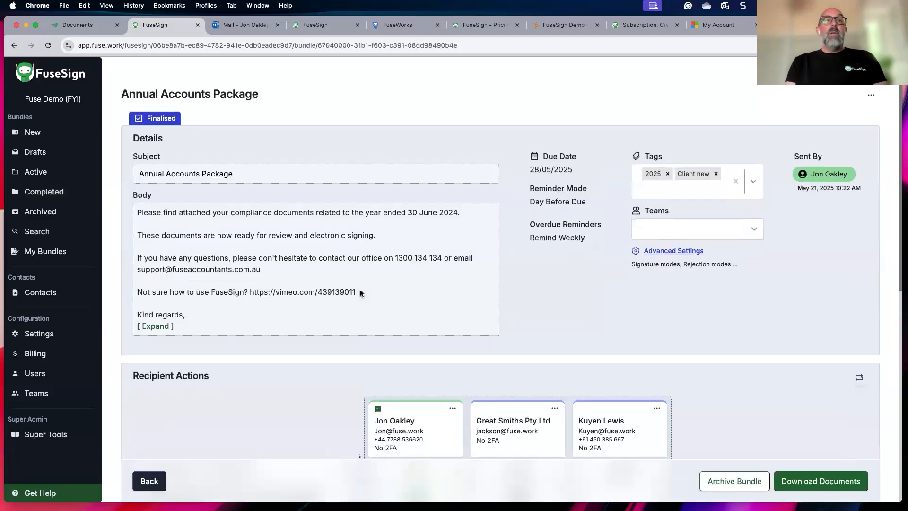
pyautogui.scroll(-10, 360, 292)
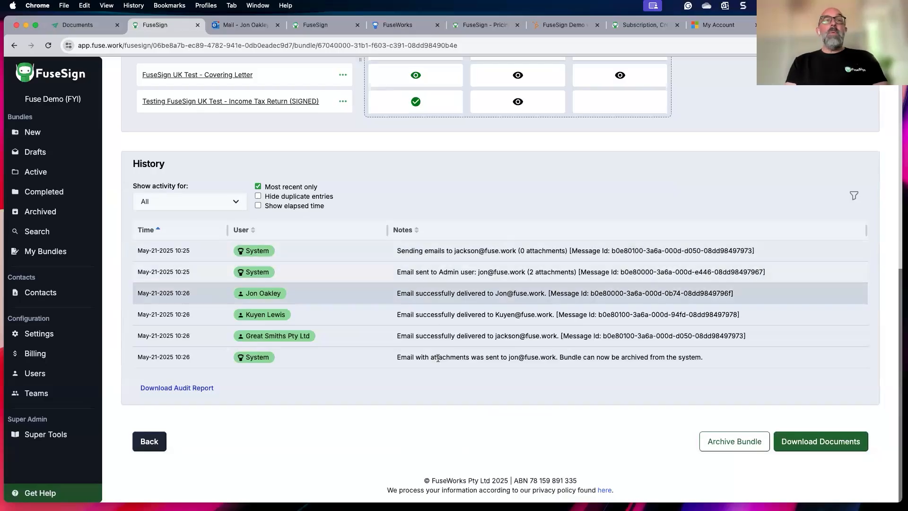
pyautogui.scroll(3, 438, 361)
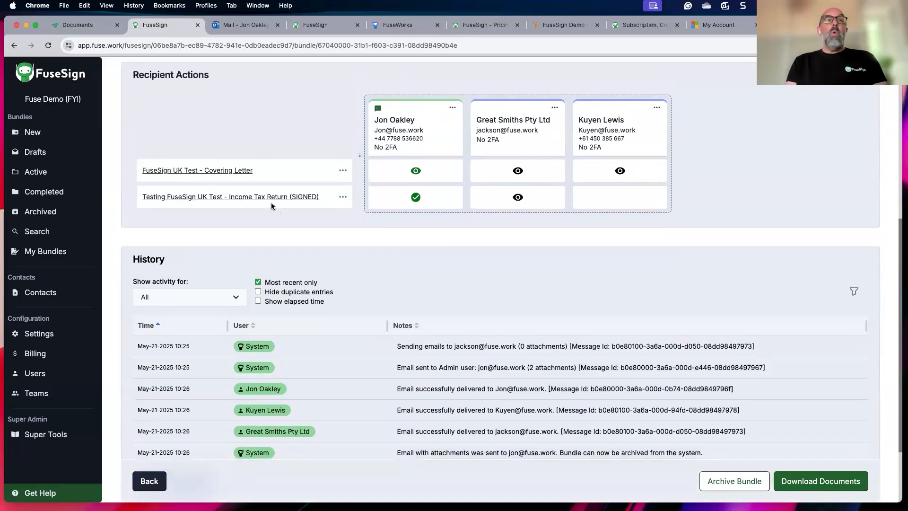
# Examine the signatures, signer details and audit log in the signed income tax return, and return to the completed bundles list
pyautogui.click(256, 197)
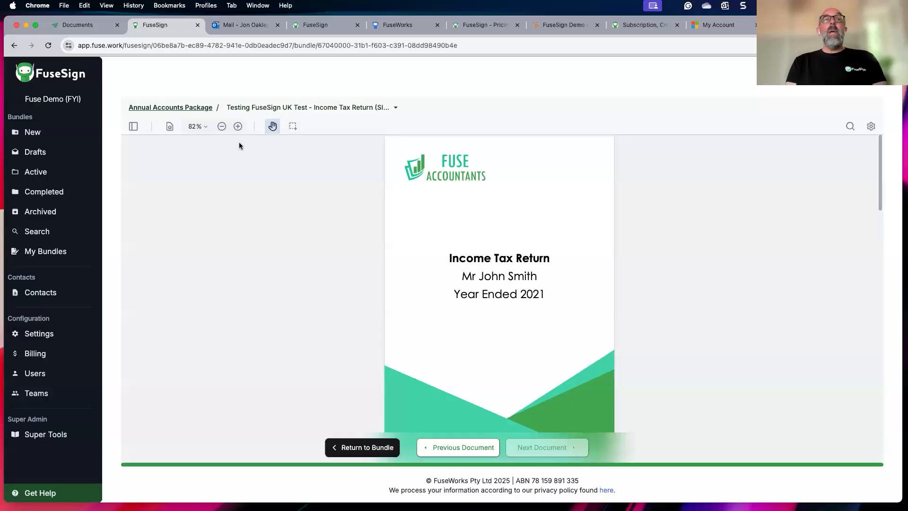
pyautogui.click(237, 127)
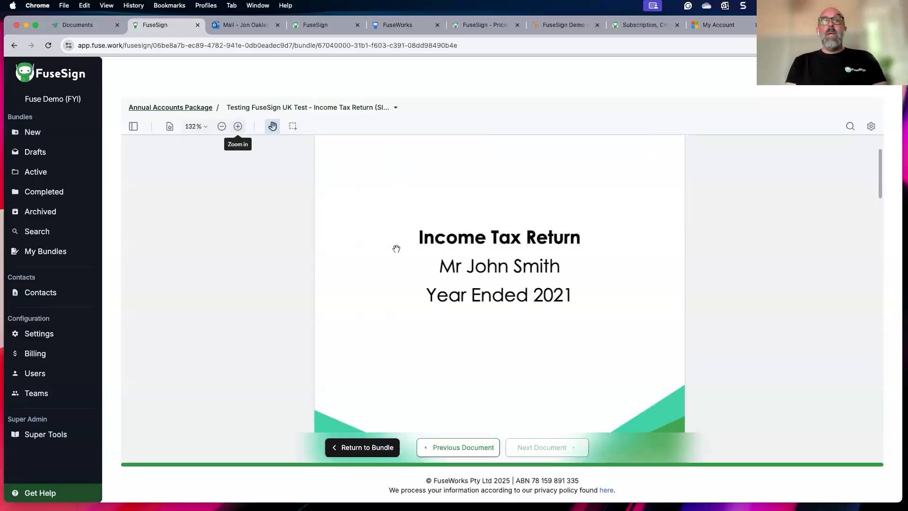
pyautogui.scroll(-8, 396, 248)
pyautogui.scroll(-8, 396, 248)
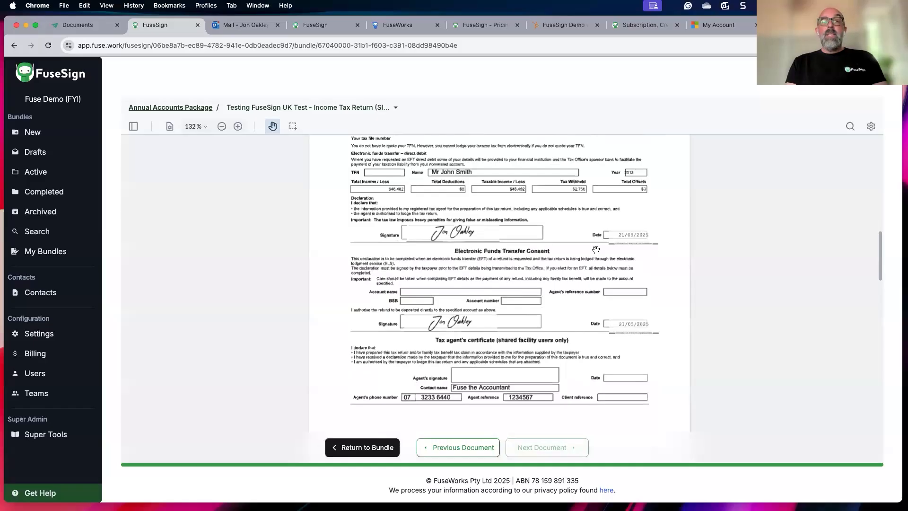
pyautogui.scroll(-15, 596, 249)
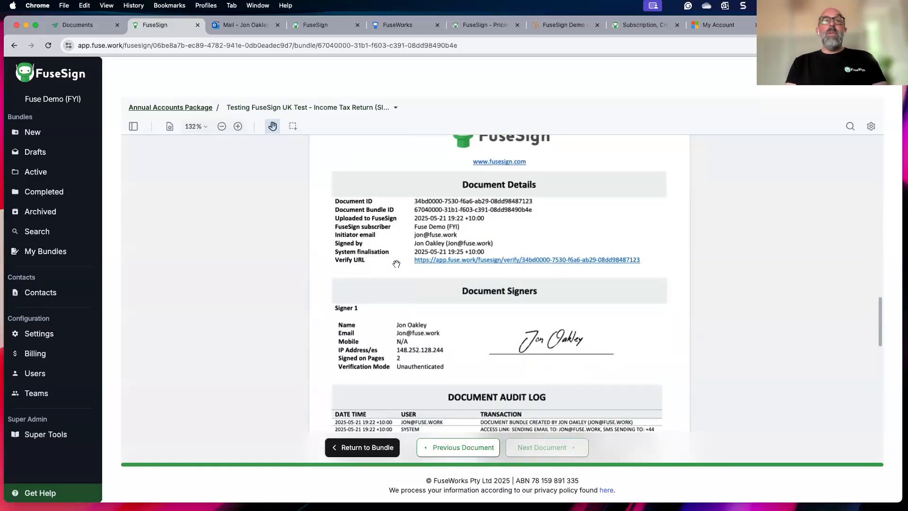
pyautogui.scroll(-3, 396, 264)
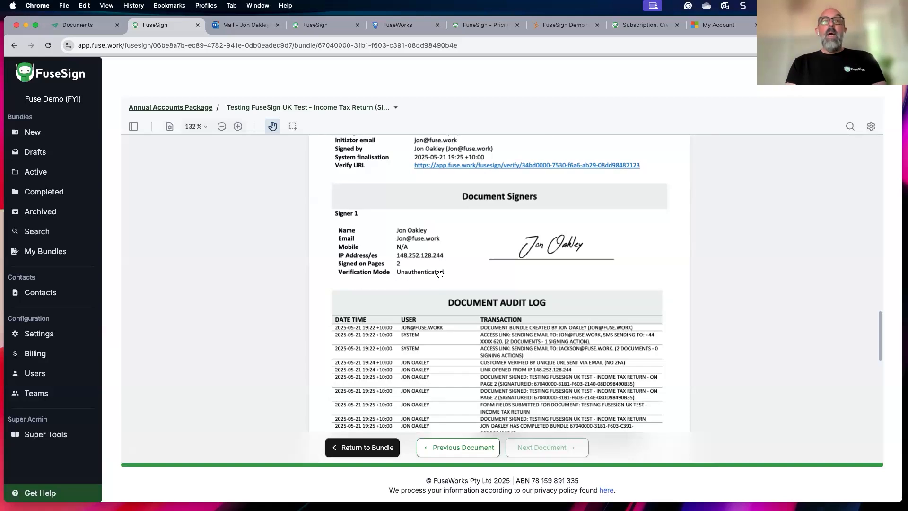
pyautogui.scroll(-3, 439, 273)
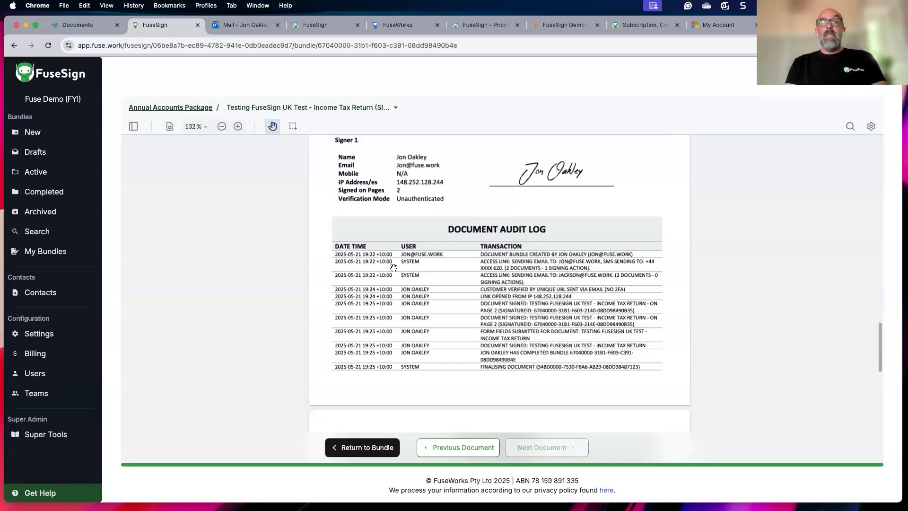
pyautogui.scroll(20, 401, 283)
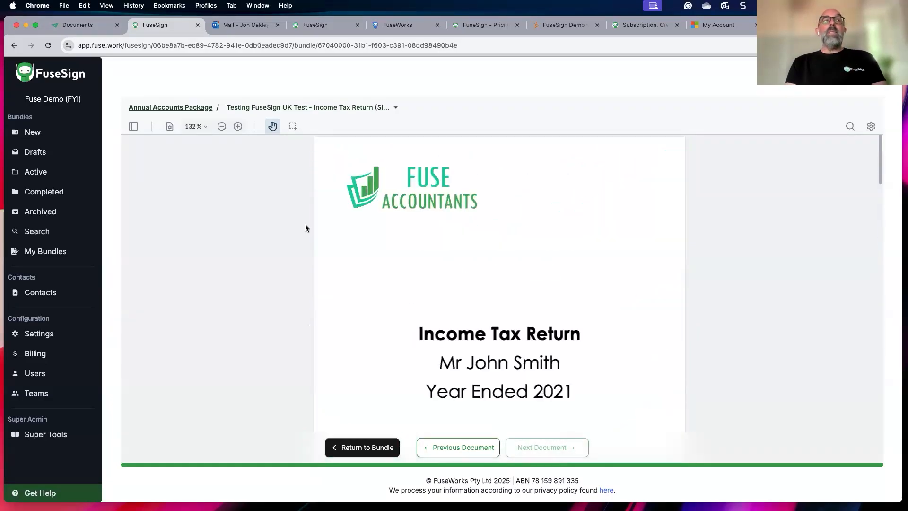
pyautogui.click(34, 201)
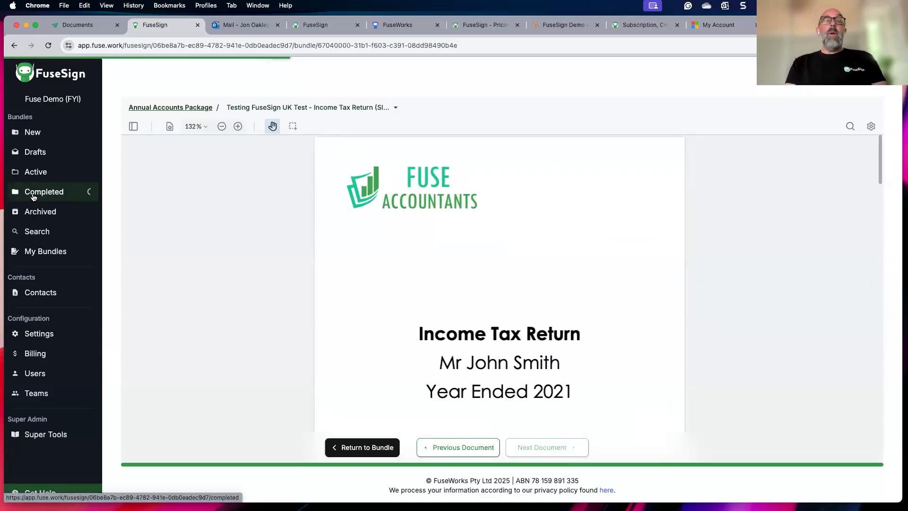